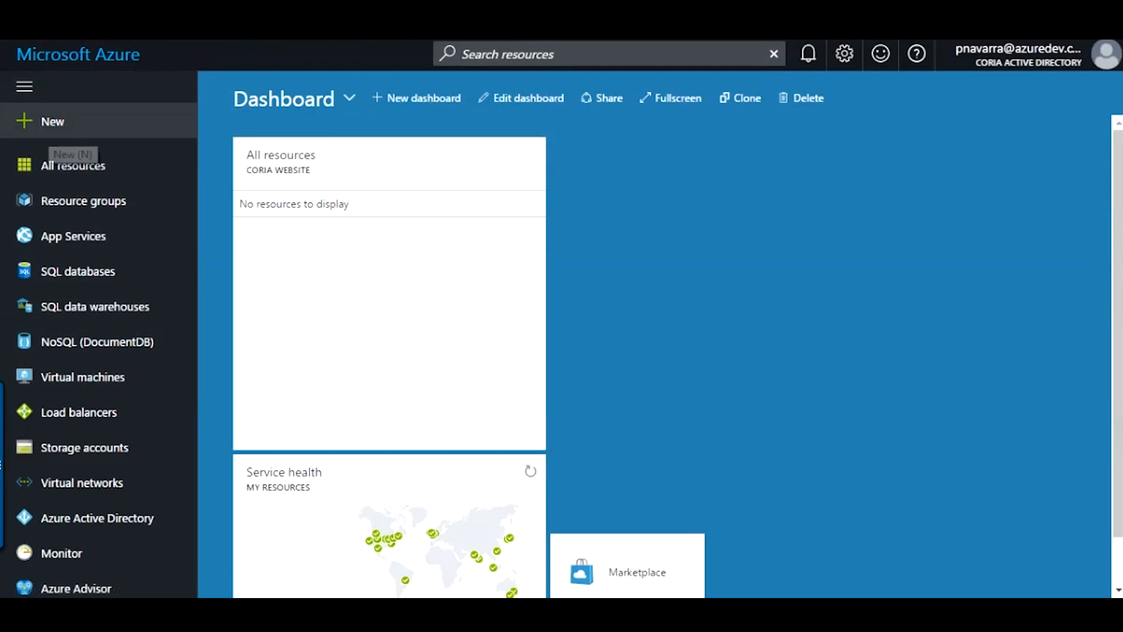
- Search the Marketplace for 'sitecore' and open the Sitecore Web Experience Manager 8.2 details
click(52, 121)
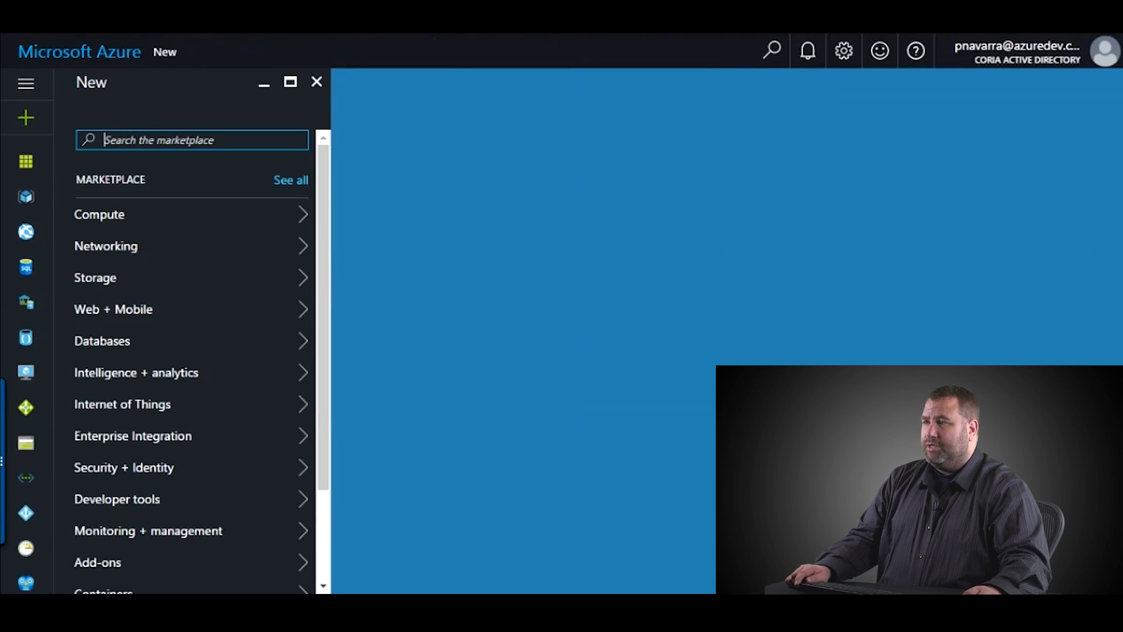
text(si)
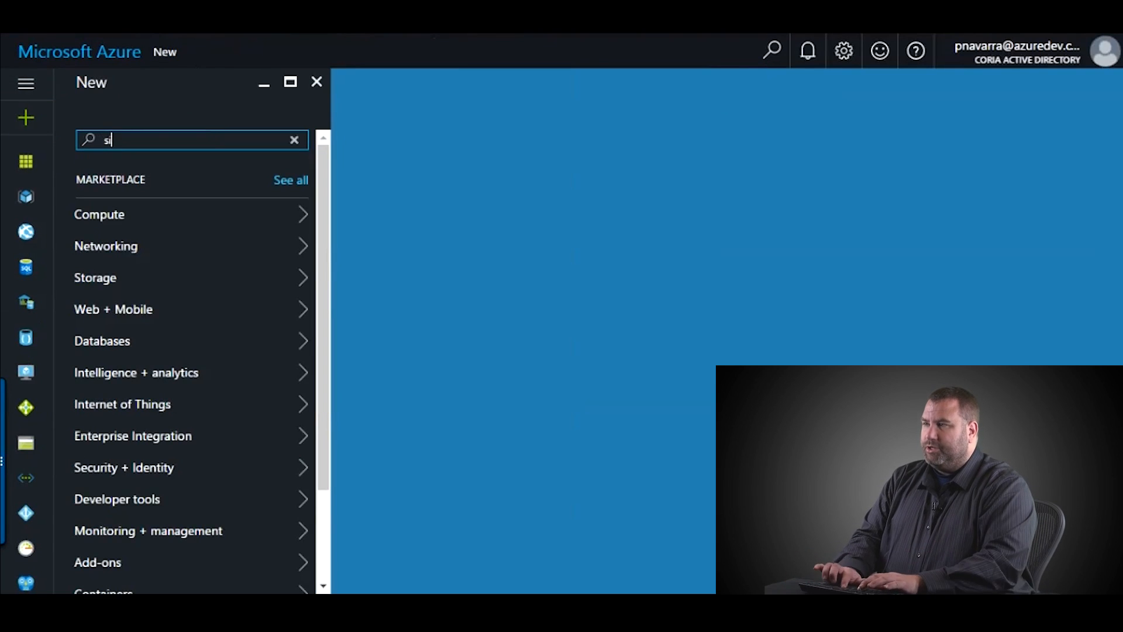
text(tecore)
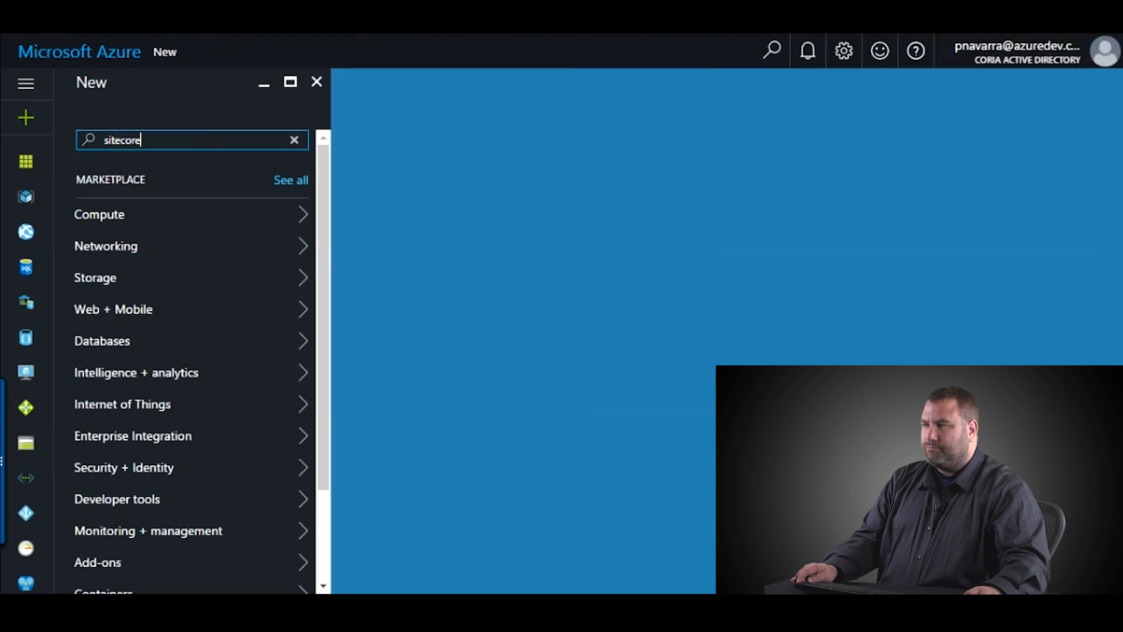
key(Return)
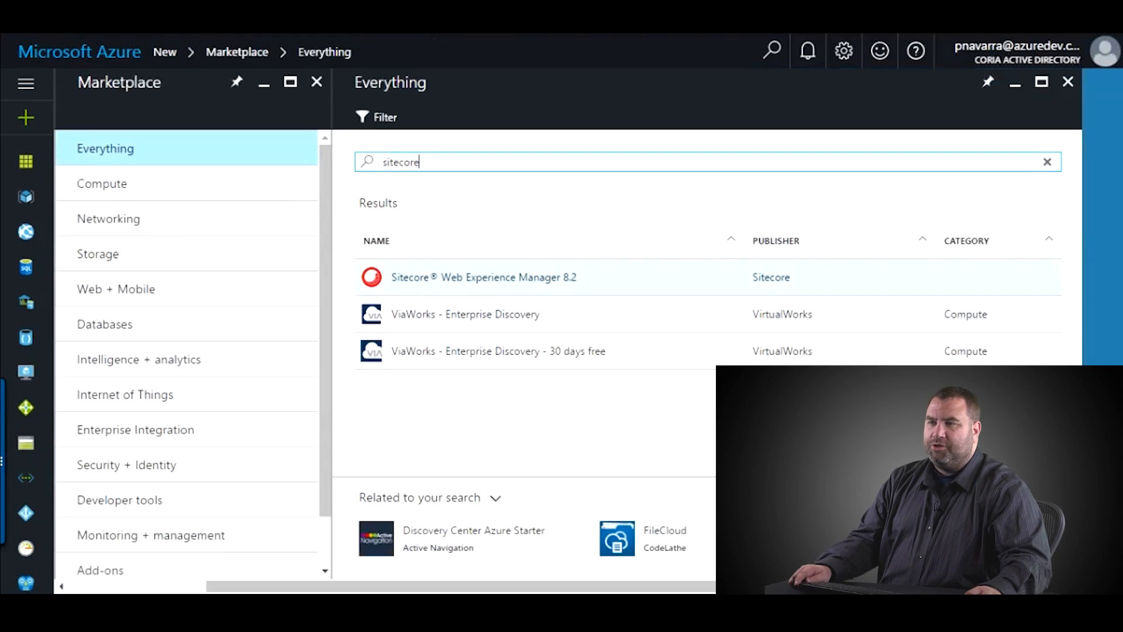
click(483, 277)
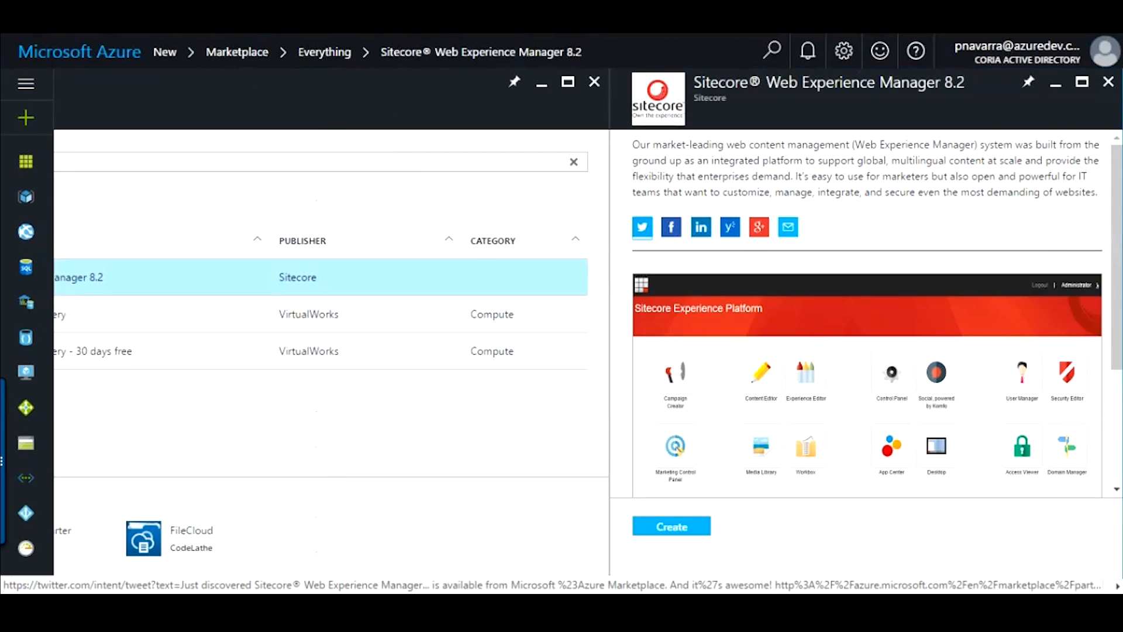
drag(637, 145, 1099, 193)
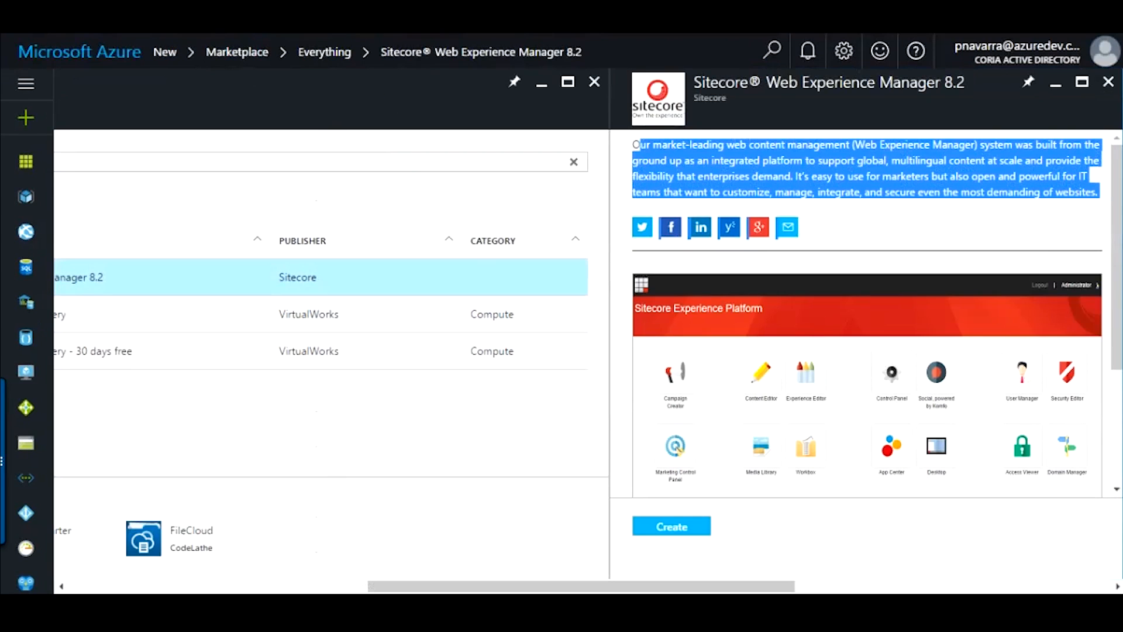
scroll(866, 310, down, 3)
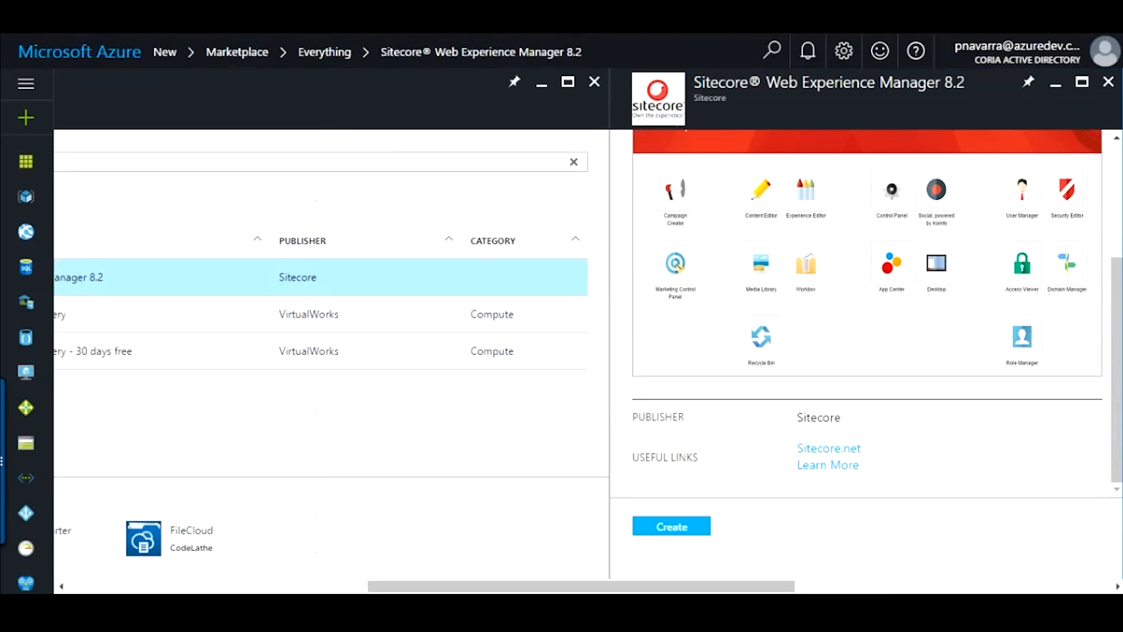
- Start creating the Sitecore deployment and set the App Name to coria-webexample
click(672, 526)
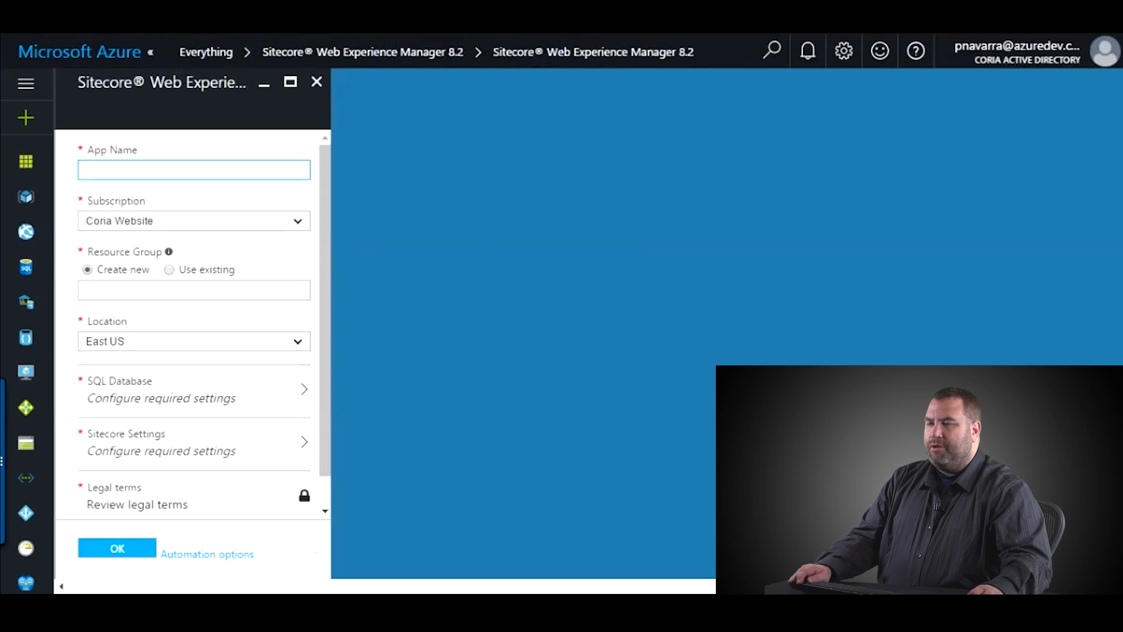
click(194, 170)
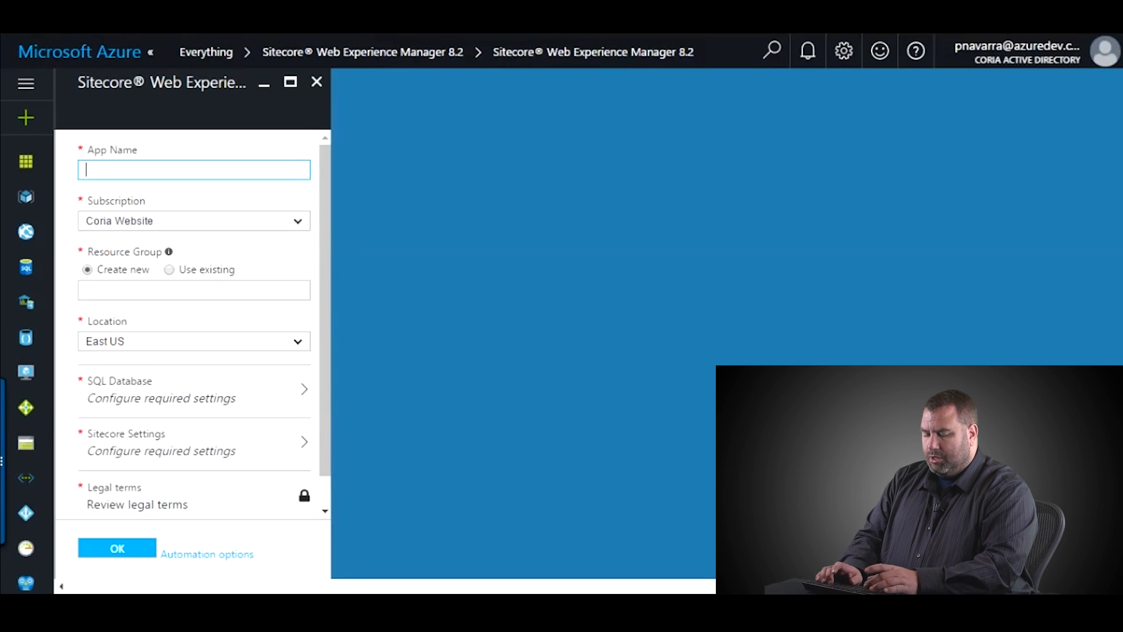
text(coria)
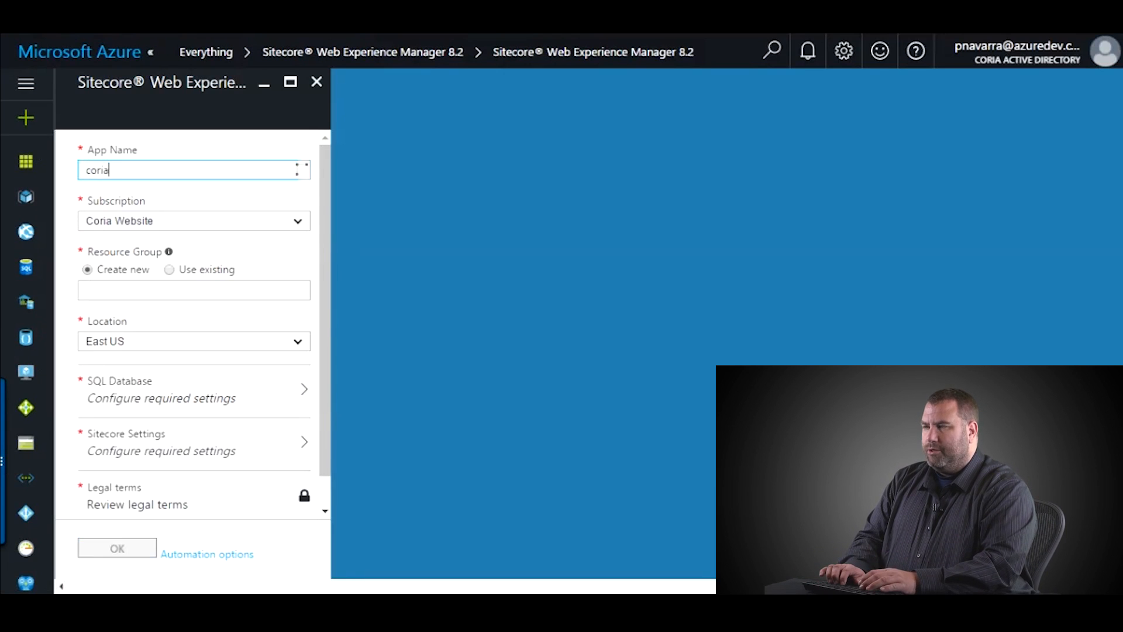
text(-webtest)
key(BackSpace)
key(BackSpace)
key(BackSpace)
key(BackSpace)
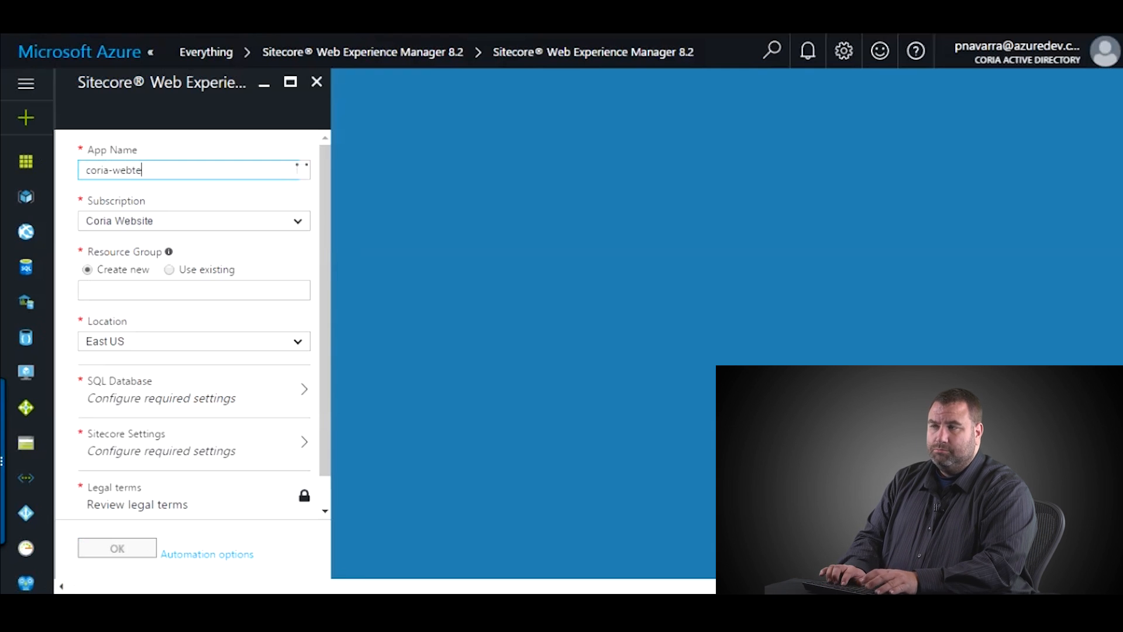
text(example)
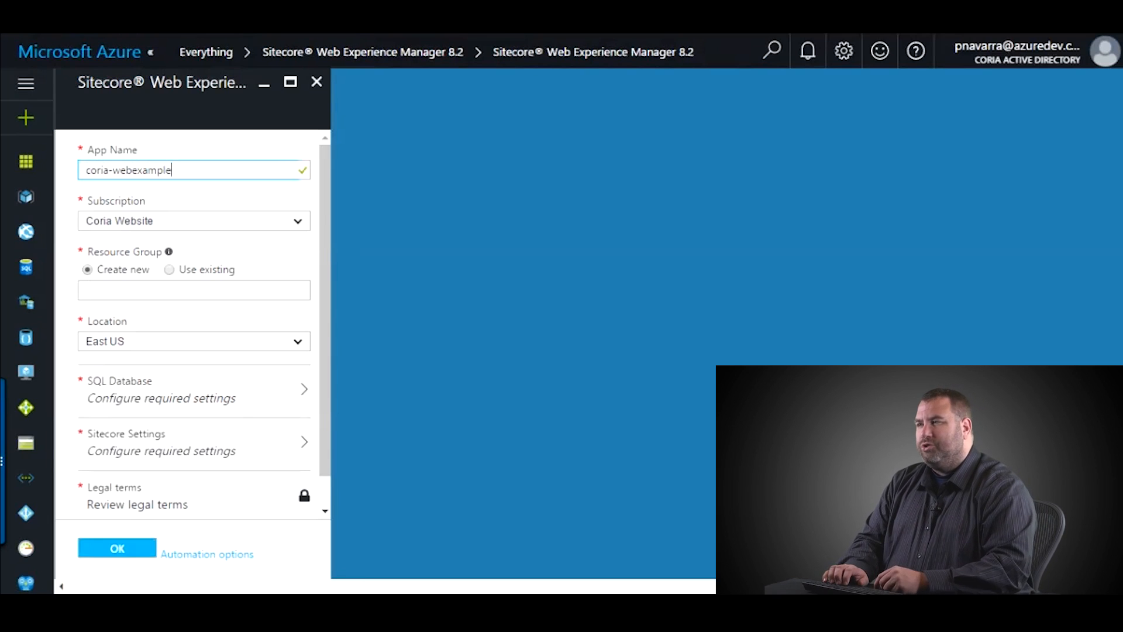
key(BackSpace)
key(BackSpace)
key(BackSpace)
key(BackSpace)
key(BackSpace)
key(BackSpace)
key(BackSpace)
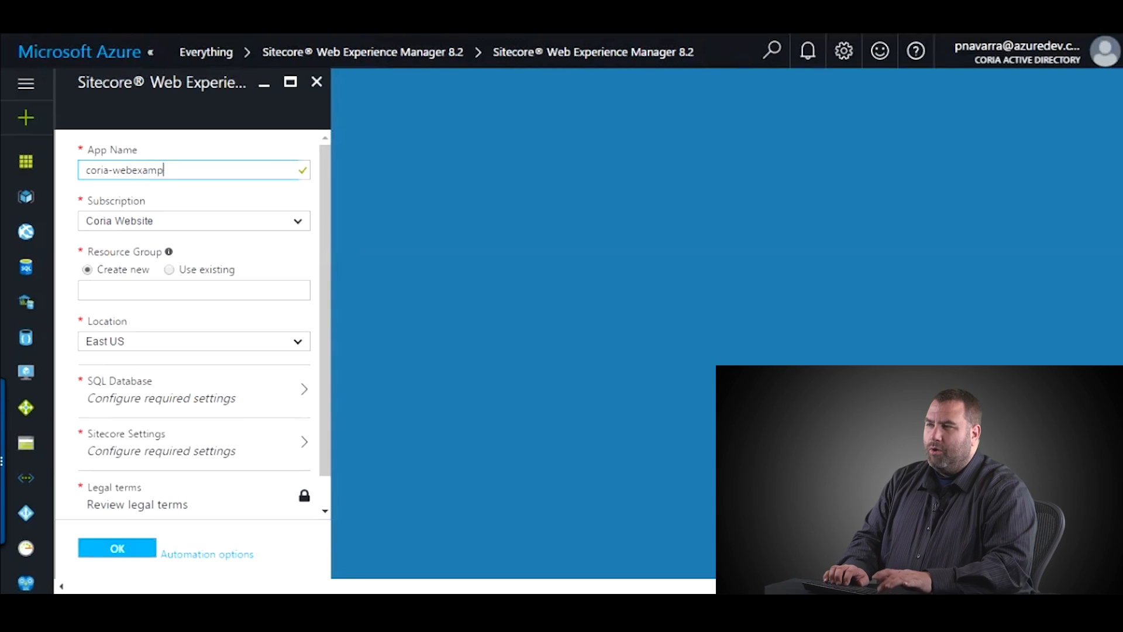
text(E)
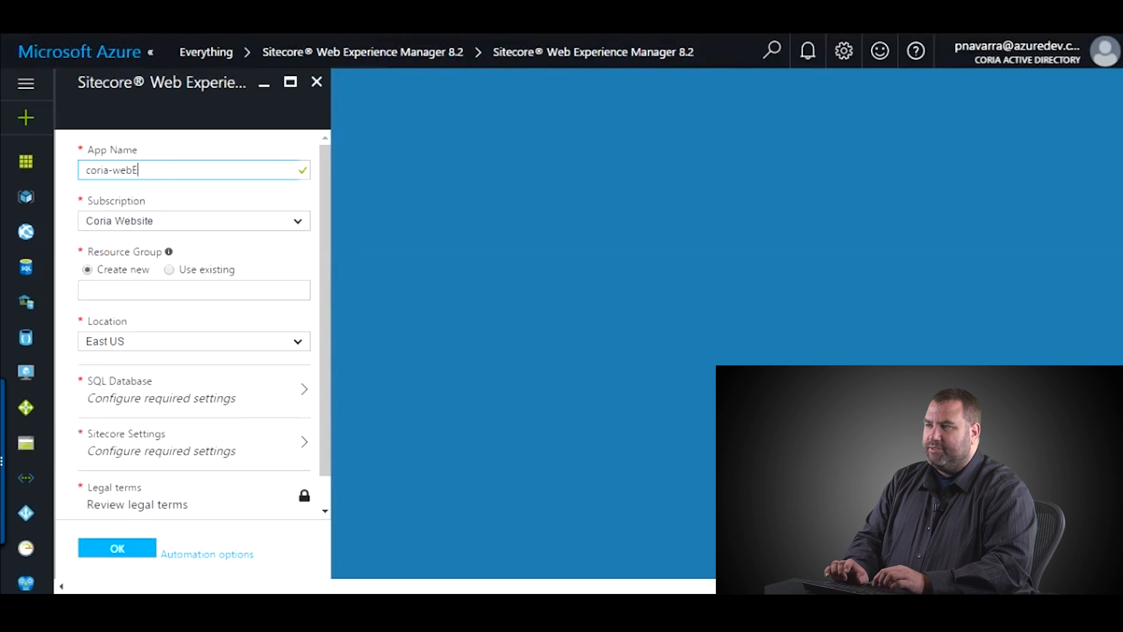
text(x)
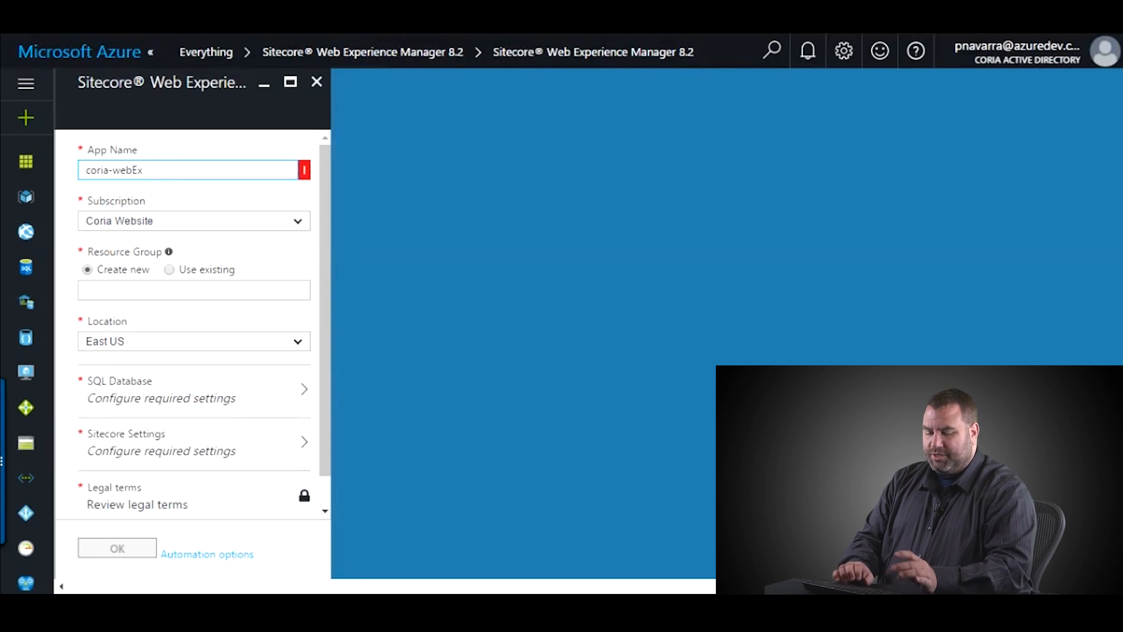
key(BackSpace)
key(BackSpace)
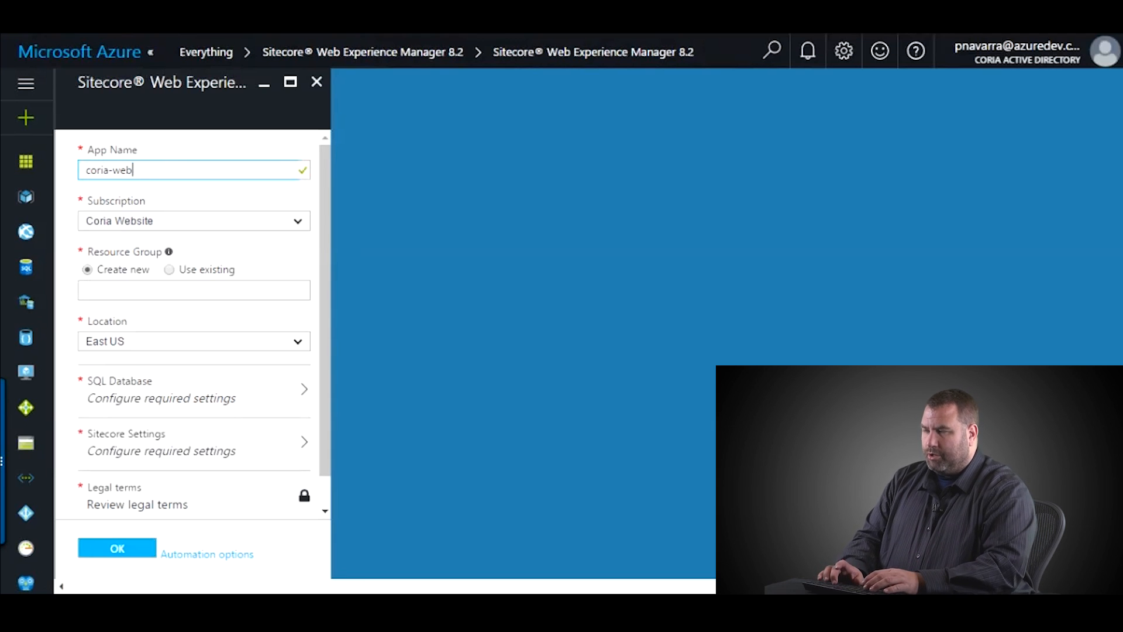
text(example)
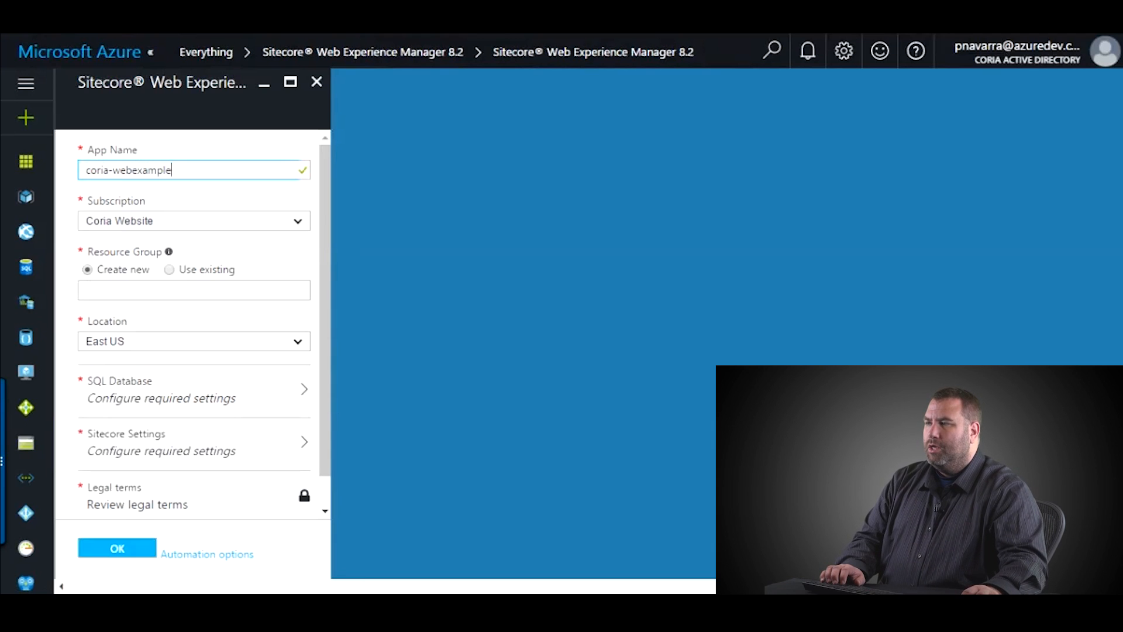
key(Tab)
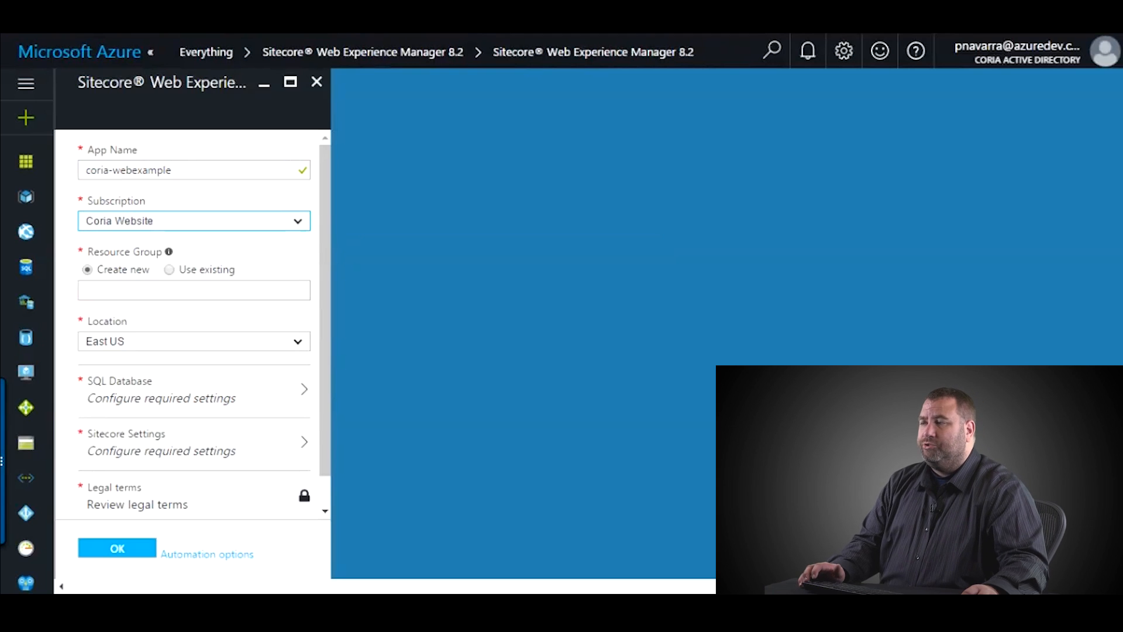
- Create a new resource group named coria-website
click(194, 291)
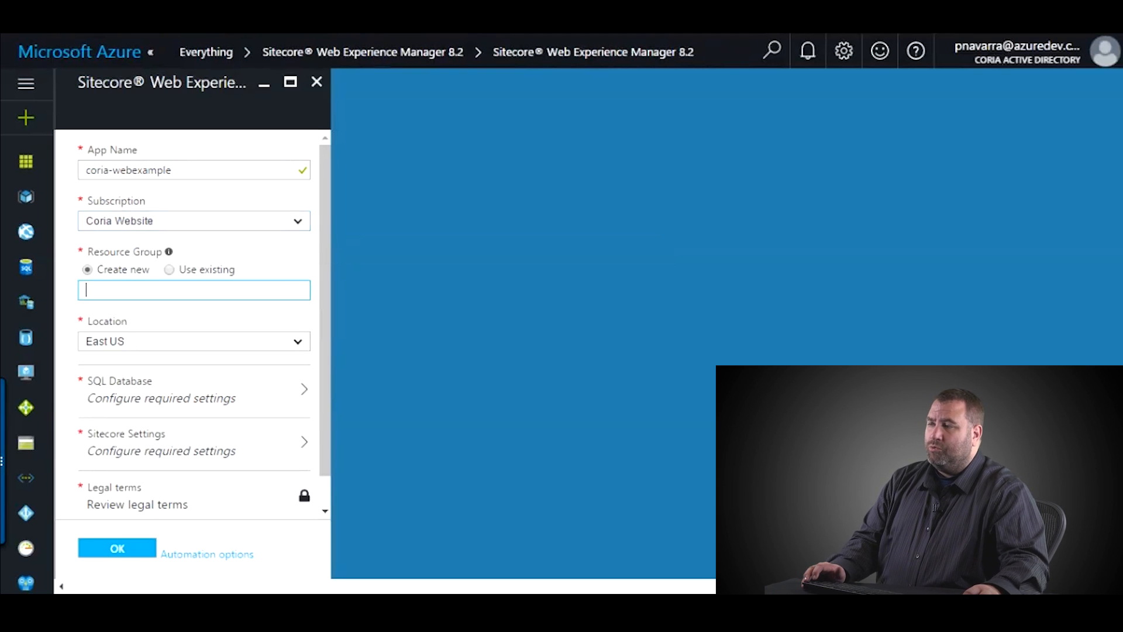
text(coria-website)
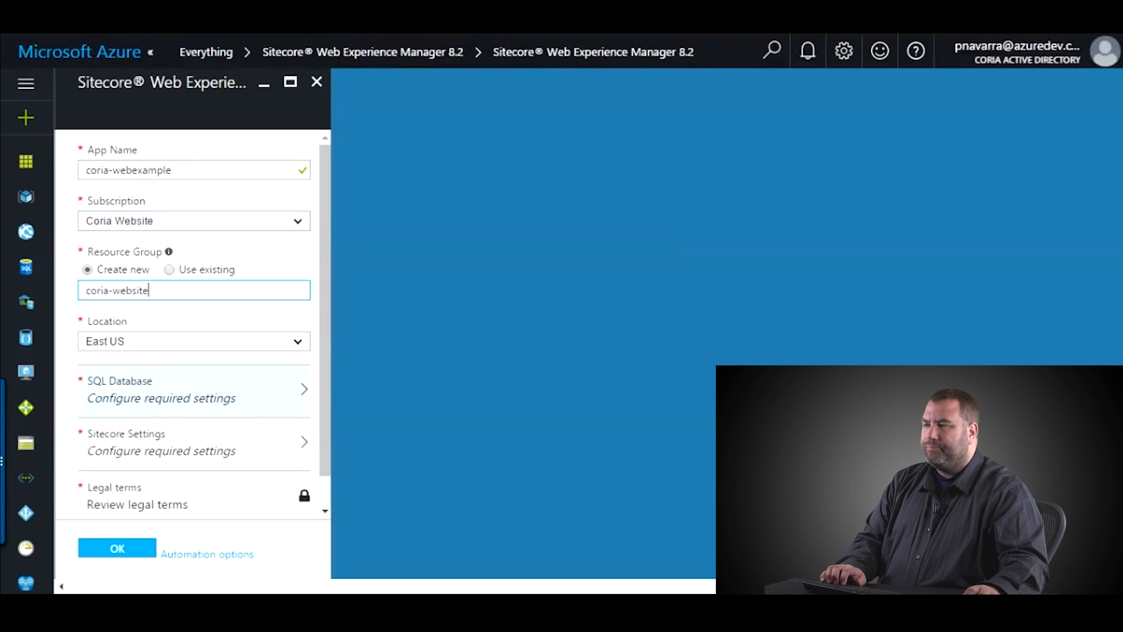
scroll(194, 402, down, 1)
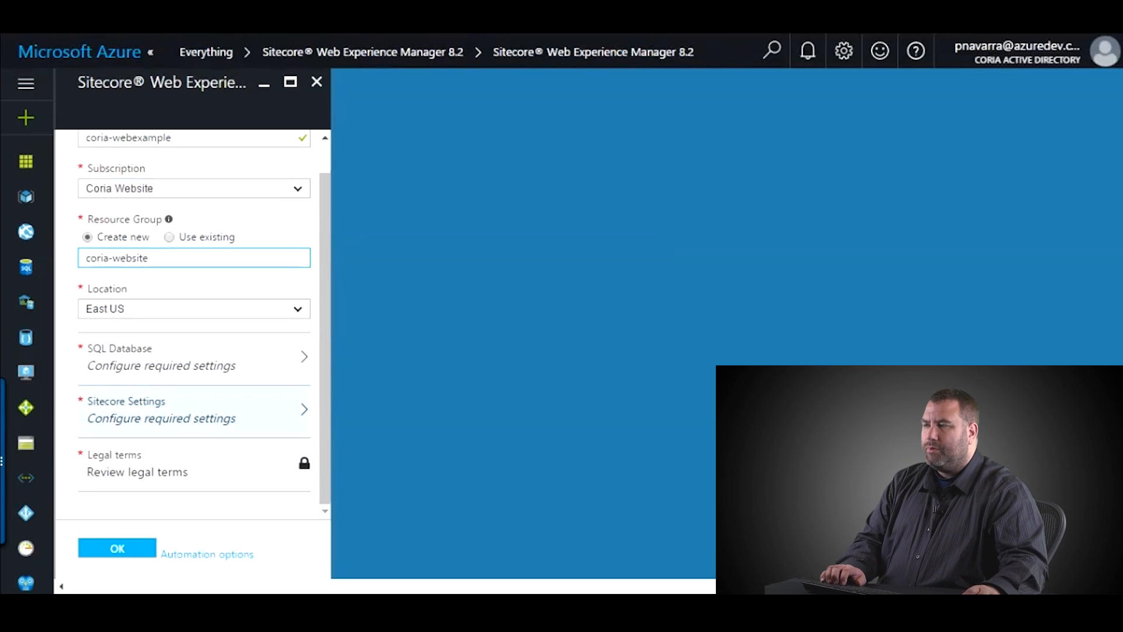
- Browse the Azure regions and keep East US as the deployment location
click(194, 309)
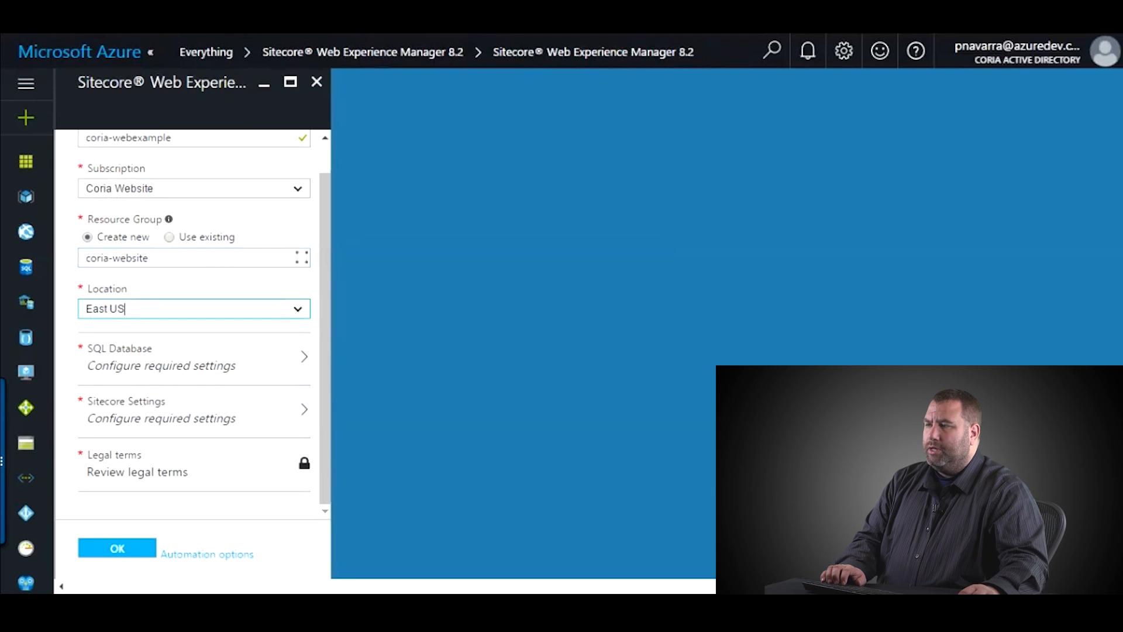
click(298, 309)
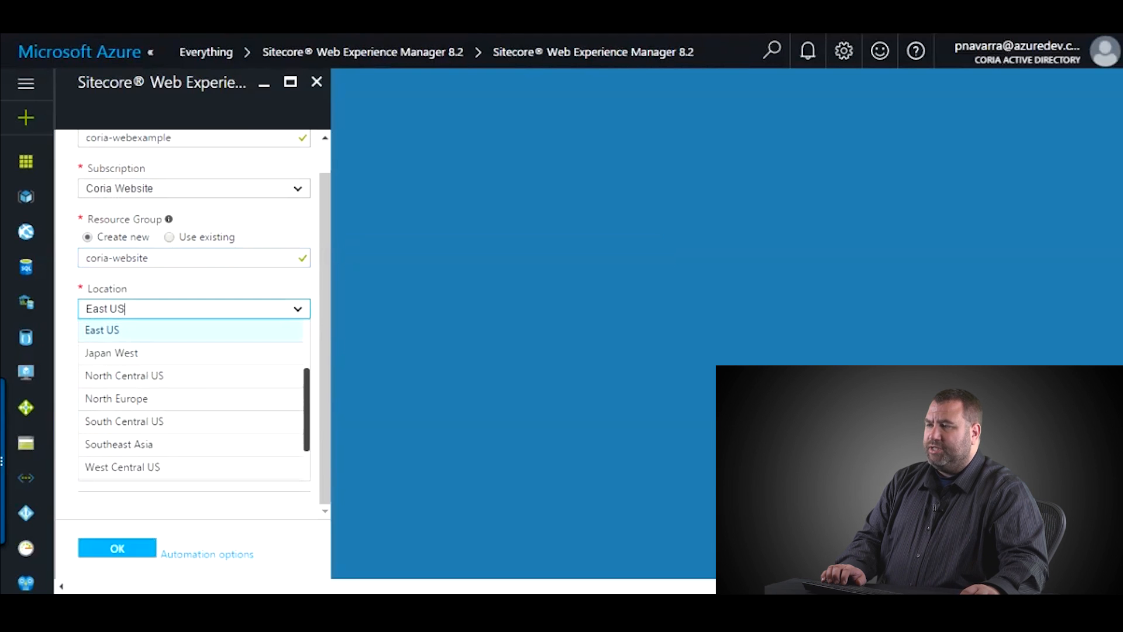
scroll(191, 353, down, 1)
scroll(191, 353, up, 2)
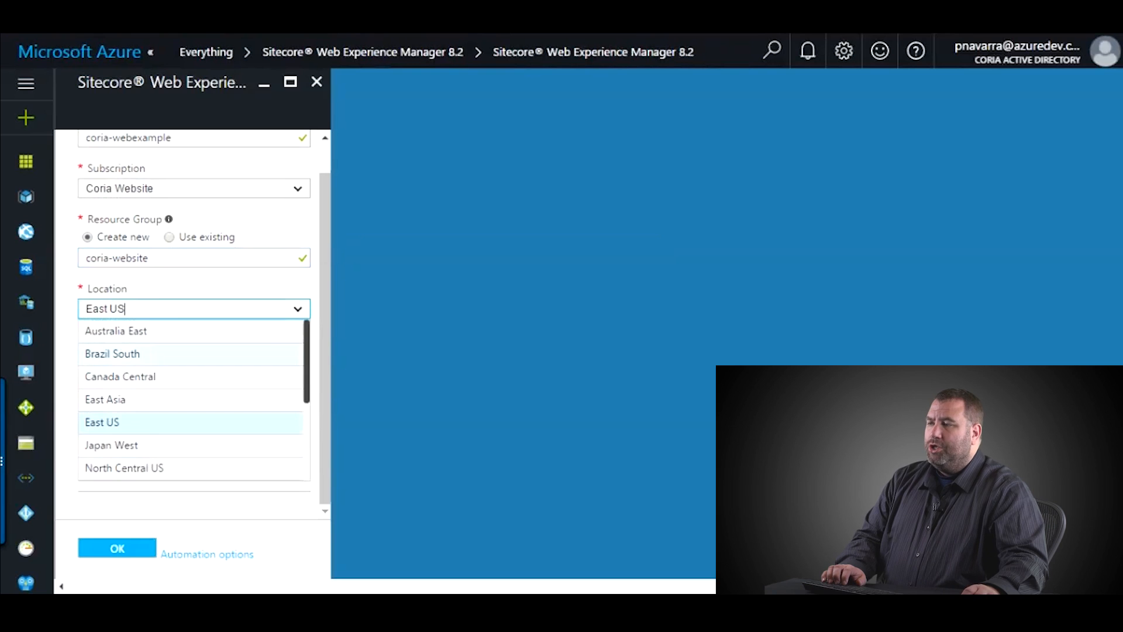
scroll(191, 409, down, 2)
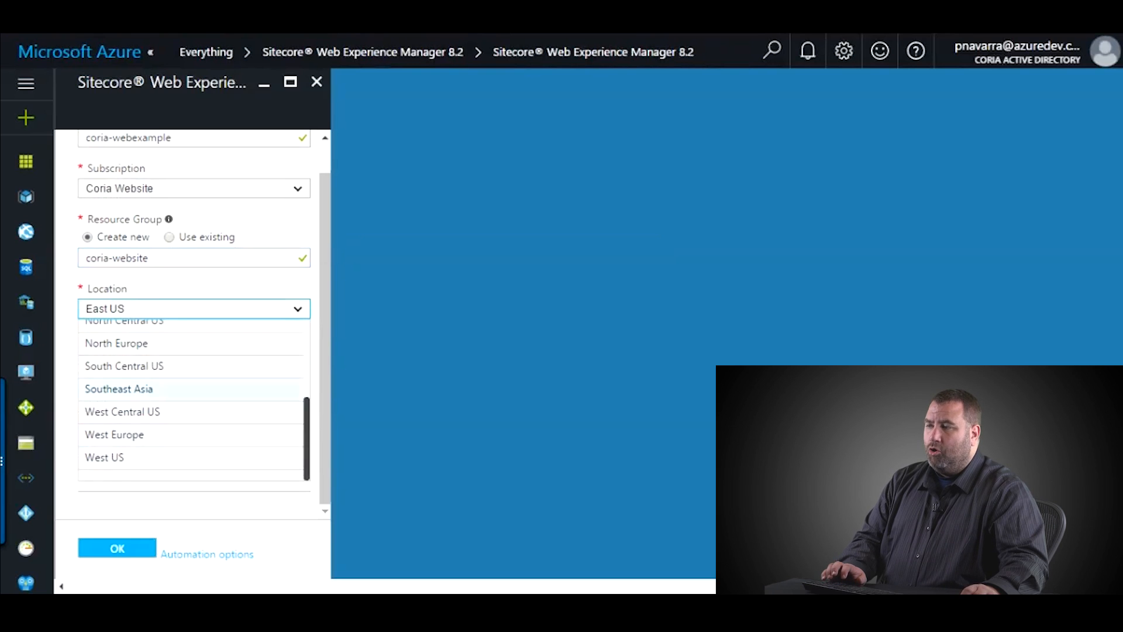
scroll(191, 384, up, 2)
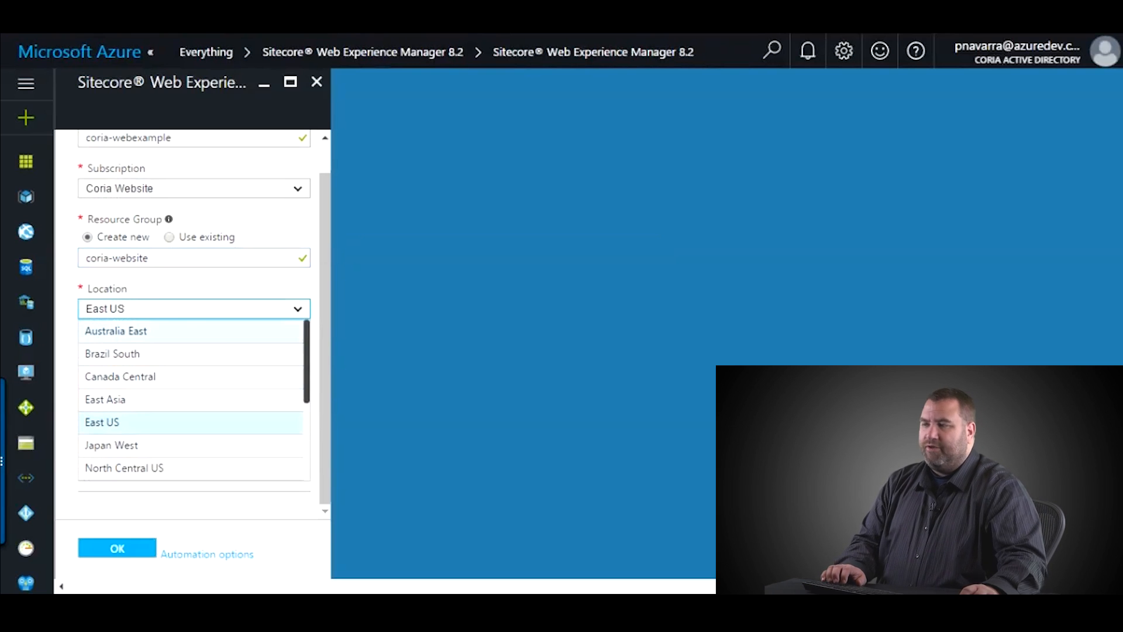
scroll(190, 404, down, 3)
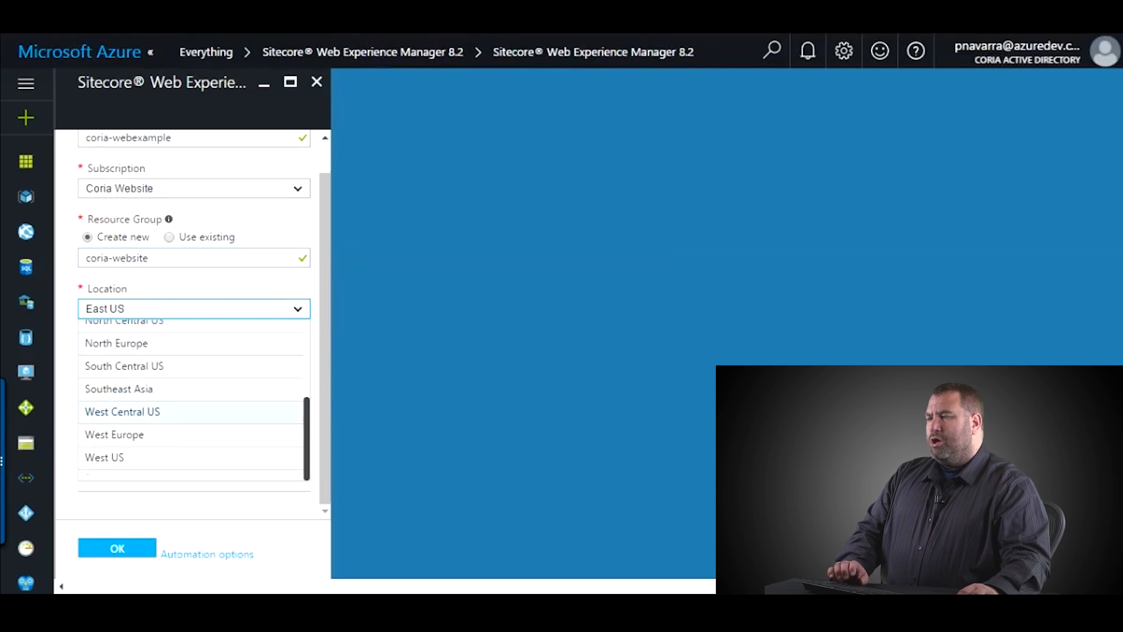
scroll(191, 409, up, 2)
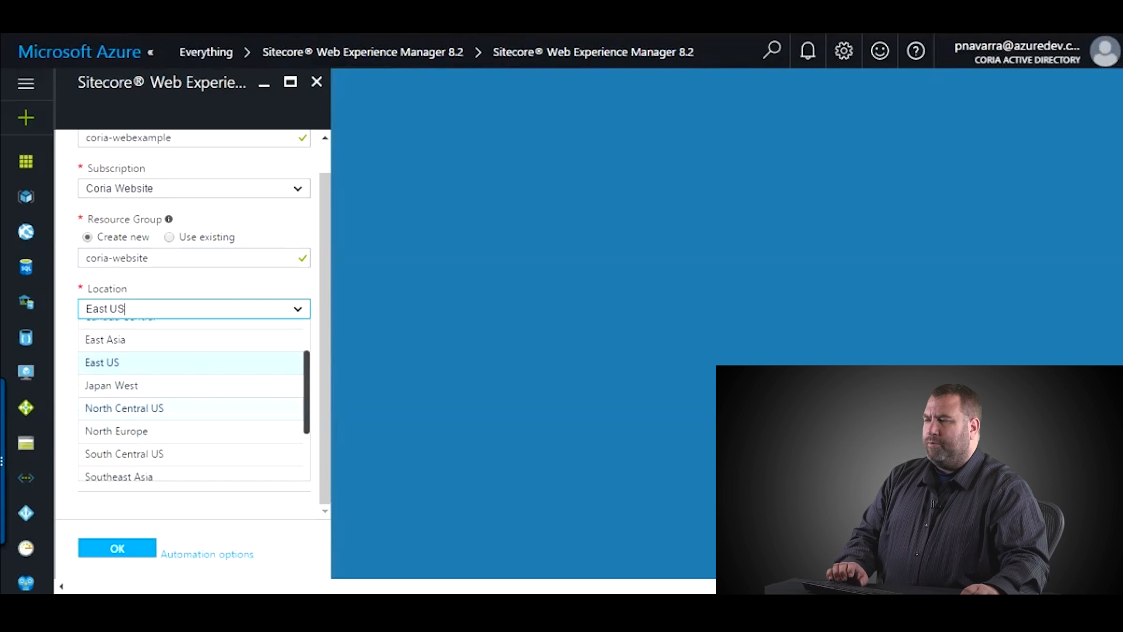
scroll(191, 404, up, 2)
scroll(190, 404, down, 3)
scroll(191, 427, up, 3)
scroll(190, 427, down, 3)
scroll(191, 427, up, 3)
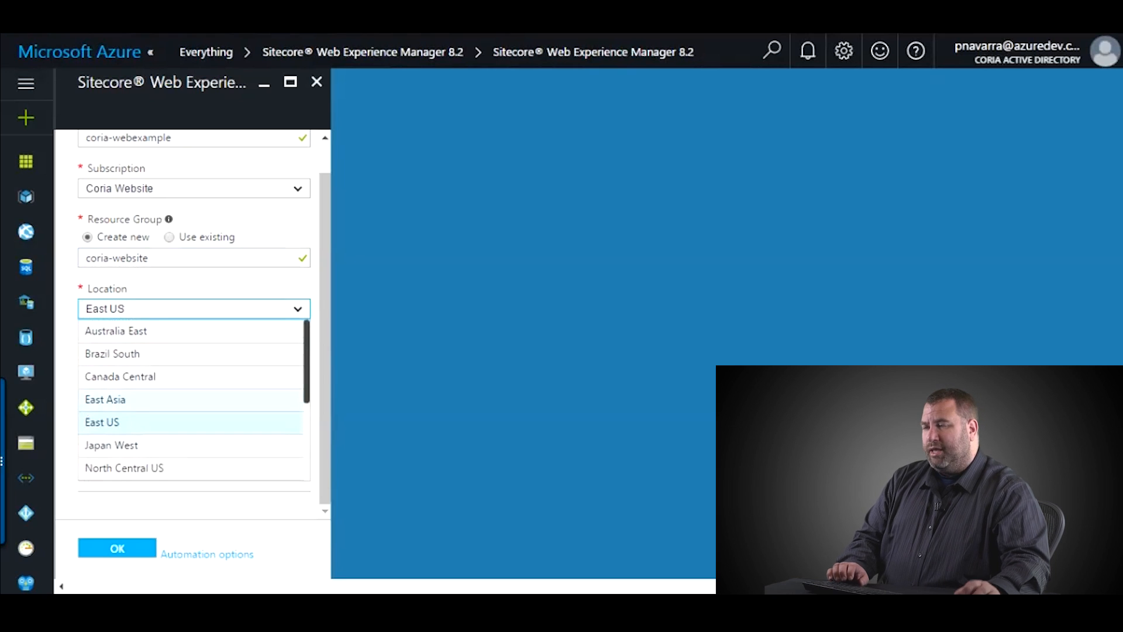
scroll(191, 398, down, 3)
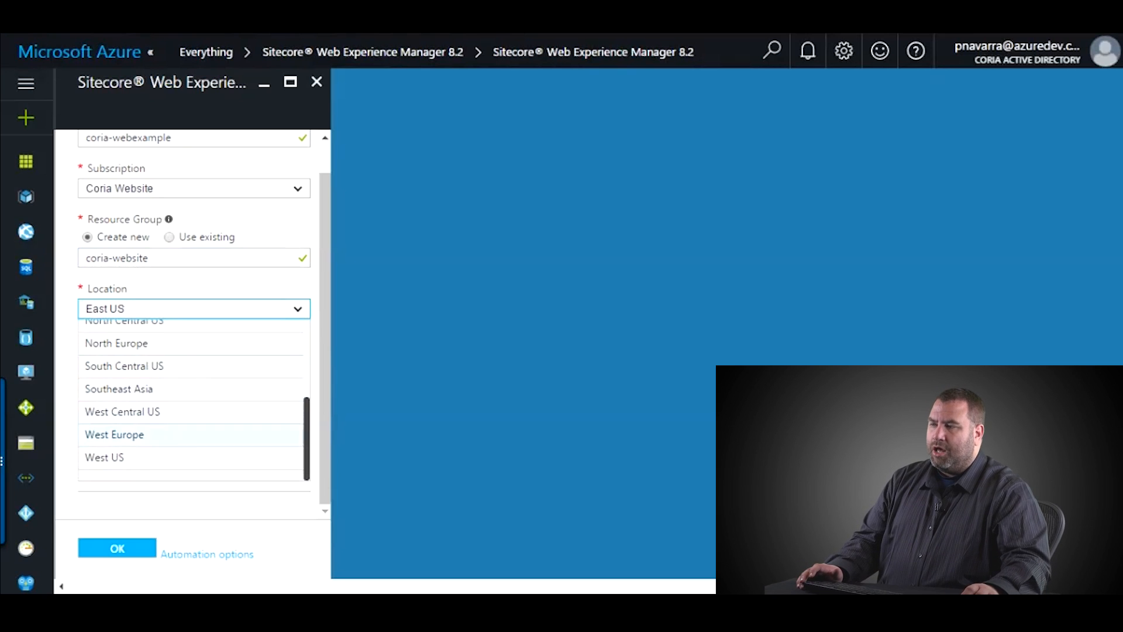
scroll(191, 374, up, 3)
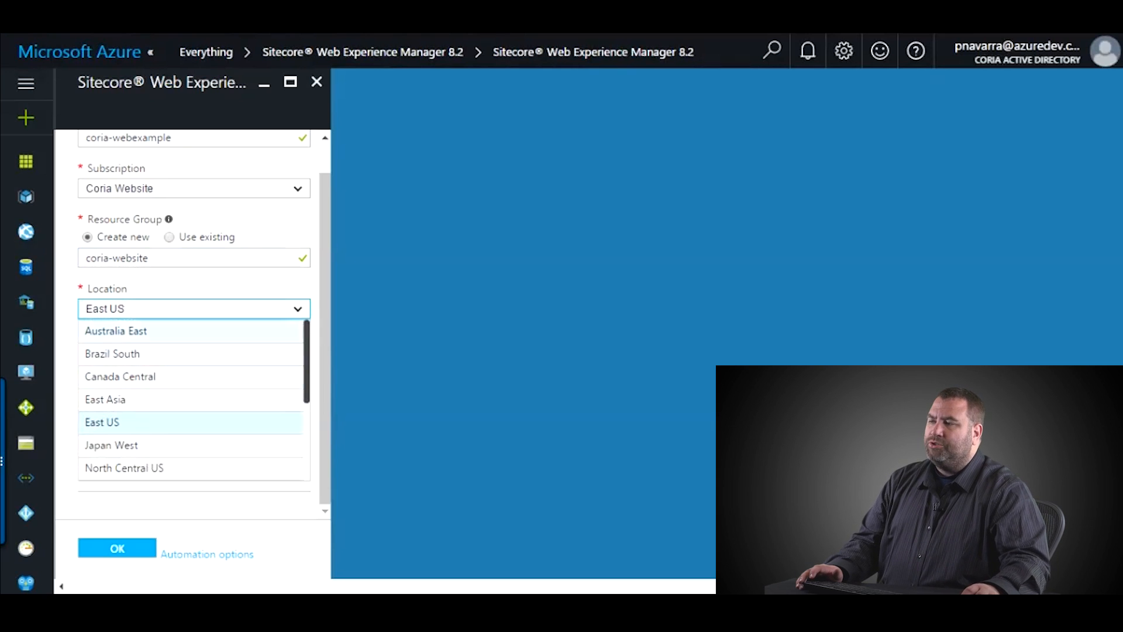
scroll(191, 398, down, 3)
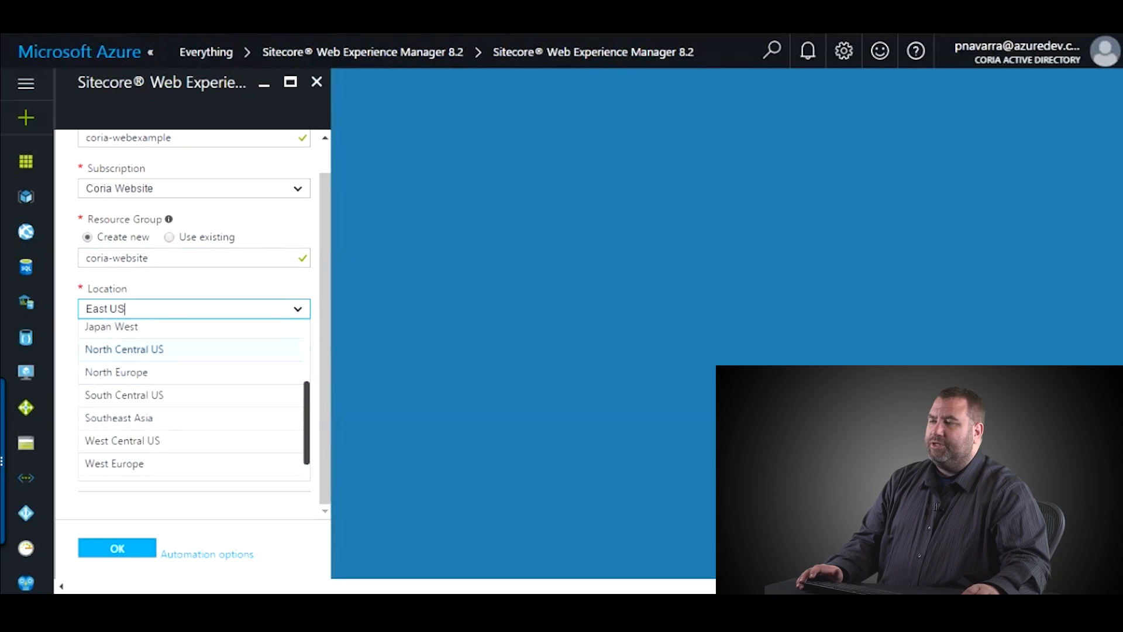
scroll(190, 398, up, 3)
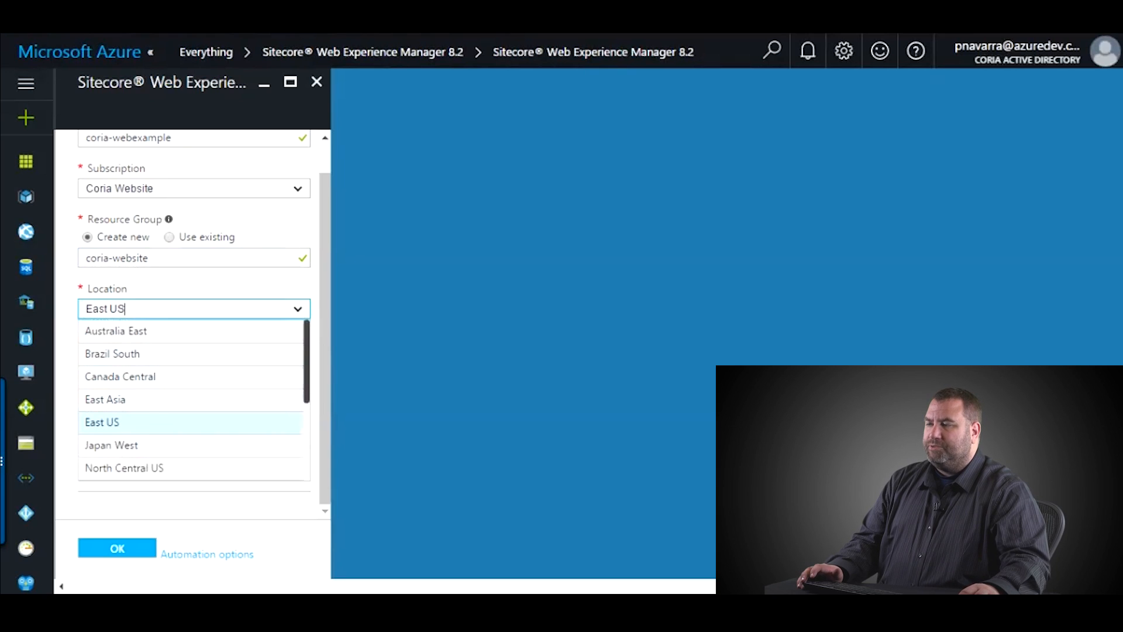
click(190, 423)
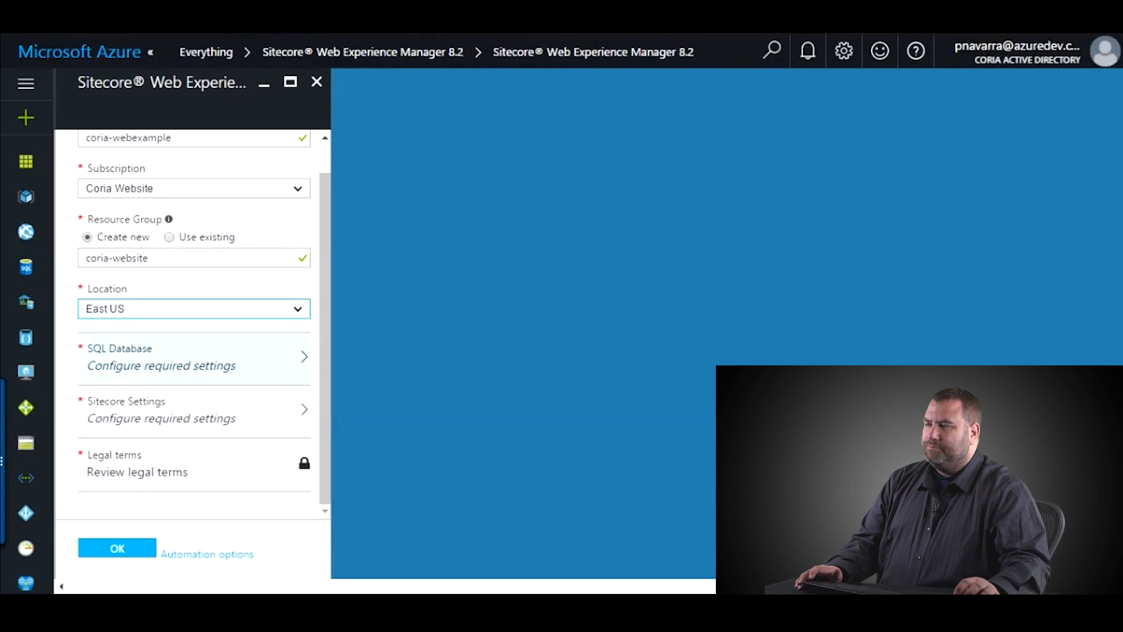
scroll(193, 374, up, 1)
- Enter SQL Database admin username sqladmin and a rule-compliant password
click(193, 377)
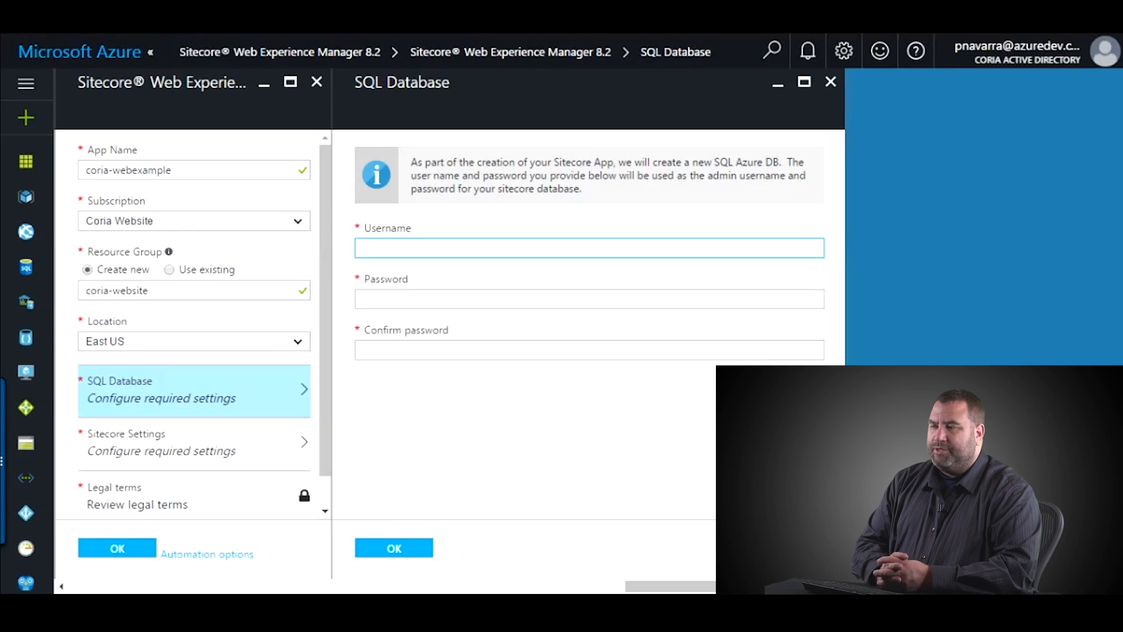
text(s)
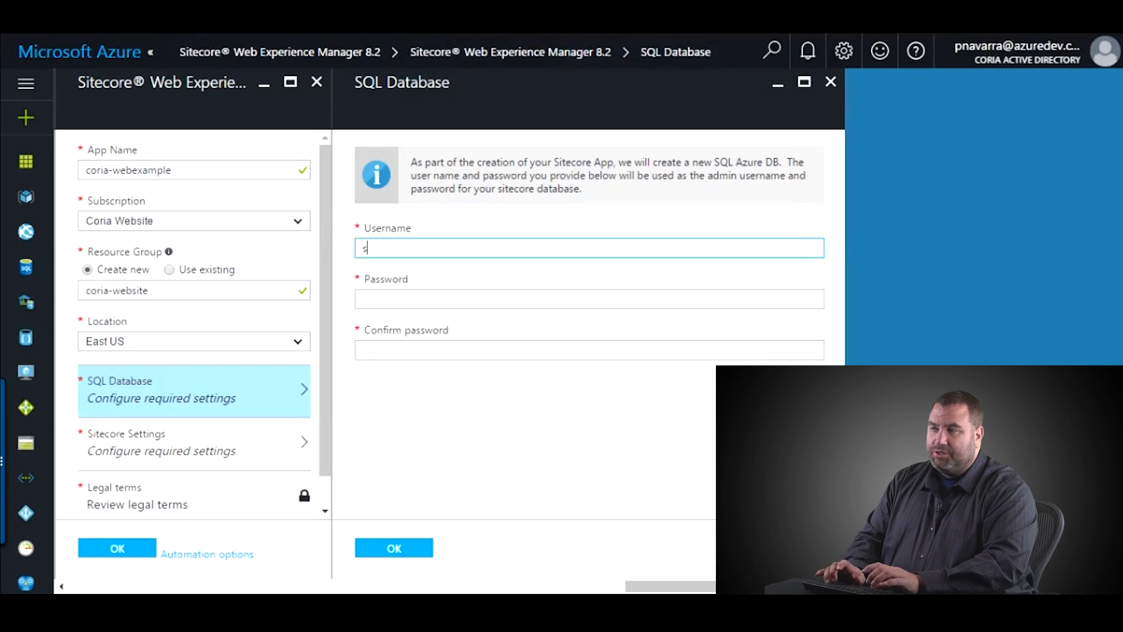
text(qladmin)
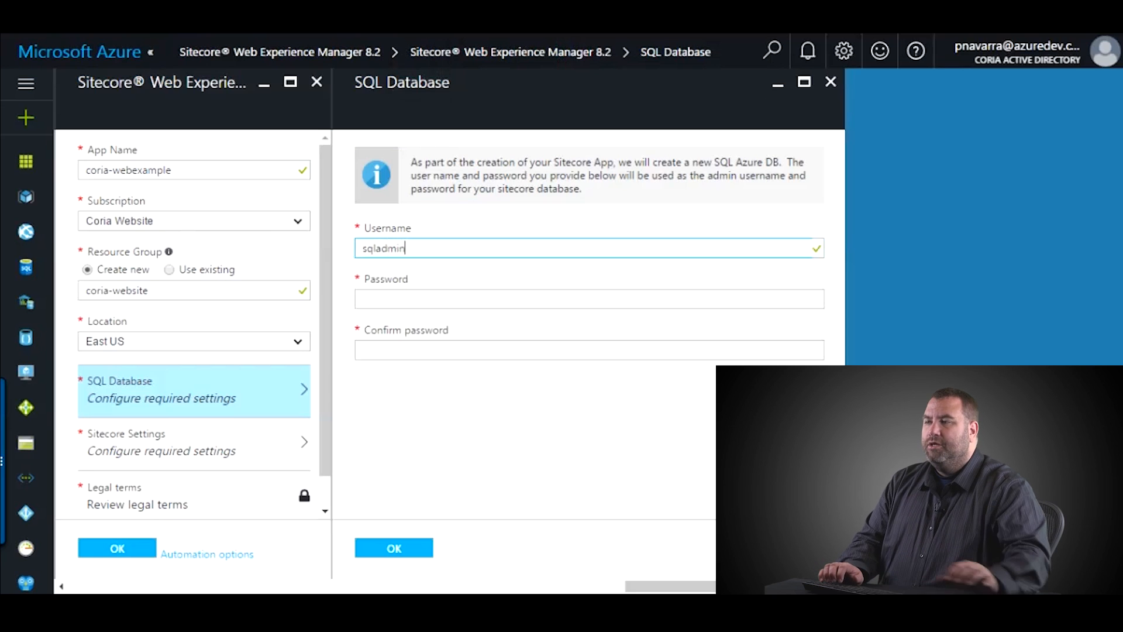
key(Tab)
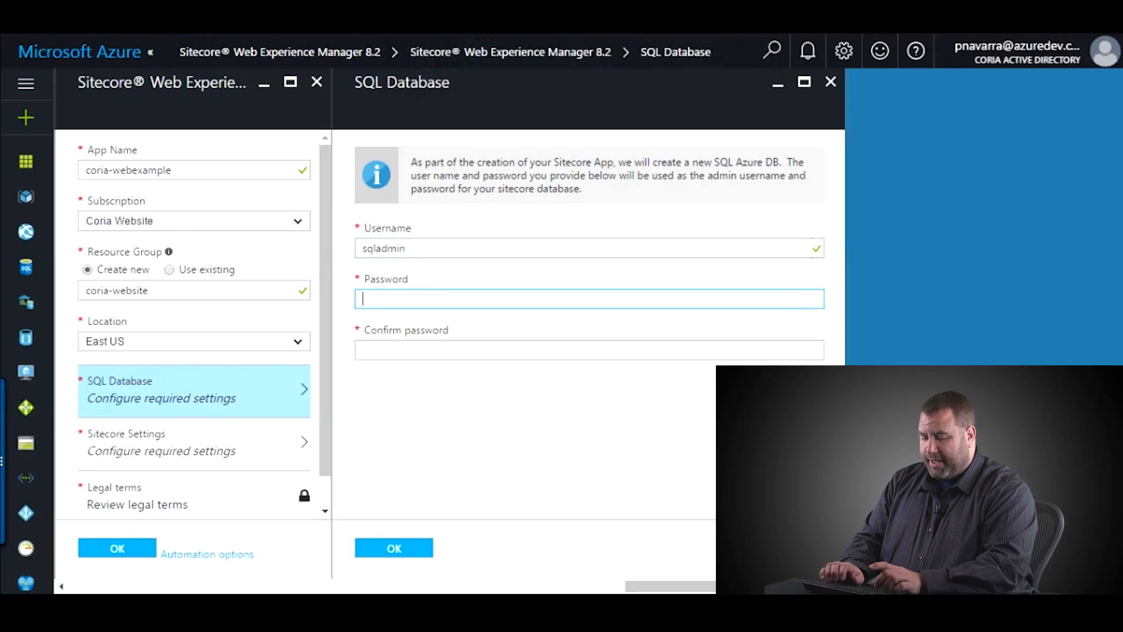
text(••••••)
key(Tab)
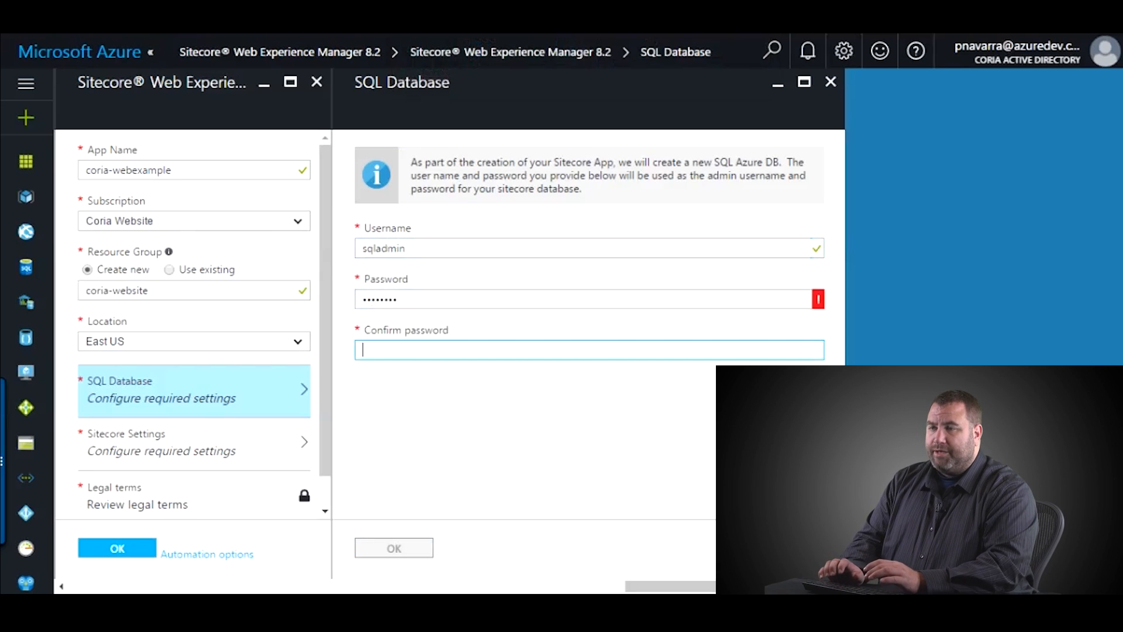
key(shift+Tab)
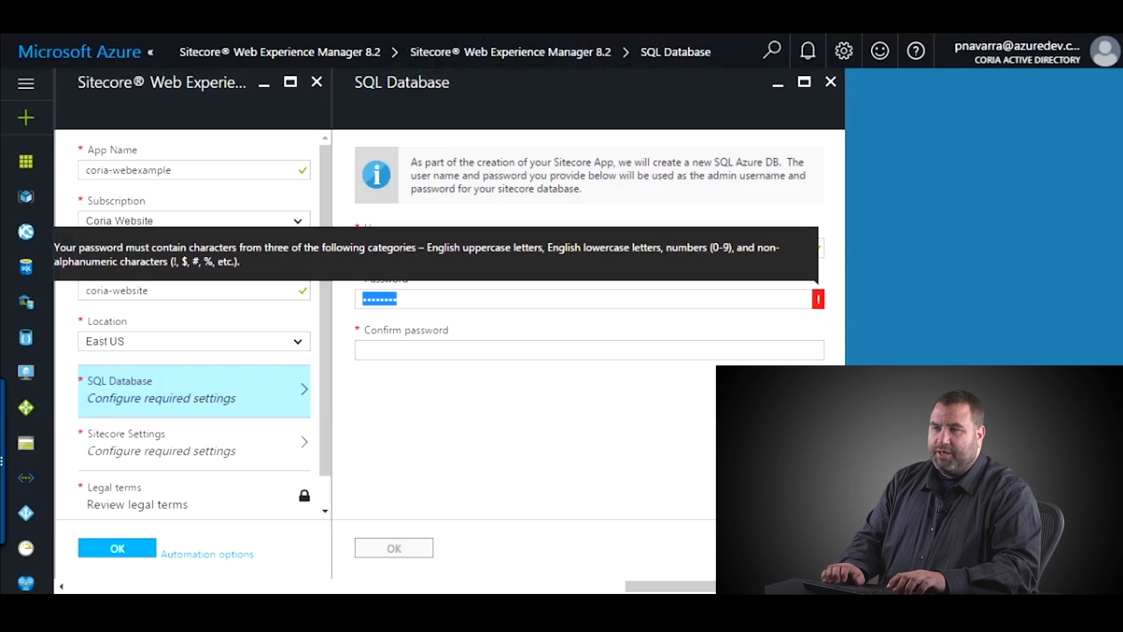
key(Right)
key(BackSpace)
key(BackSpace)
key(BackSpace)
key(BackSpace)
key(BackSpace)
key(BackSpace)
key(BackSpace)
key(BackSpace)
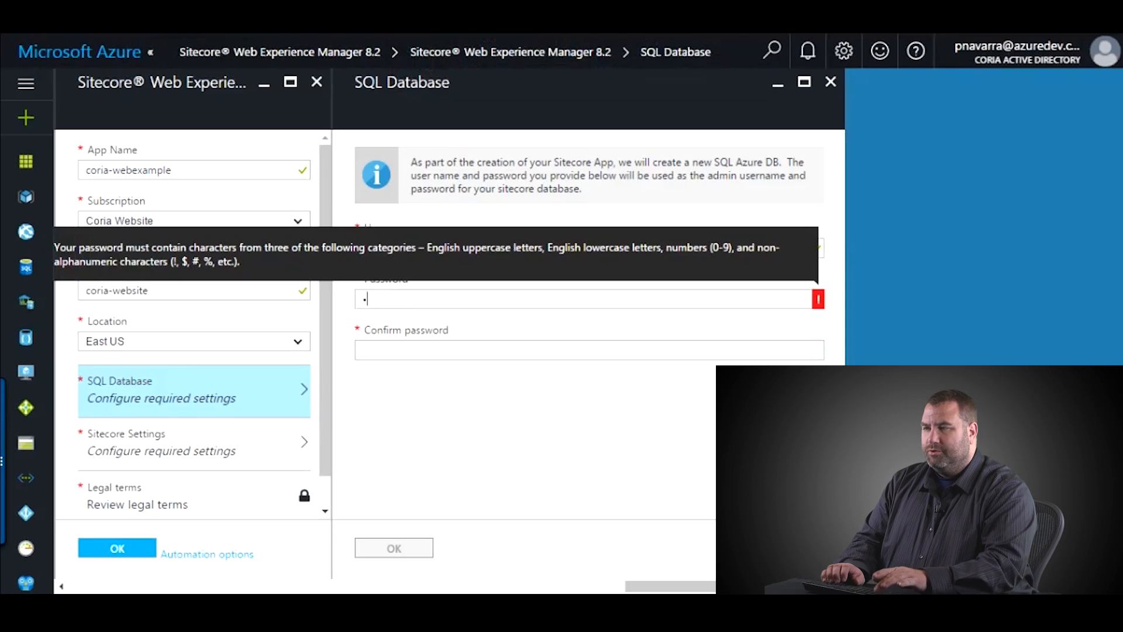
text(••••••••)
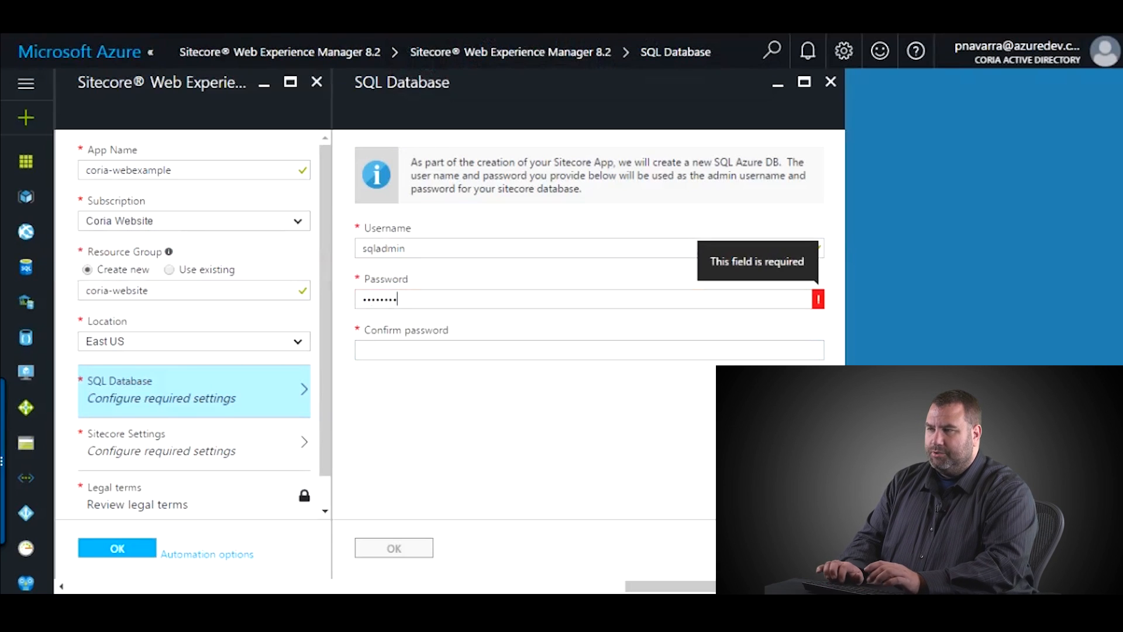
text(•)
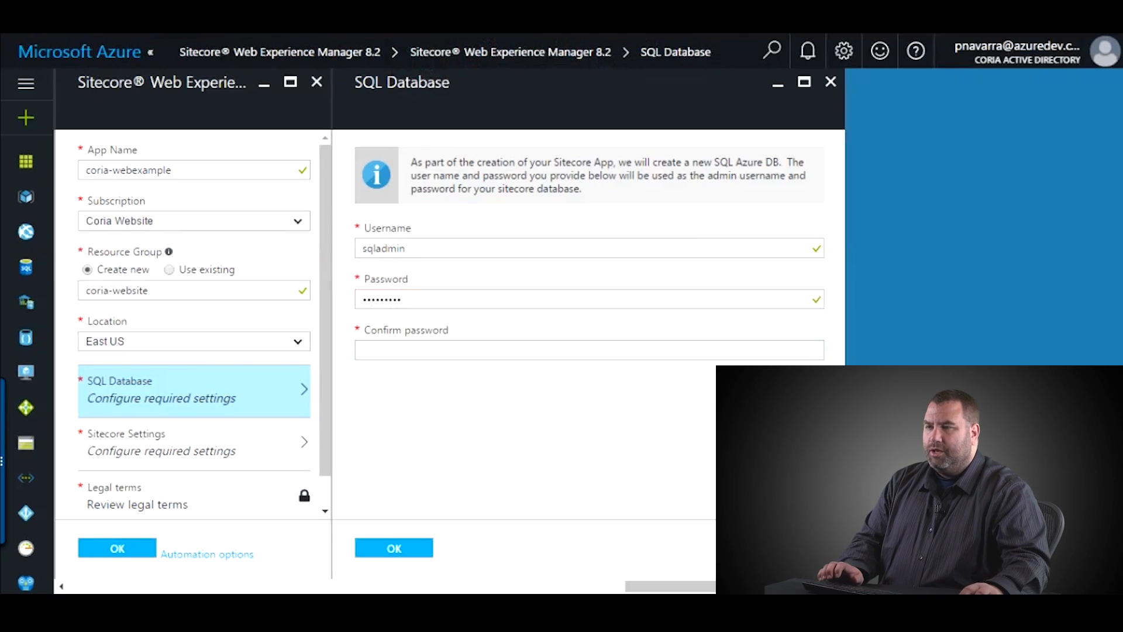
- Confirm the SQL password, save the settings, and decline the browser's password prompt
click(449, 351)
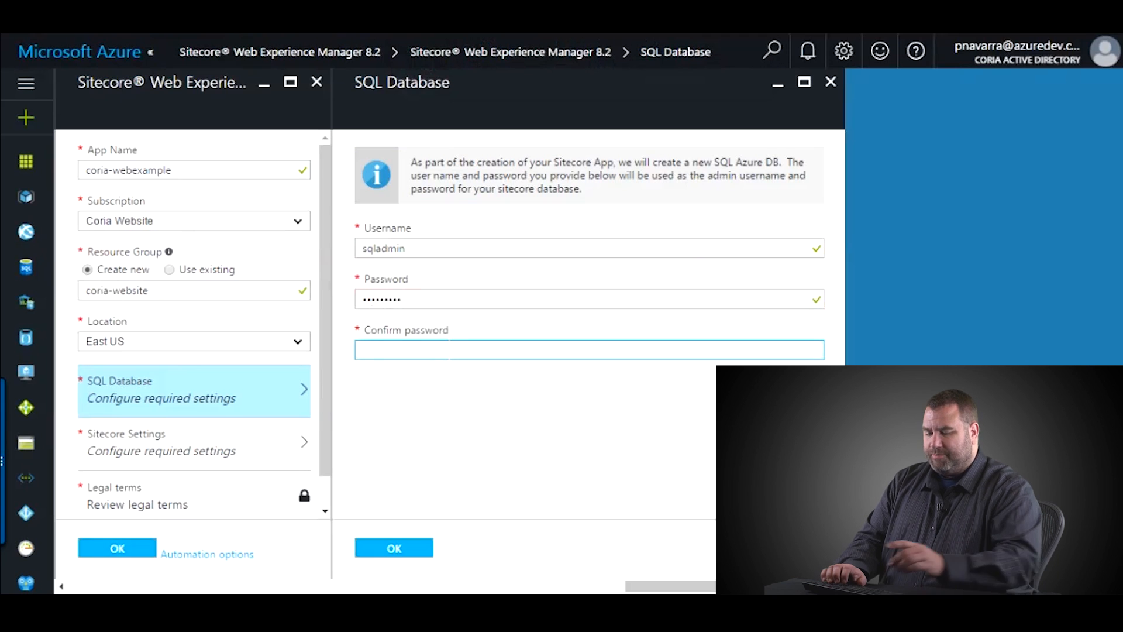
text(•••••••)
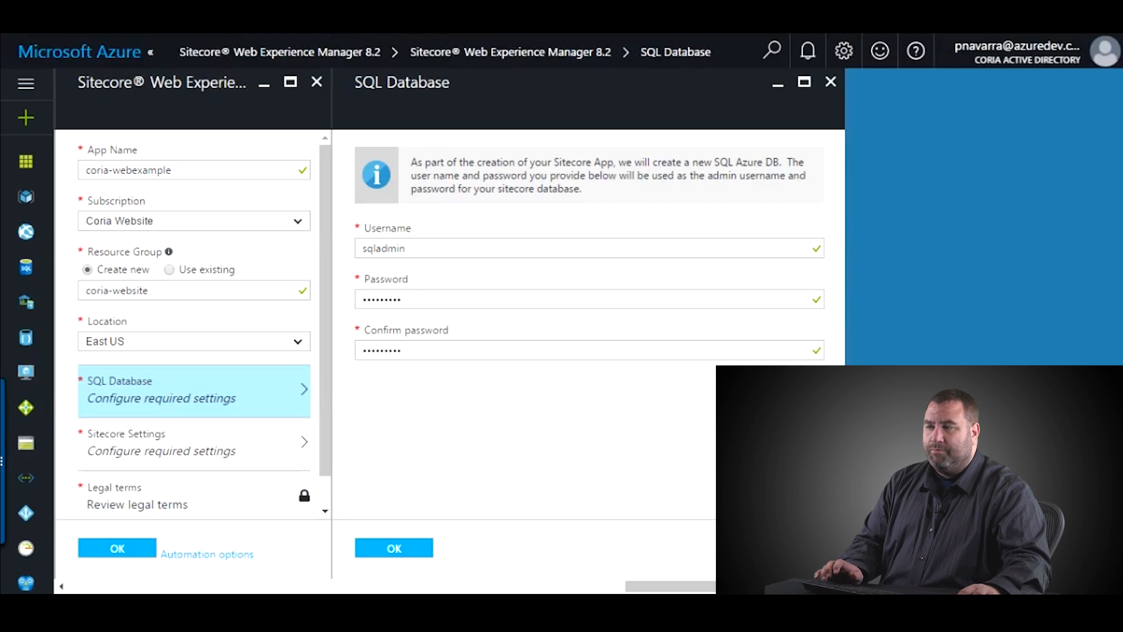
click(394, 547)
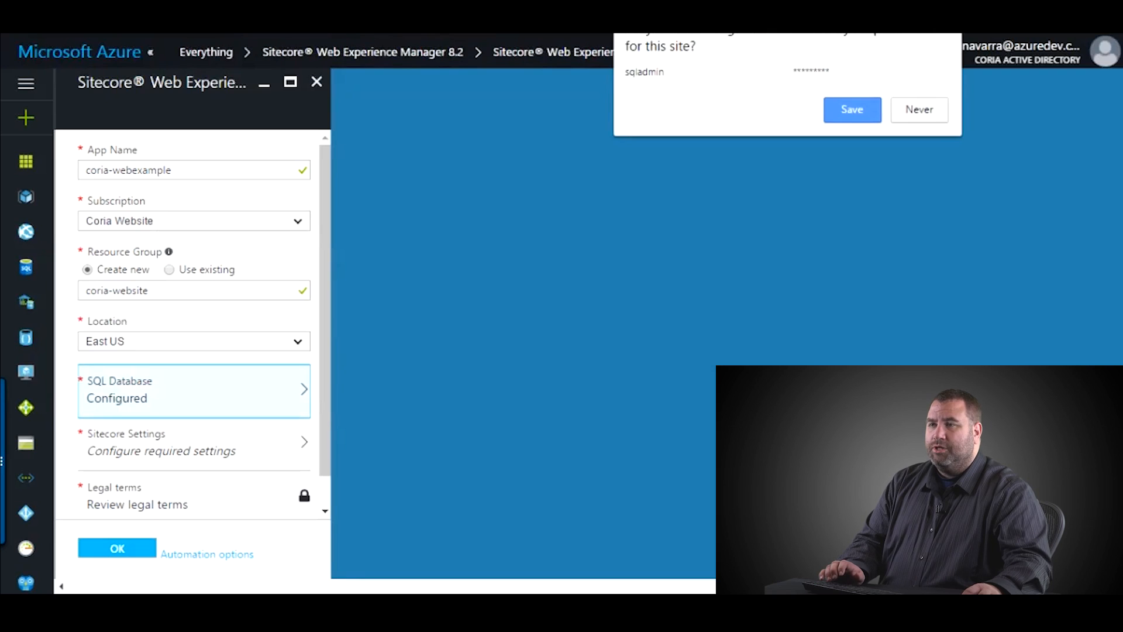
click(920, 110)
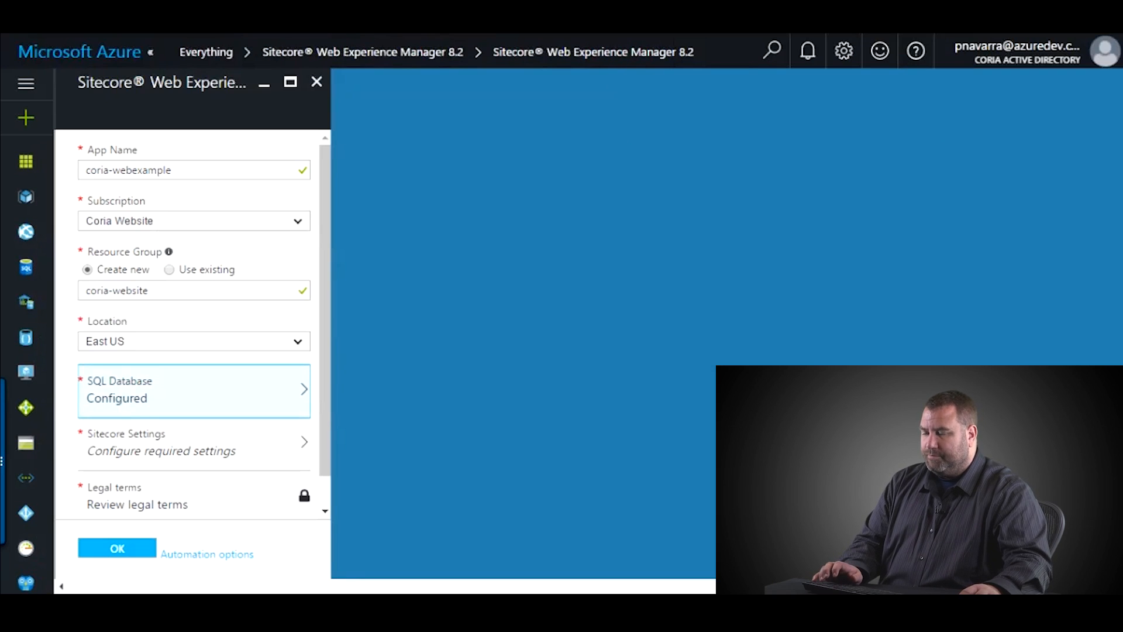
- Enter and confirm the Sitecore administrator password, attach license.xml, and save
click(194, 443)
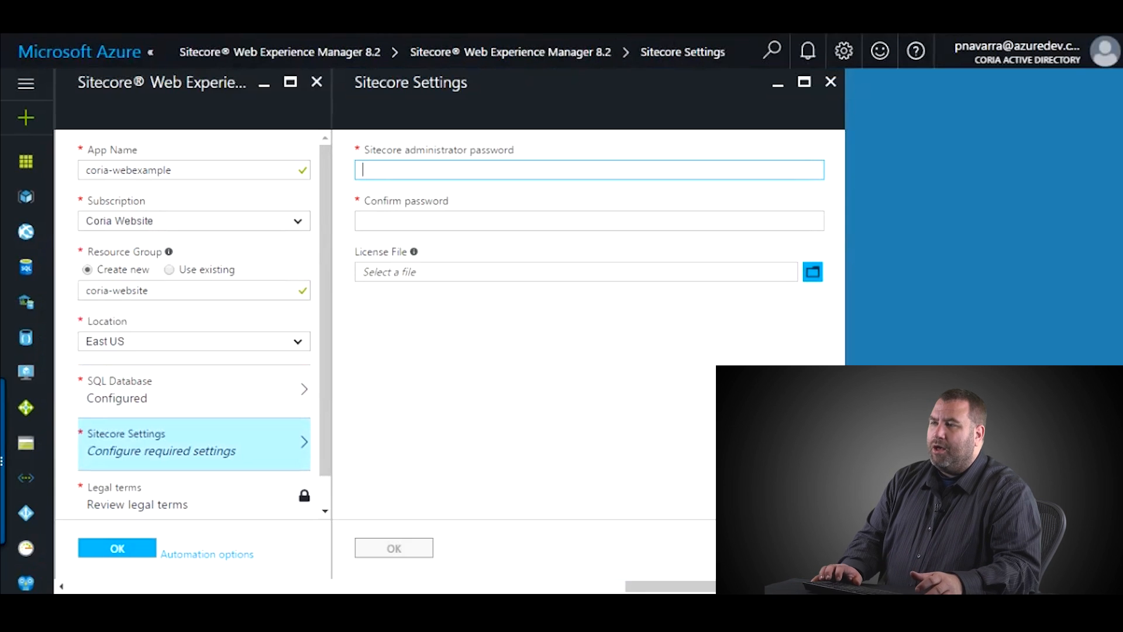
text(••••••••)
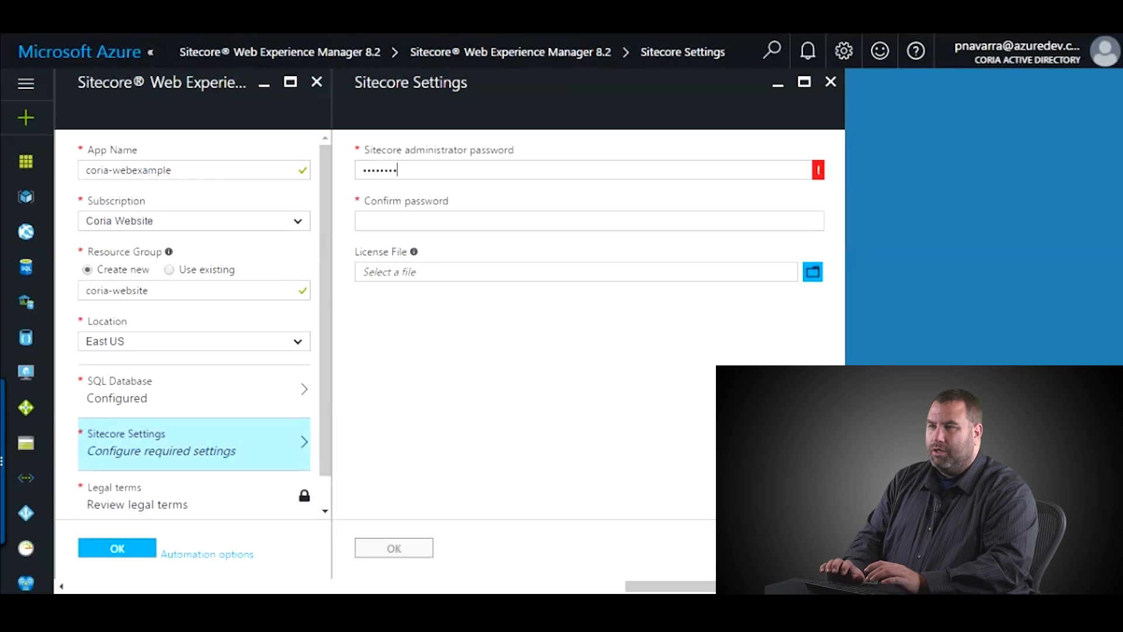
key(Tab)
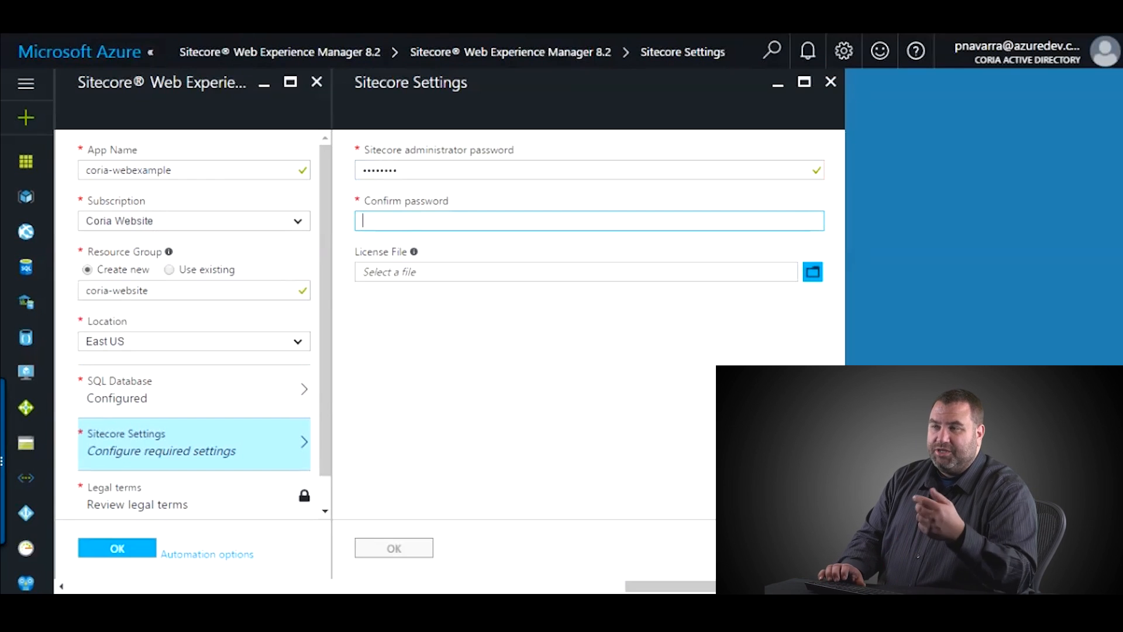
text(••••••••)
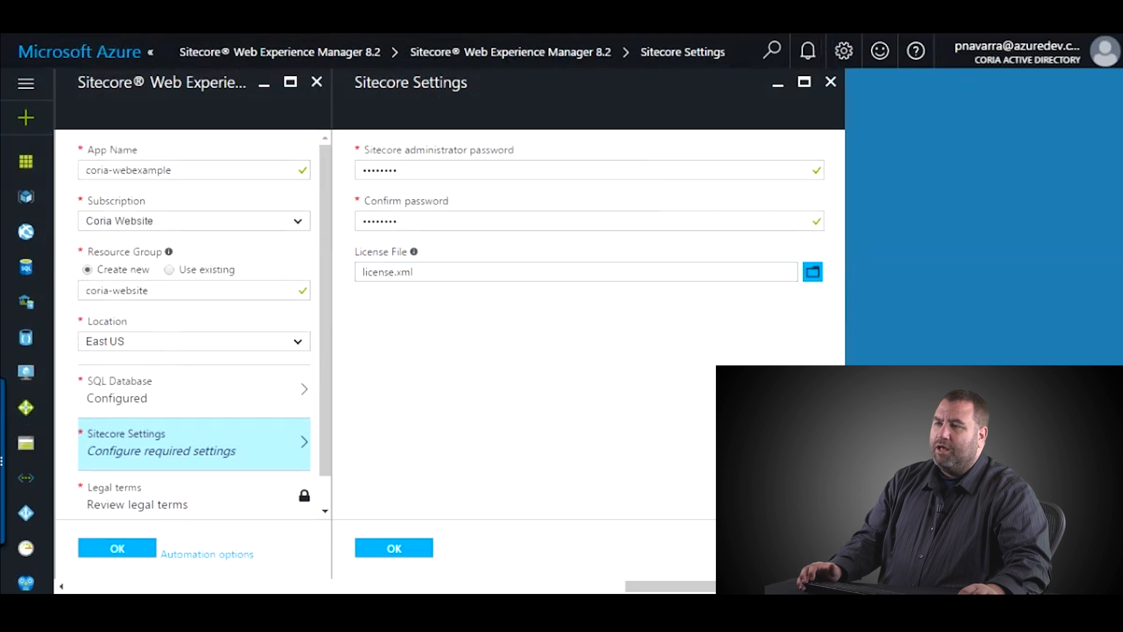
click(393, 548)
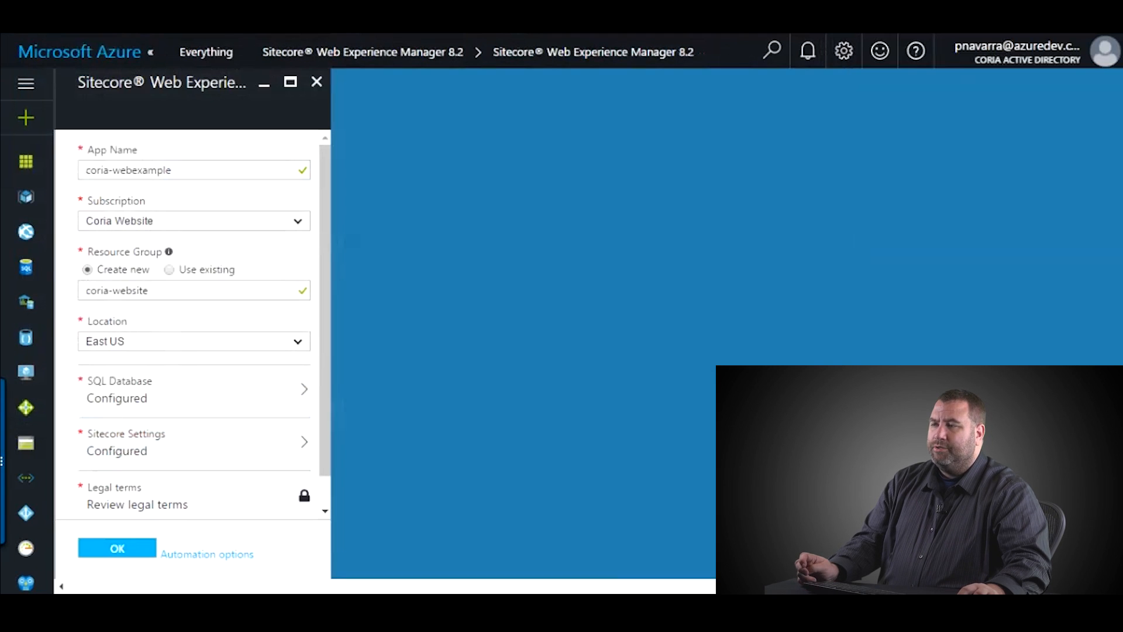
scroll(194, 375, down, 1)
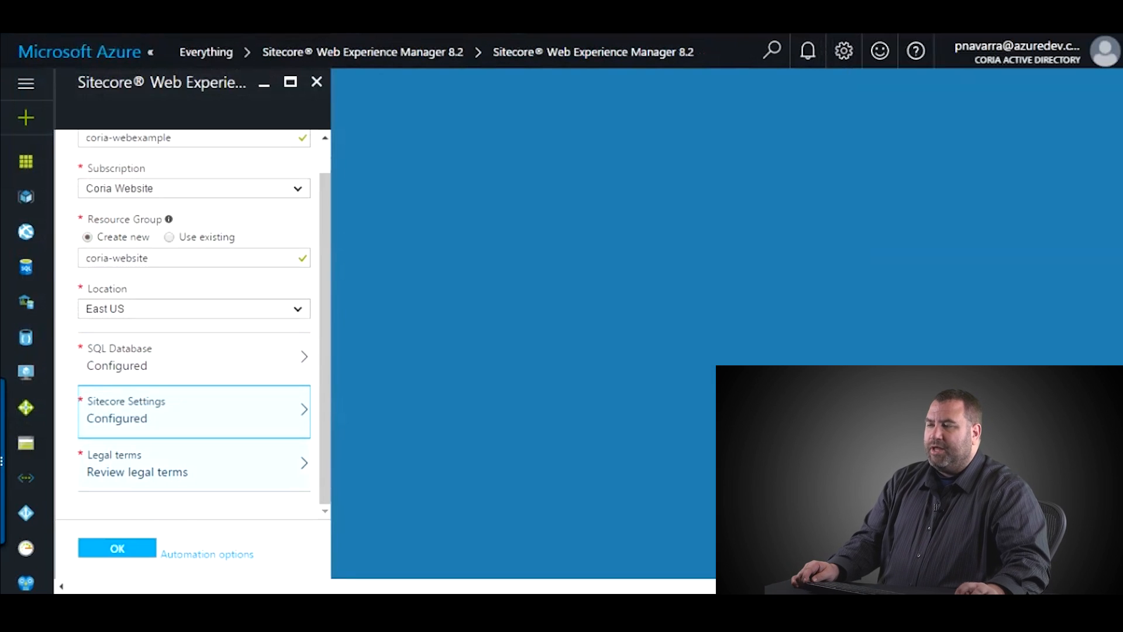
- Review the legal terms' hourly prices, including Redis Cache at 0.0220 USD/hr
click(194, 464)
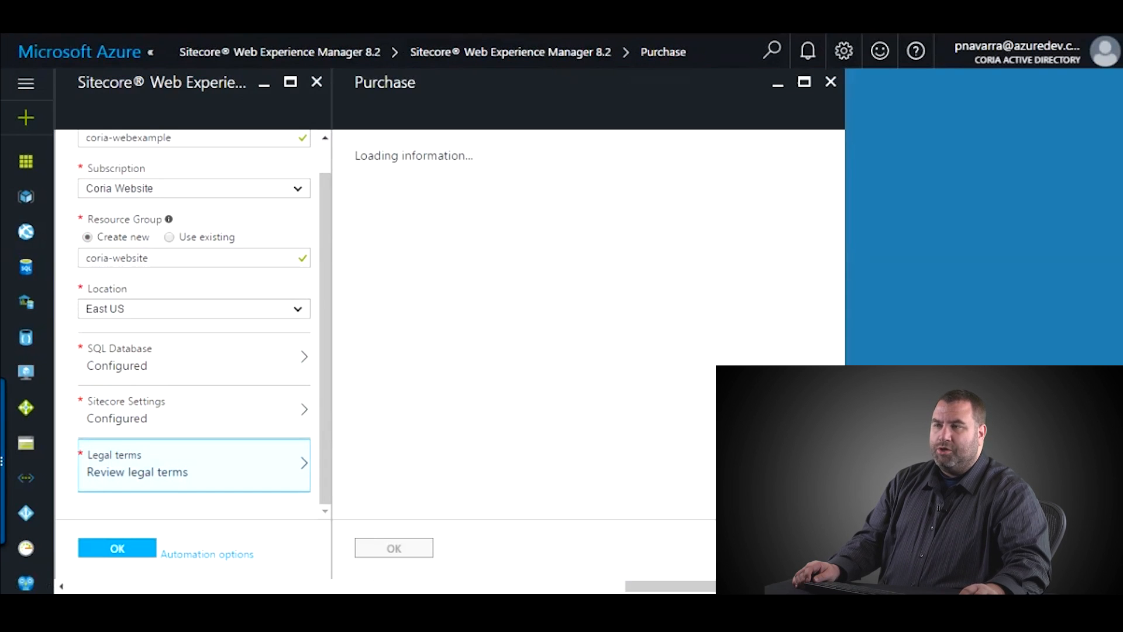
scroll(590, 325, down, 2)
scroll(589, 325, up, 2)
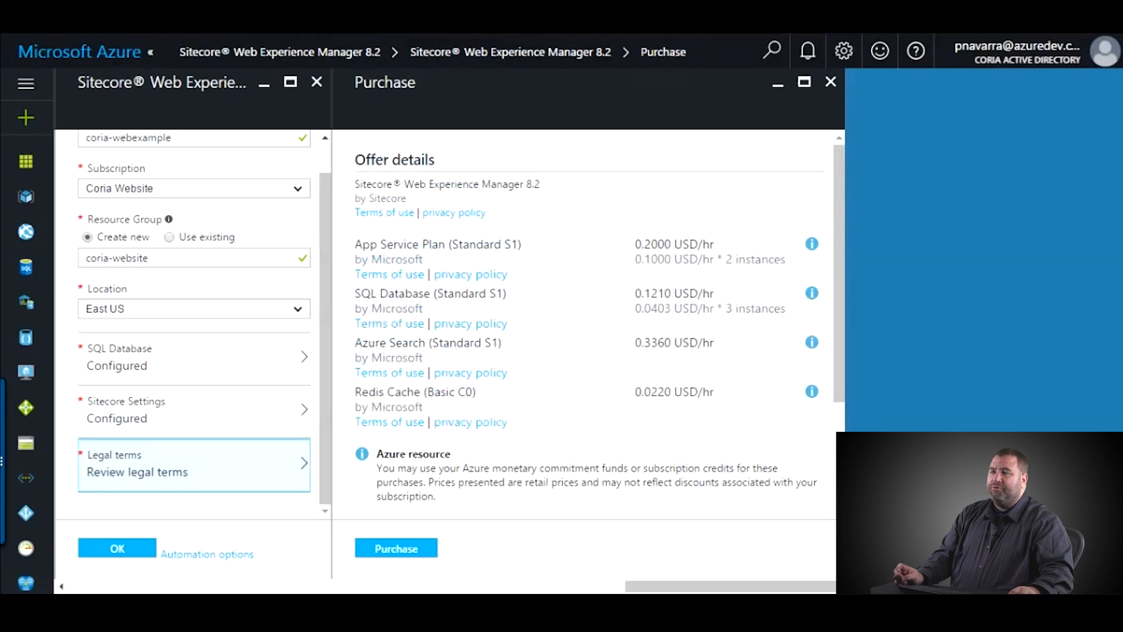
drag(355, 245, 446, 245)
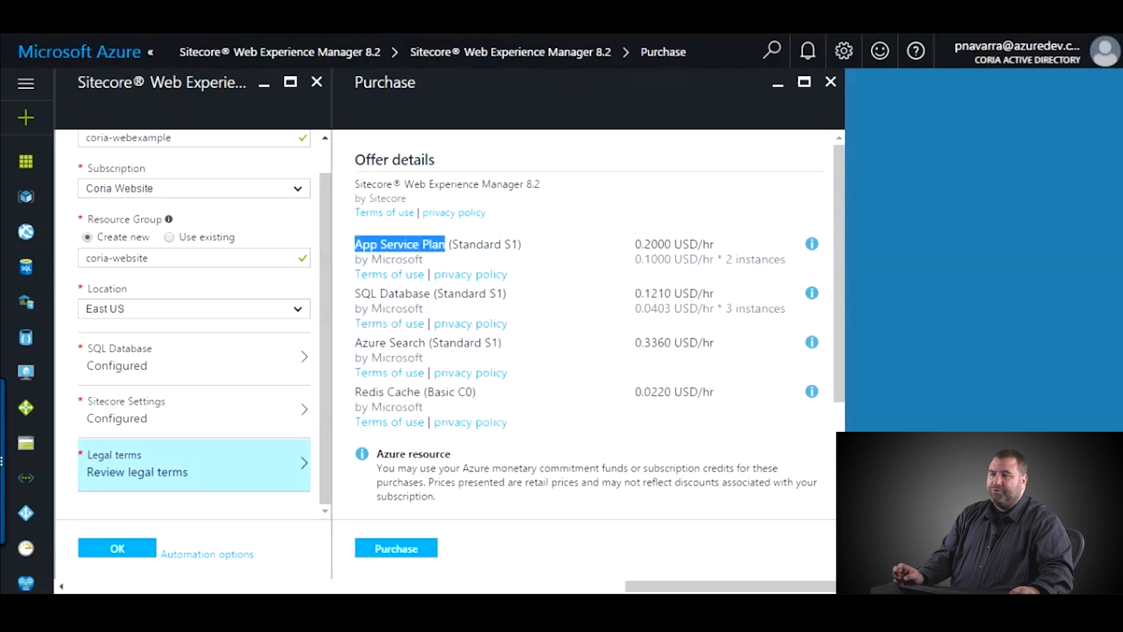
click(447, 245)
drag(518, 244, 462, 244)
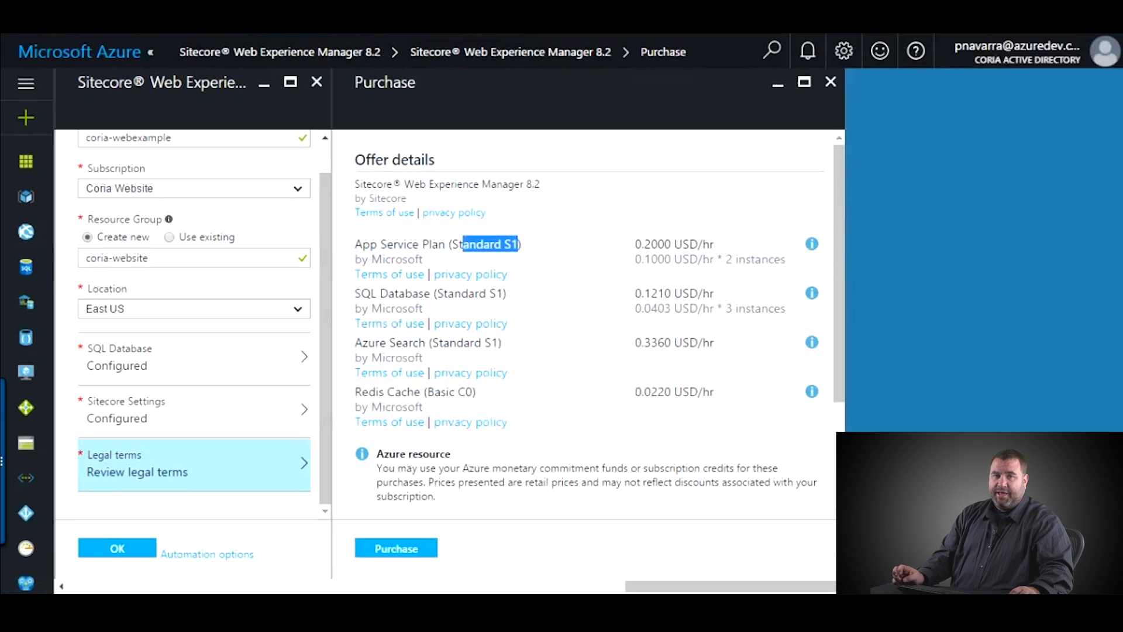
click(462, 244)
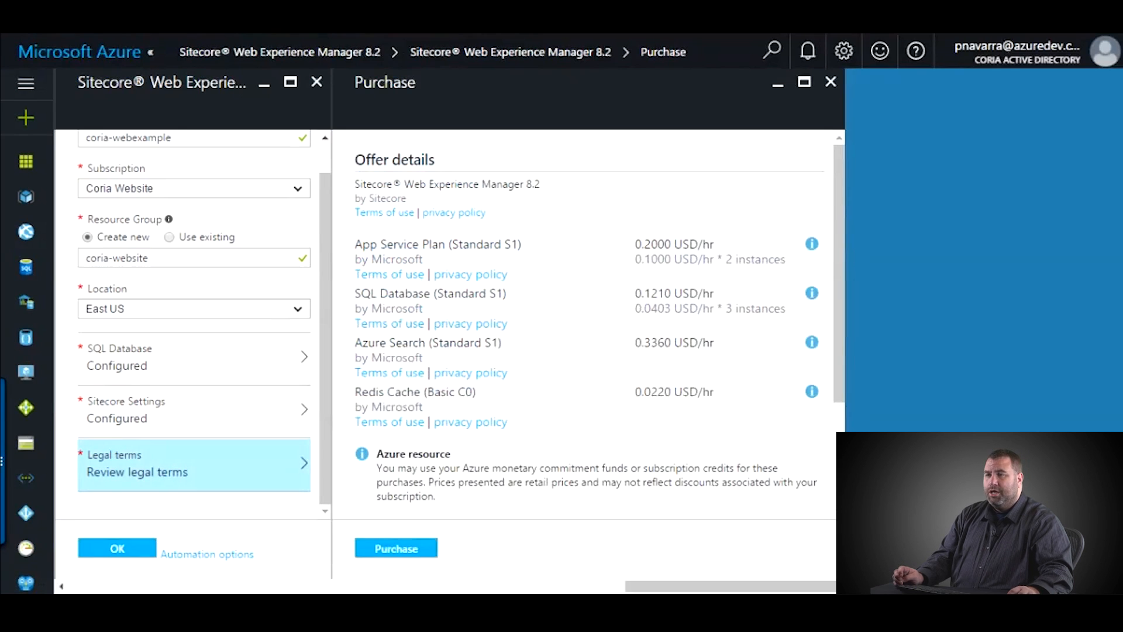
drag(725, 259, 785, 259)
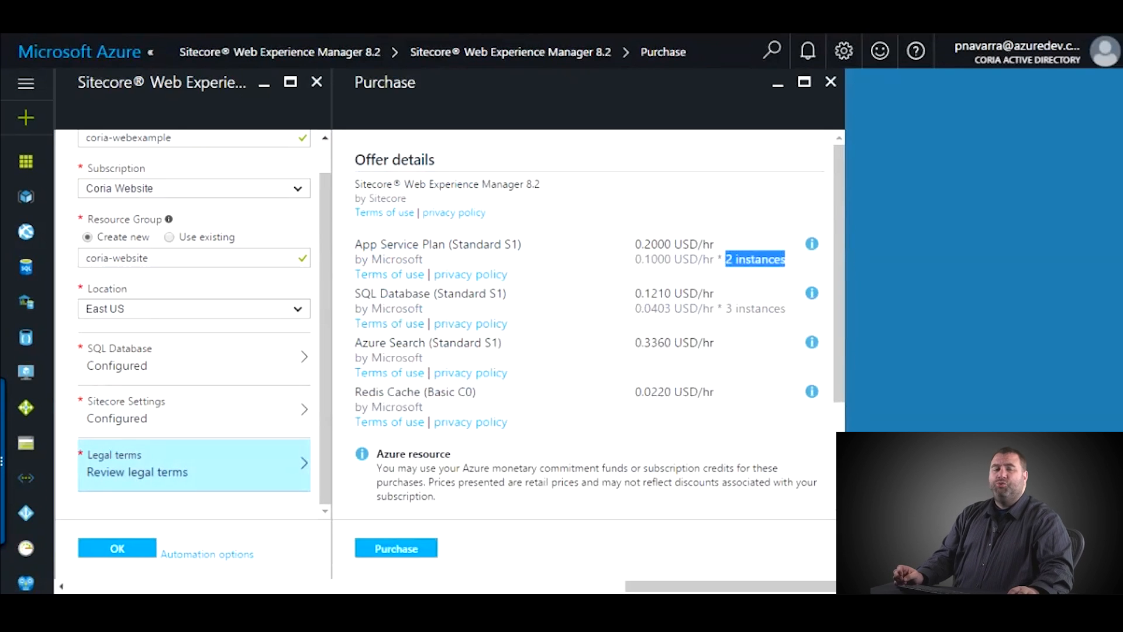
click(766, 260)
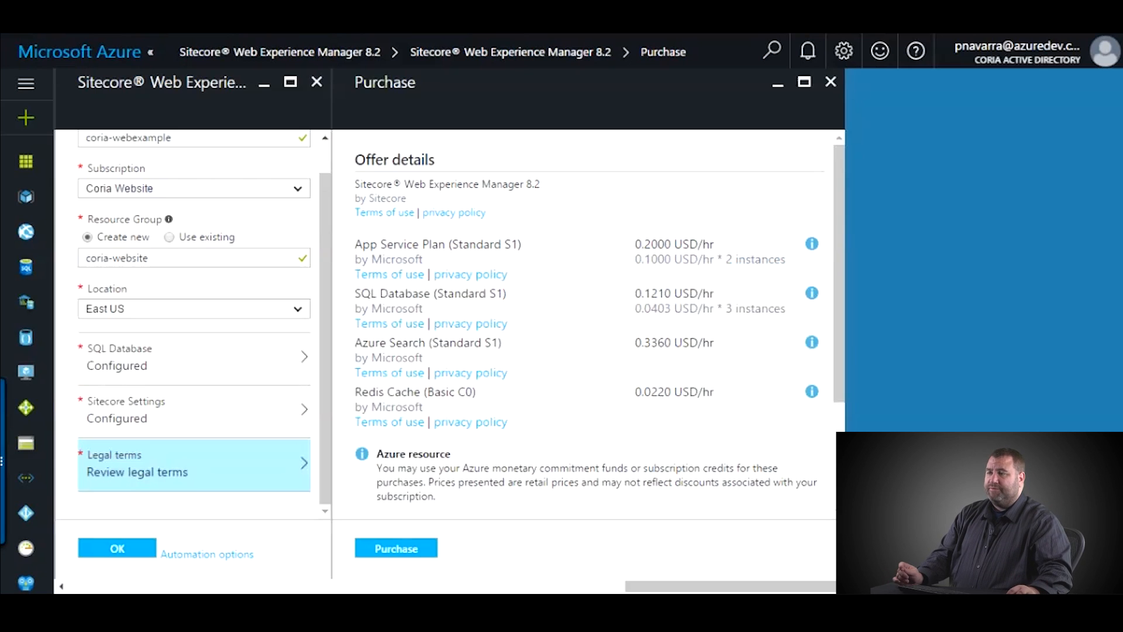
drag(355, 293, 430, 293)
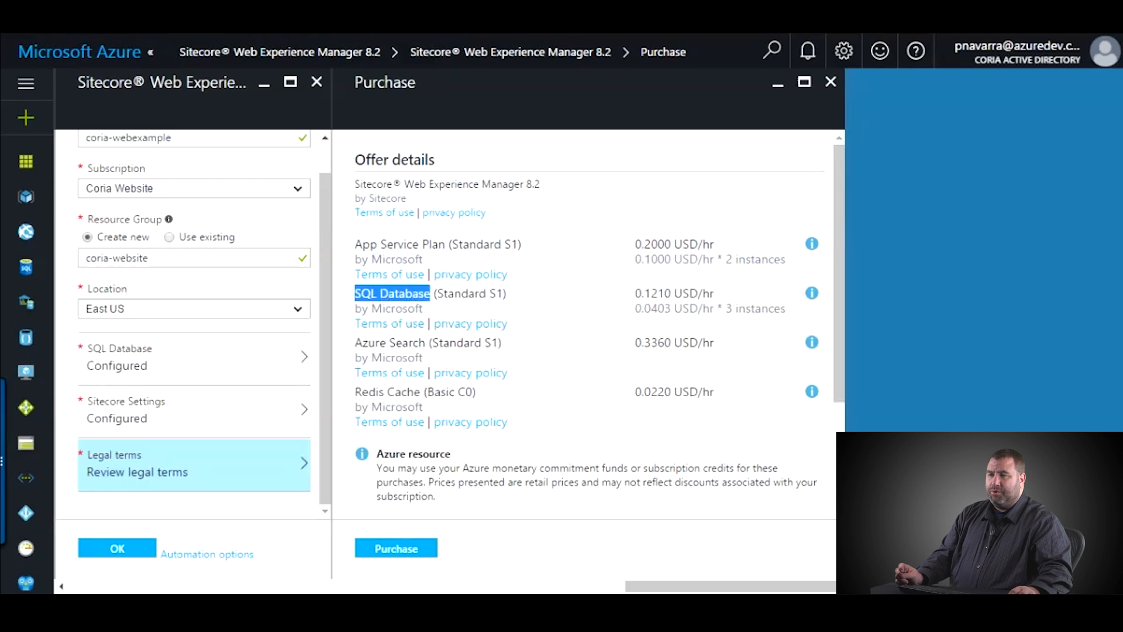
drag(723, 308, 785, 308)
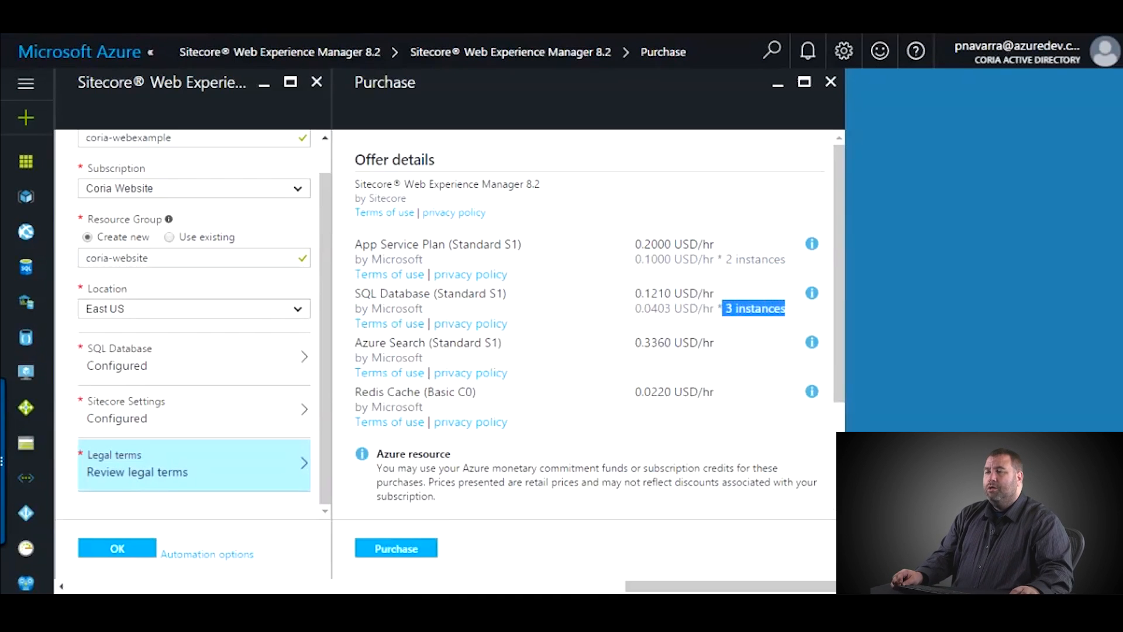
click(754, 316)
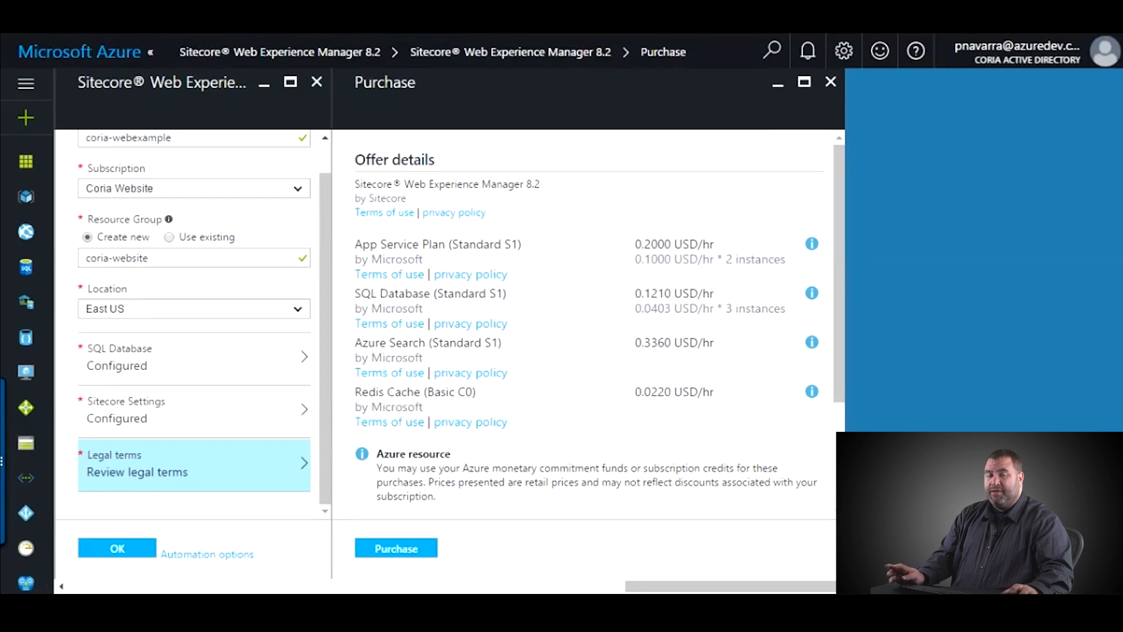
drag(355, 343, 425, 343)
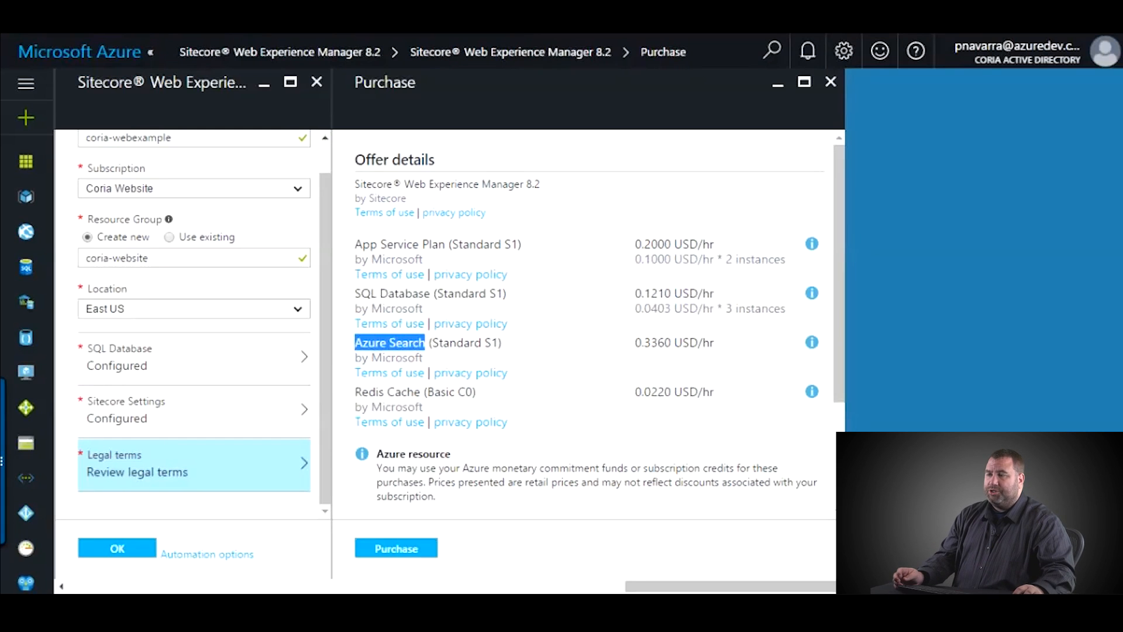
scroll(585, 321, down, 2)
scroll(585, 322, down, 1)
scroll(584, 321, up, 2)
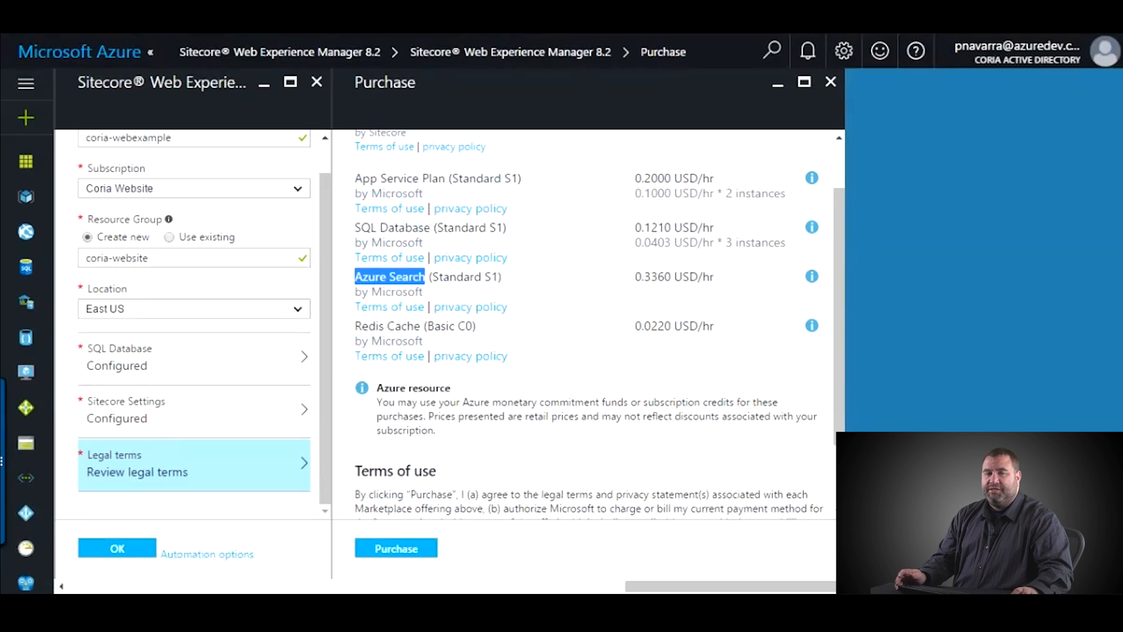
scroll(585, 321, up, 2)
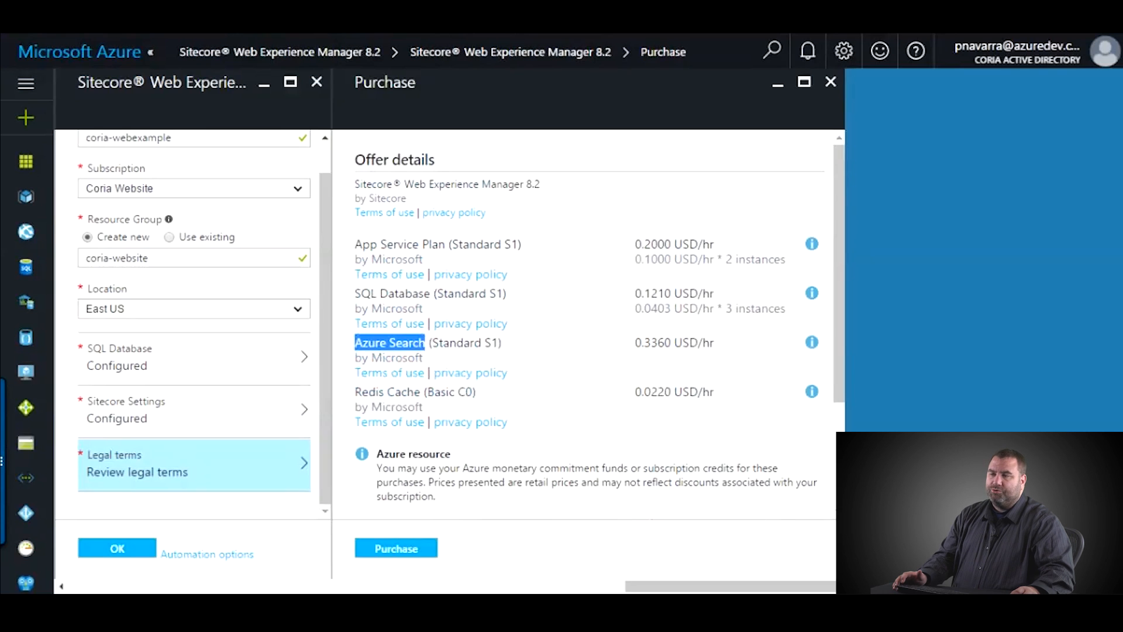
drag(355, 392, 420, 392)
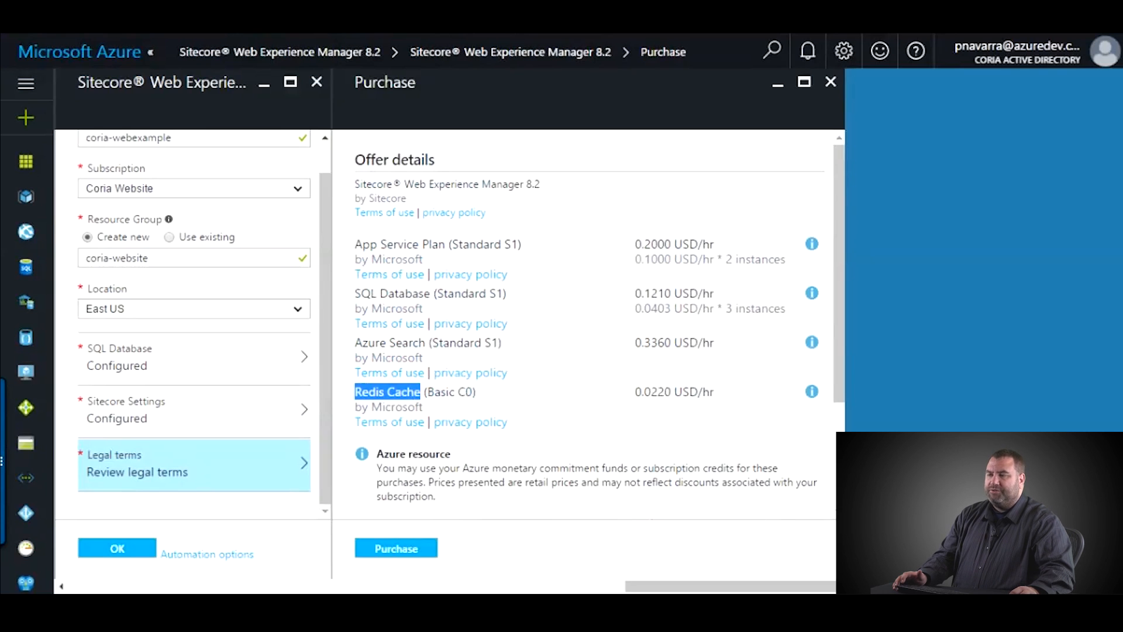
scroll(585, 327, down, 3)
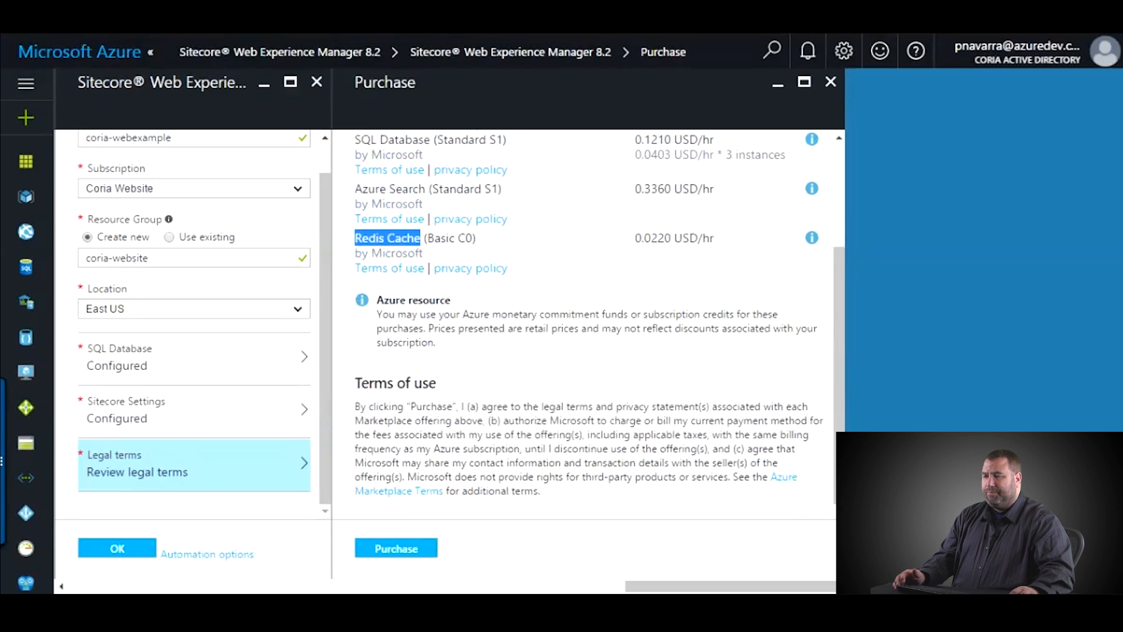
- Accept the Sitecore legal terms and view the deployment template (50 parameters, 9 resources)
click(396, 548)
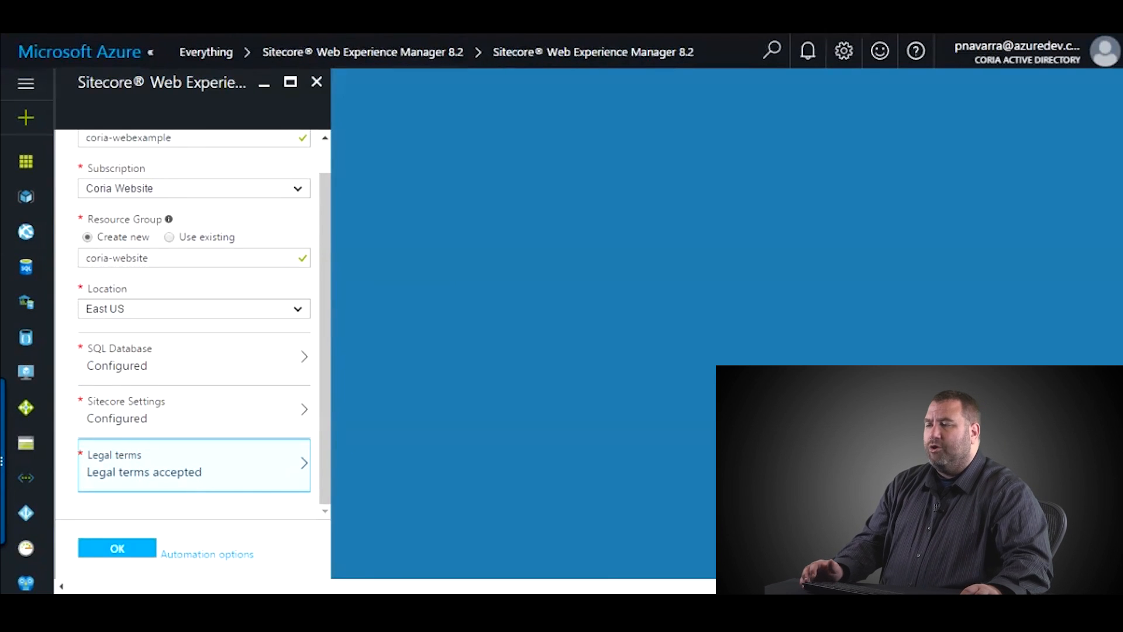
scroll(193, 426, up, 1)
scroll(193, 426, down, 1)
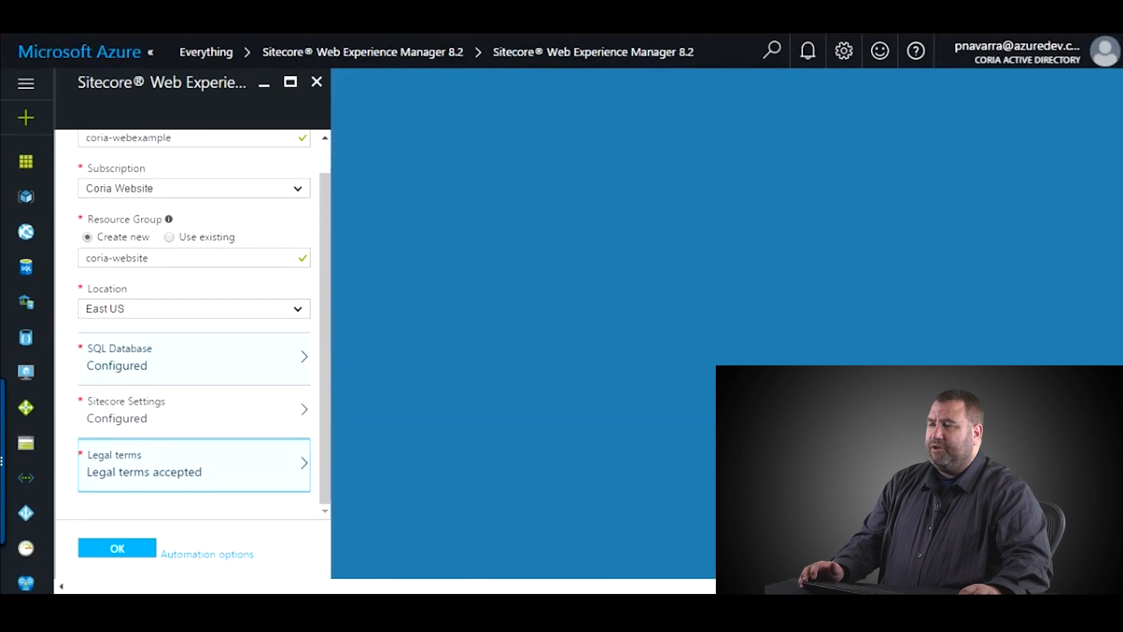
scroll(204, 317, up, 1)
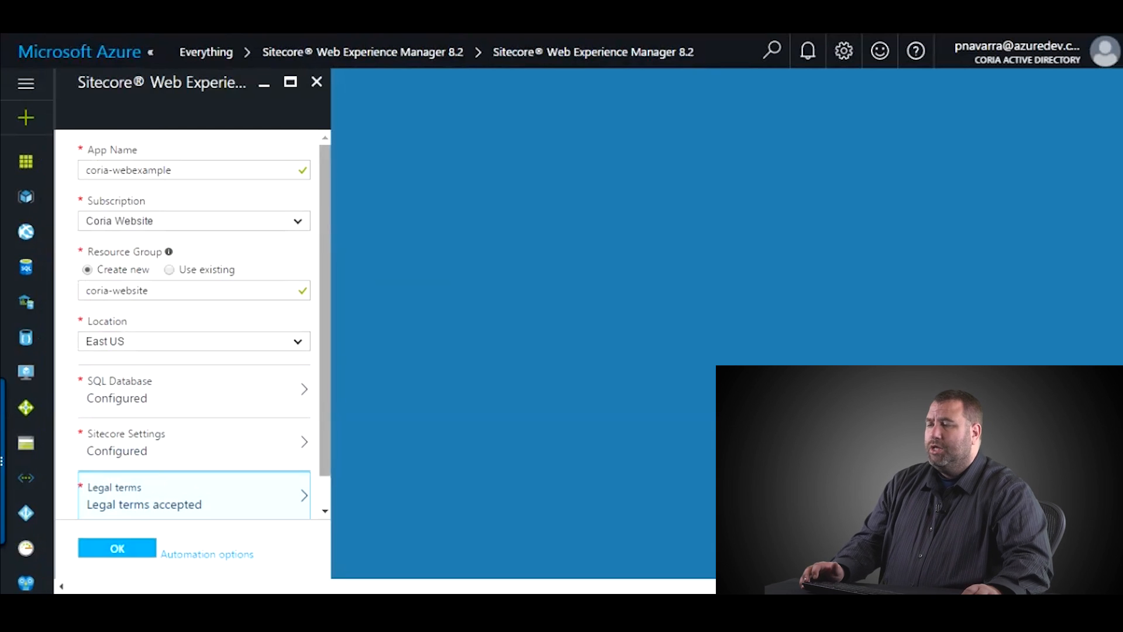
scroll(193, 415, down, 1)
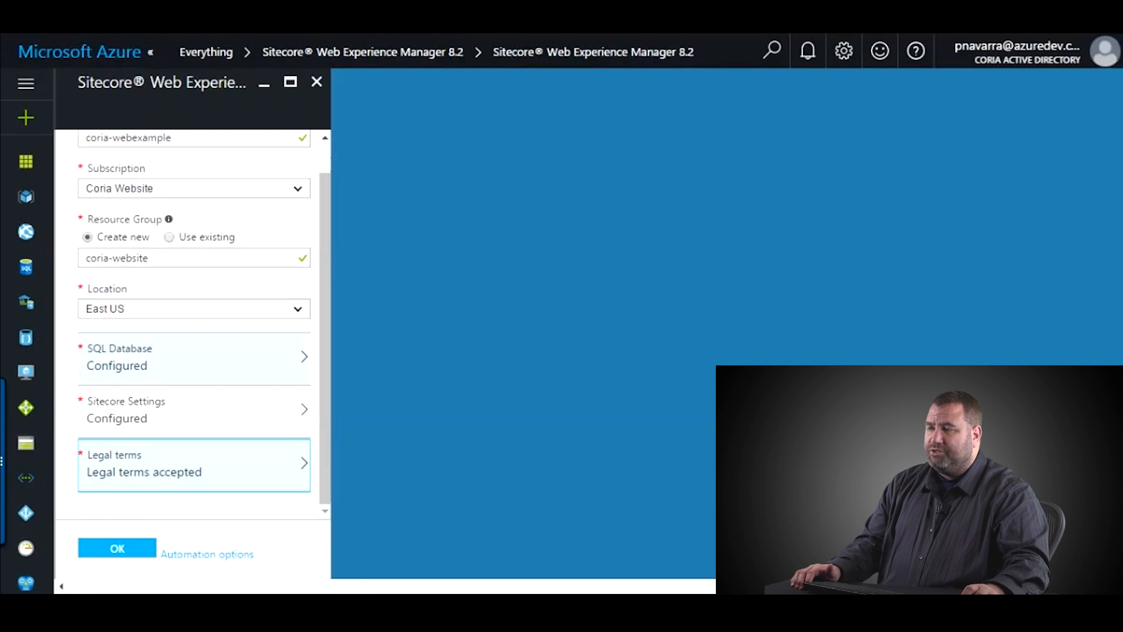
scroll(199, 319, up, 1)
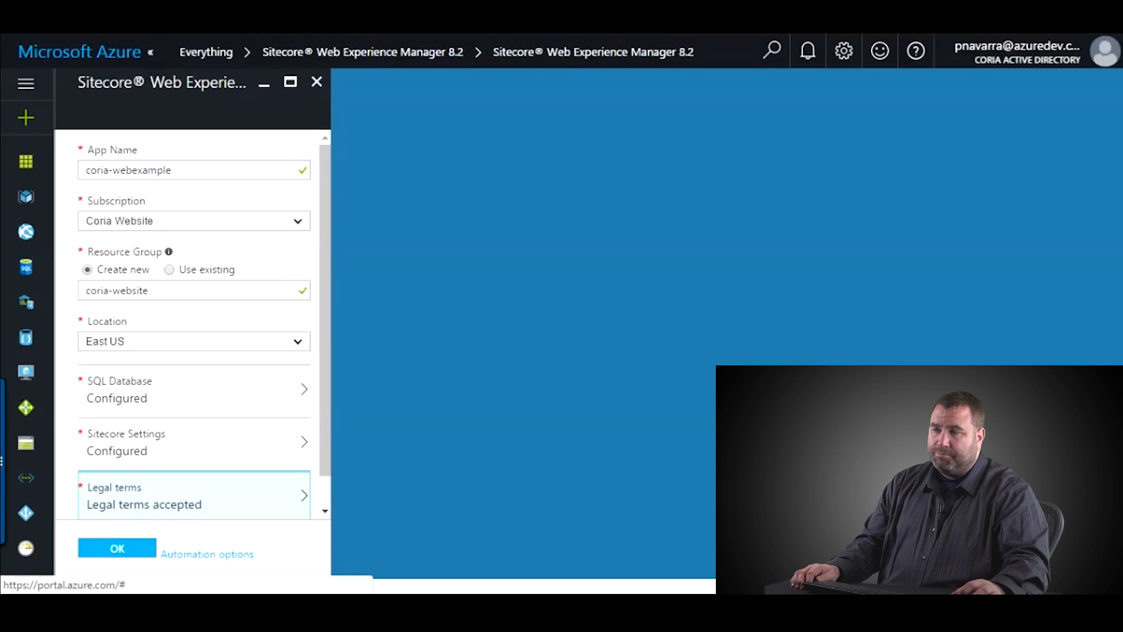
click(207, 553)
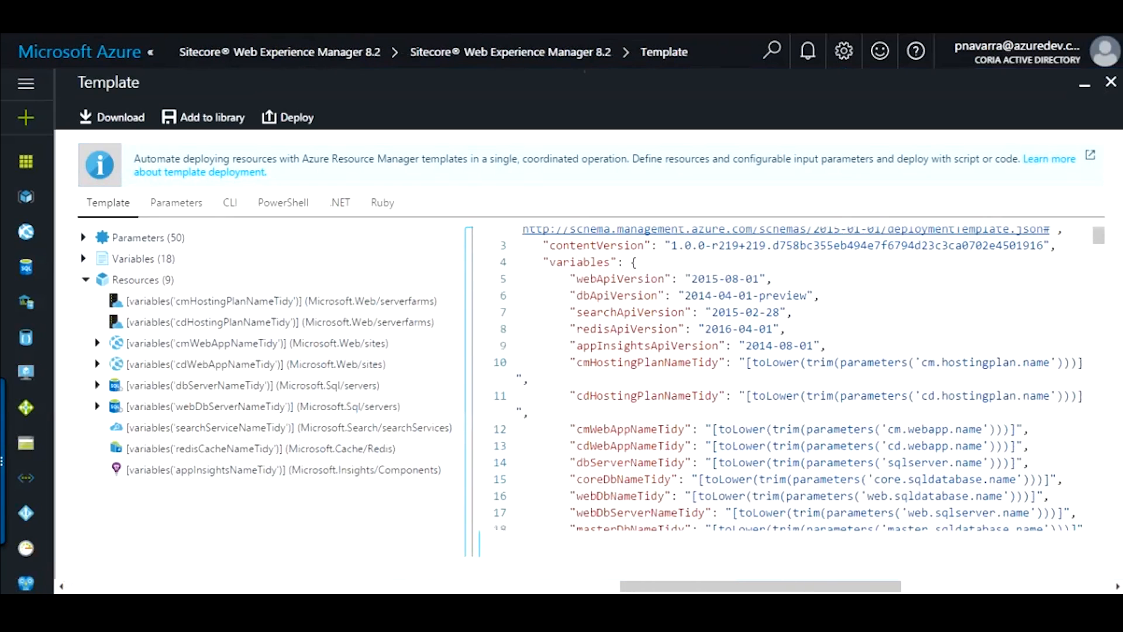
scroll(761, 377, down, 15)
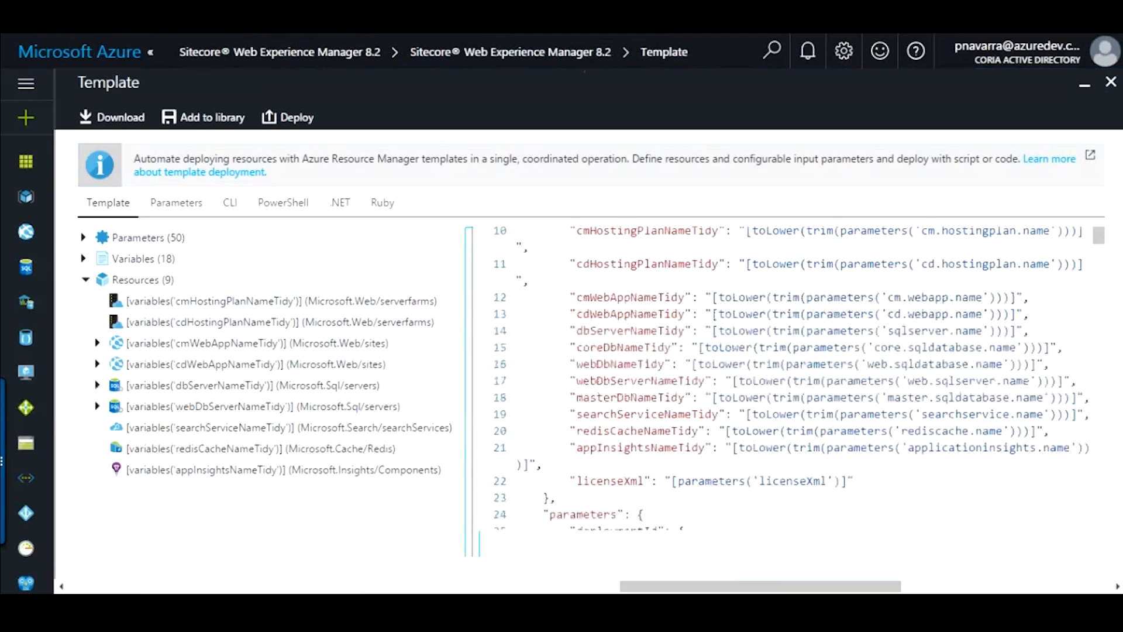
scroll(796, 378, down, 20)
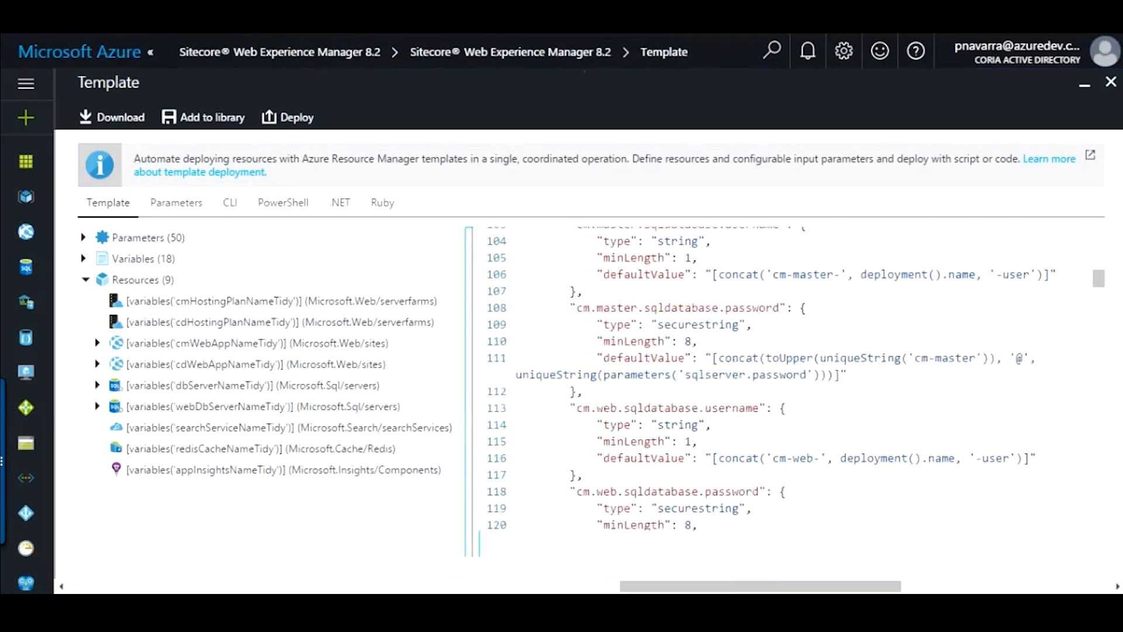
scroll(795, 377, up, 20)
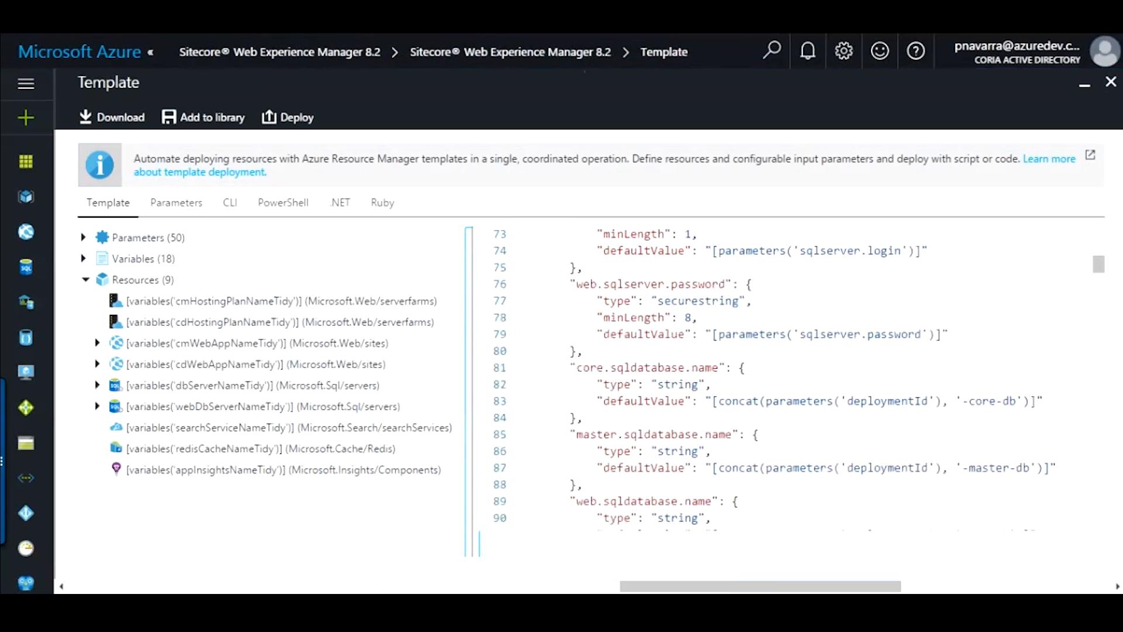
scroll(795, 378, up, 4)
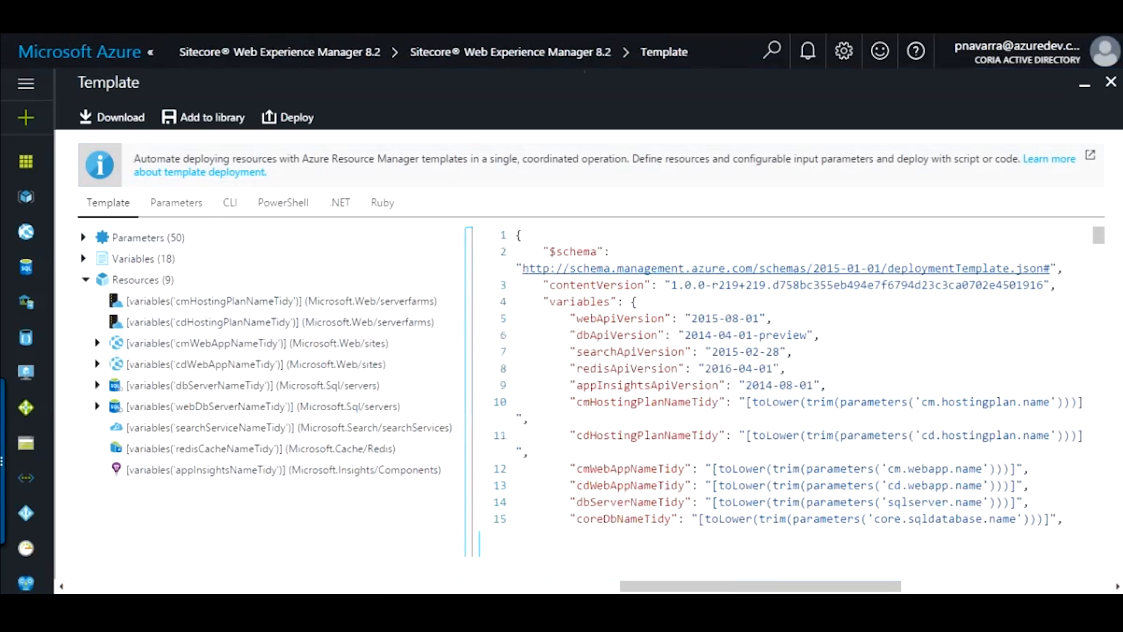
scroll(795, 377, down, 2)
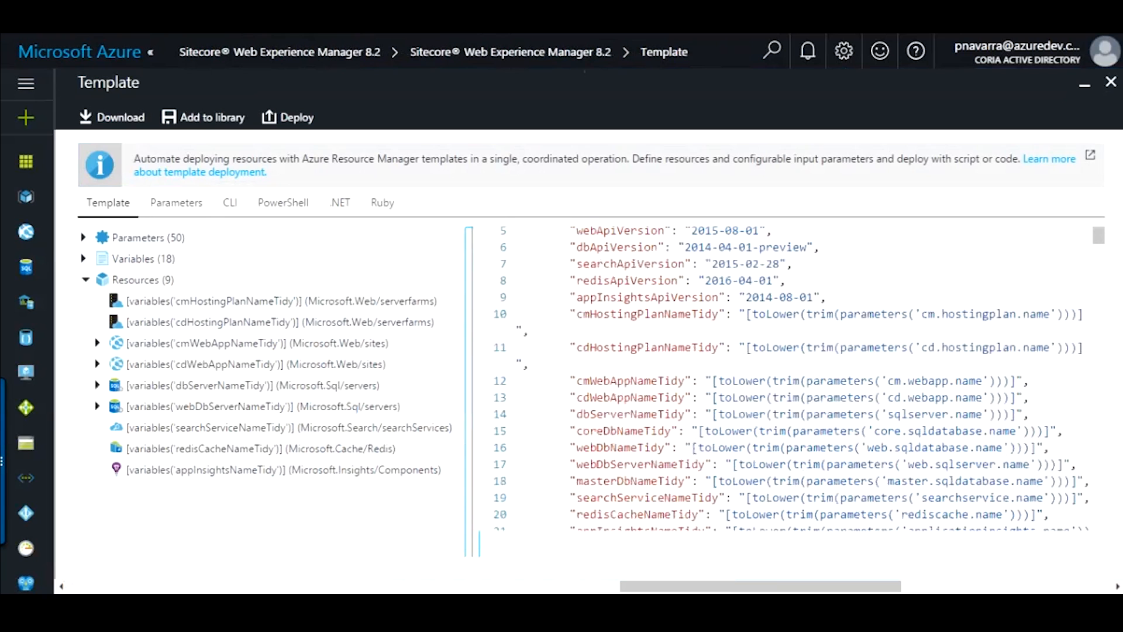
scroll(796, 377, down, 20)
scroll(795, 377, down, 5)
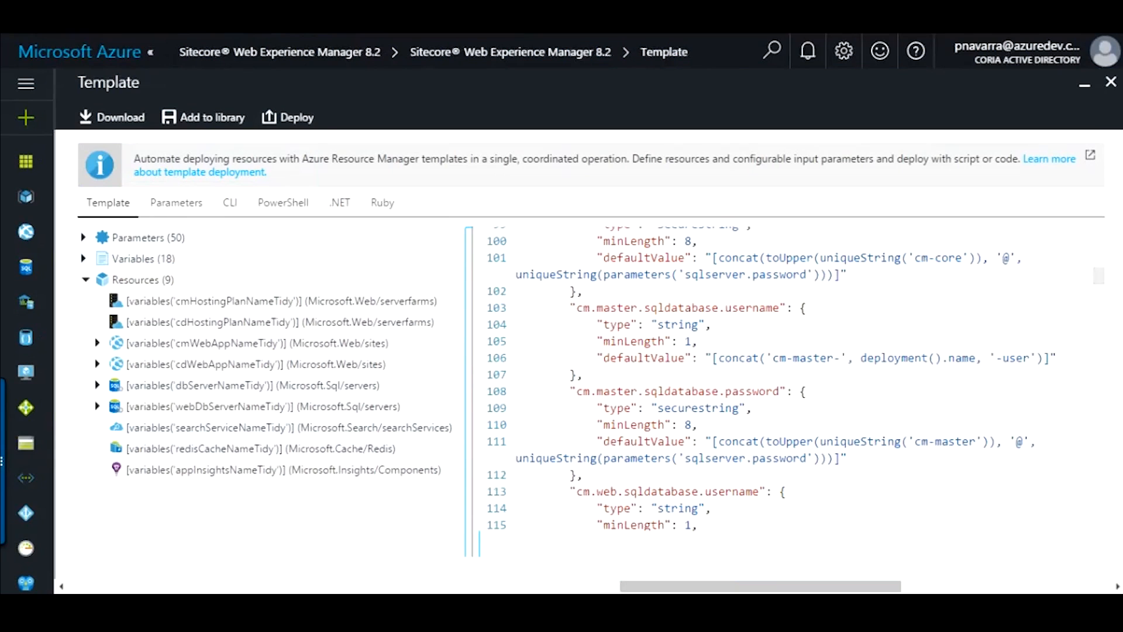
click(1110, 82)
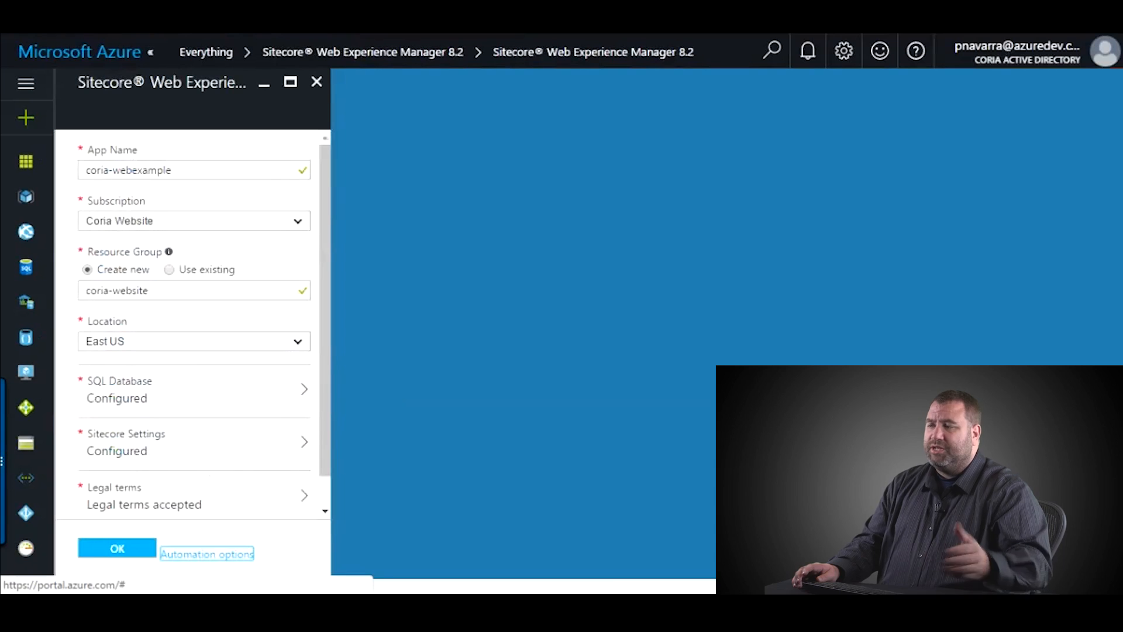
- Submit the Sitecore Web Experience Manager form to start the deployment
scroll(193, 409, down, 1)
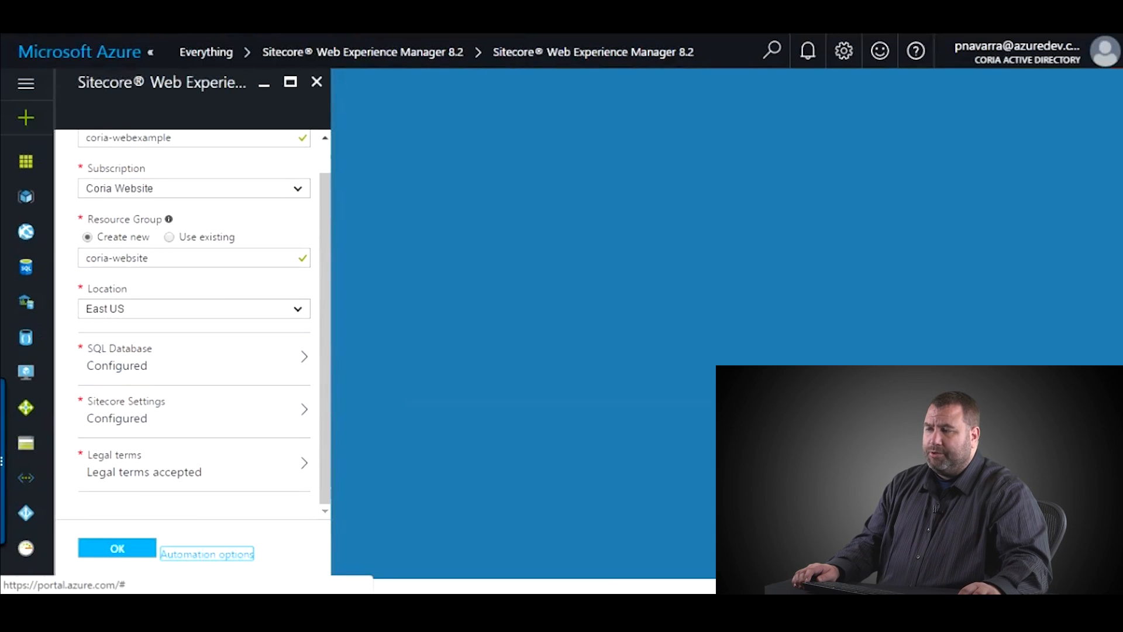
click(117, 548)
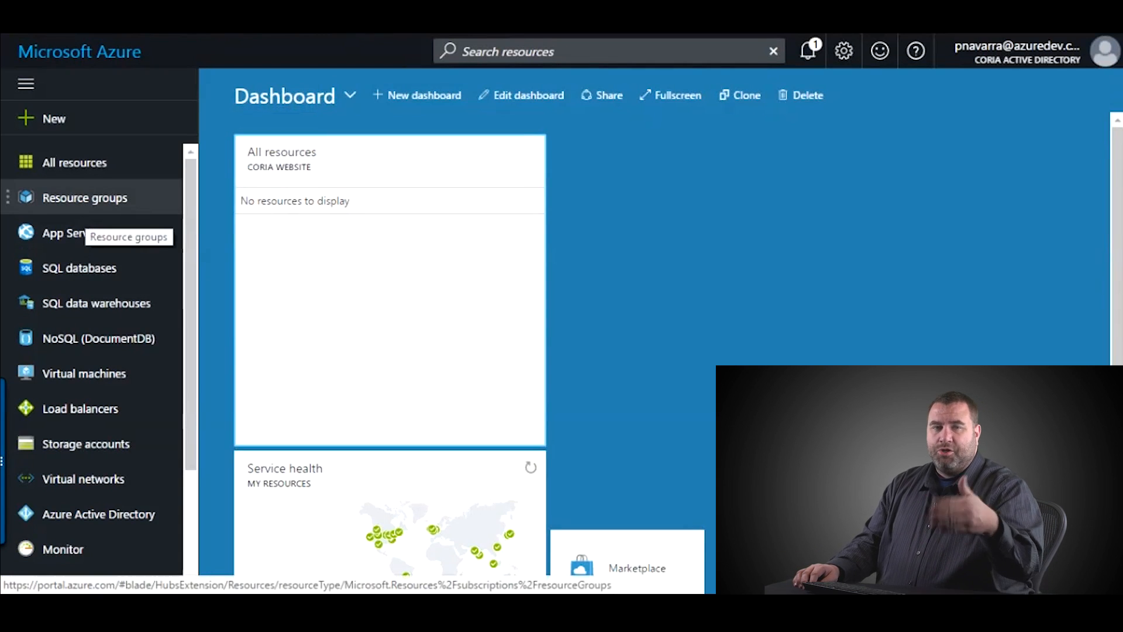
- Open the coria-website resource group and refresh it to list its seven resources
click(88, 202)
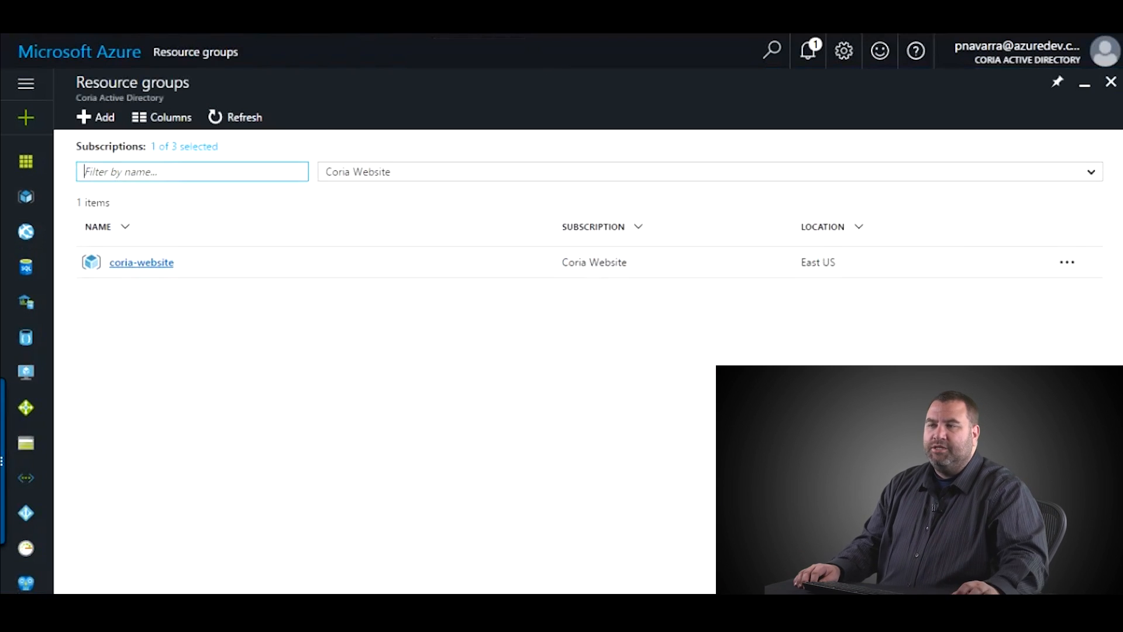
click(142, 262)
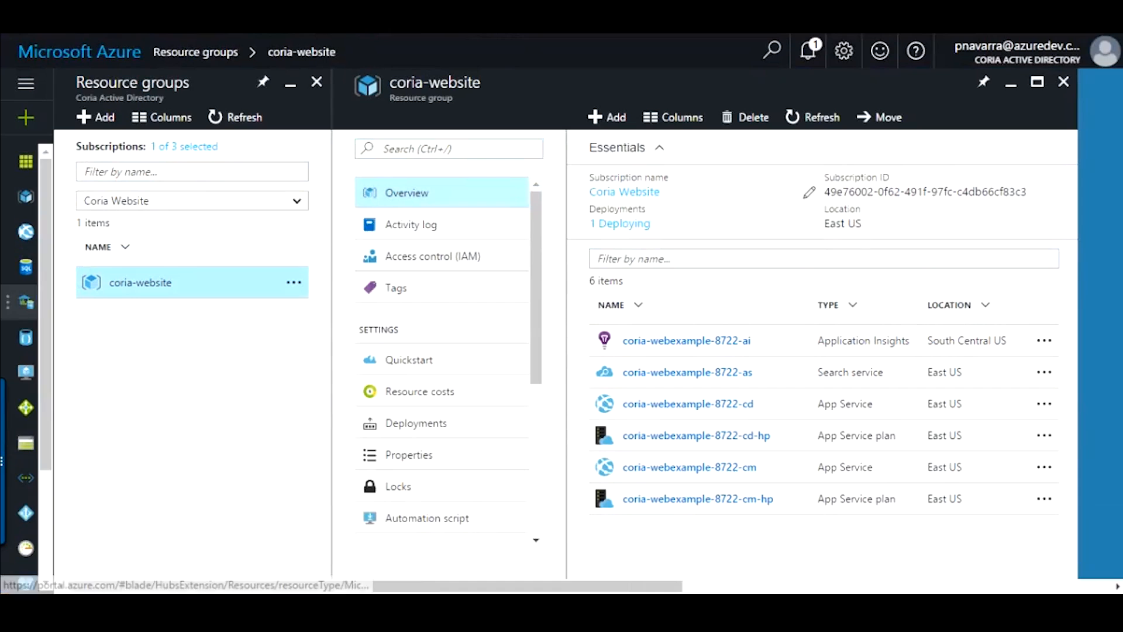
click(813, 117)
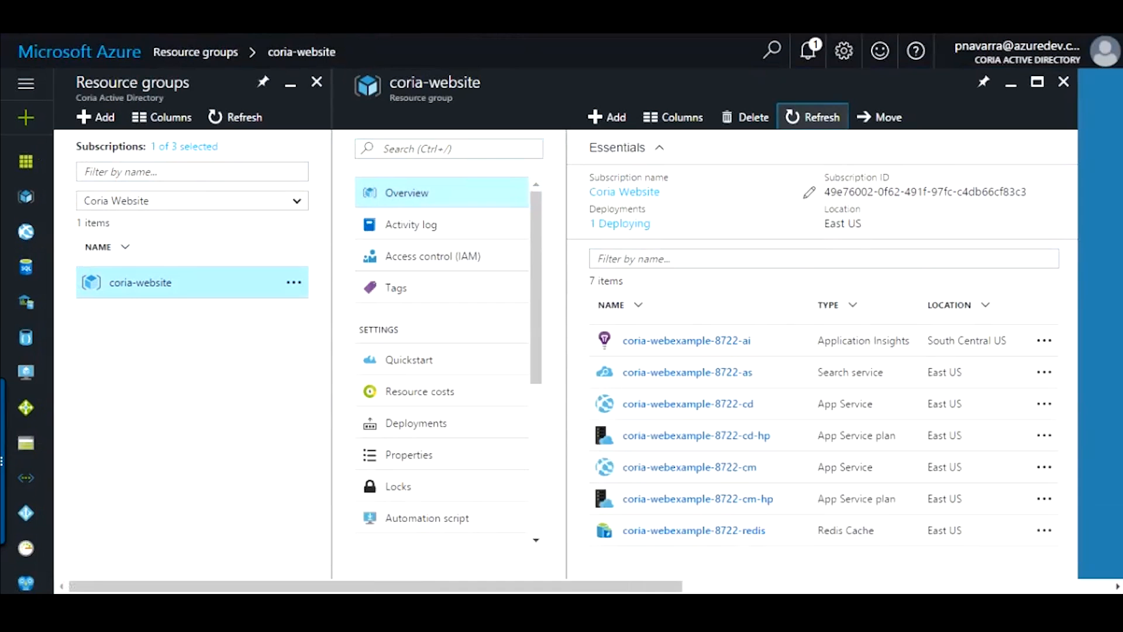
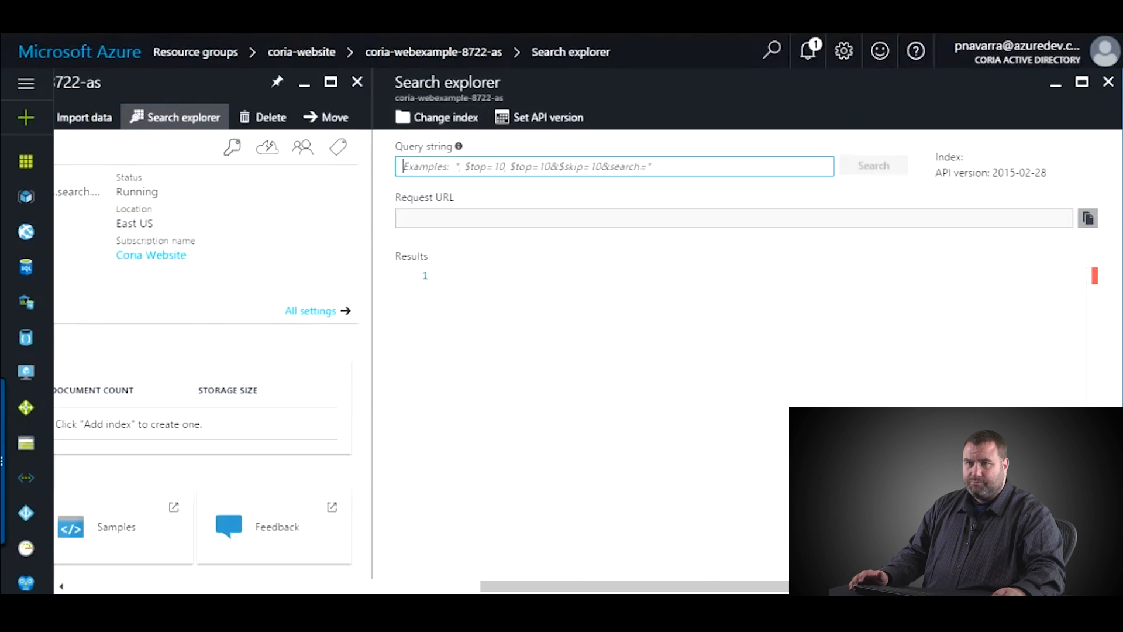
- Close the Search explorer and search service blades to get back to the coria-website resource list
click(1108, 82)
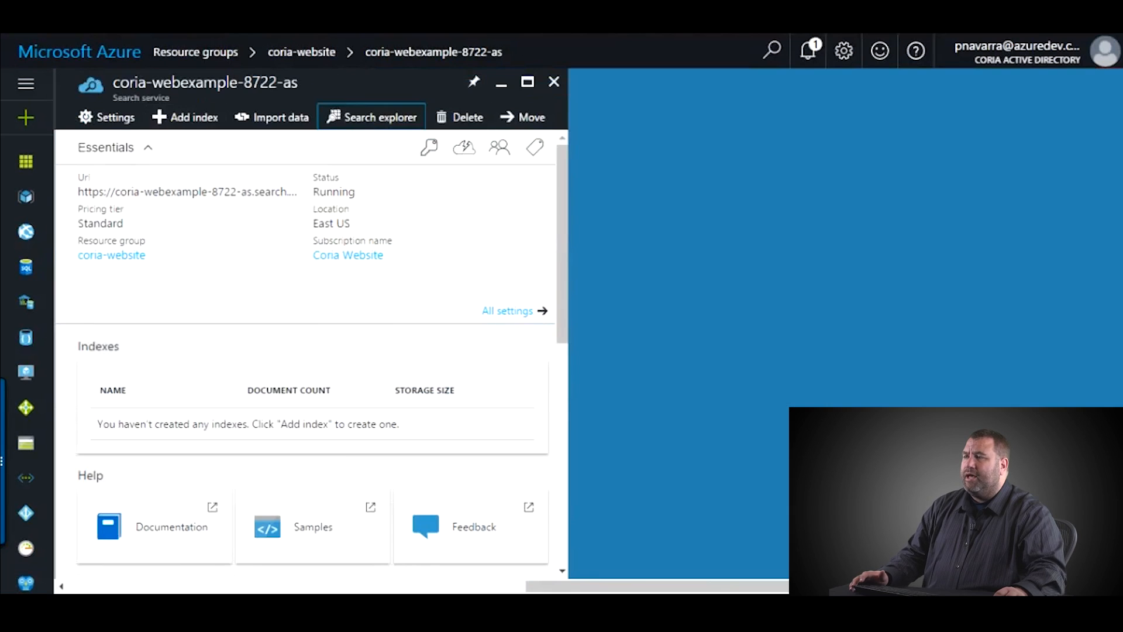
click(554, 82)
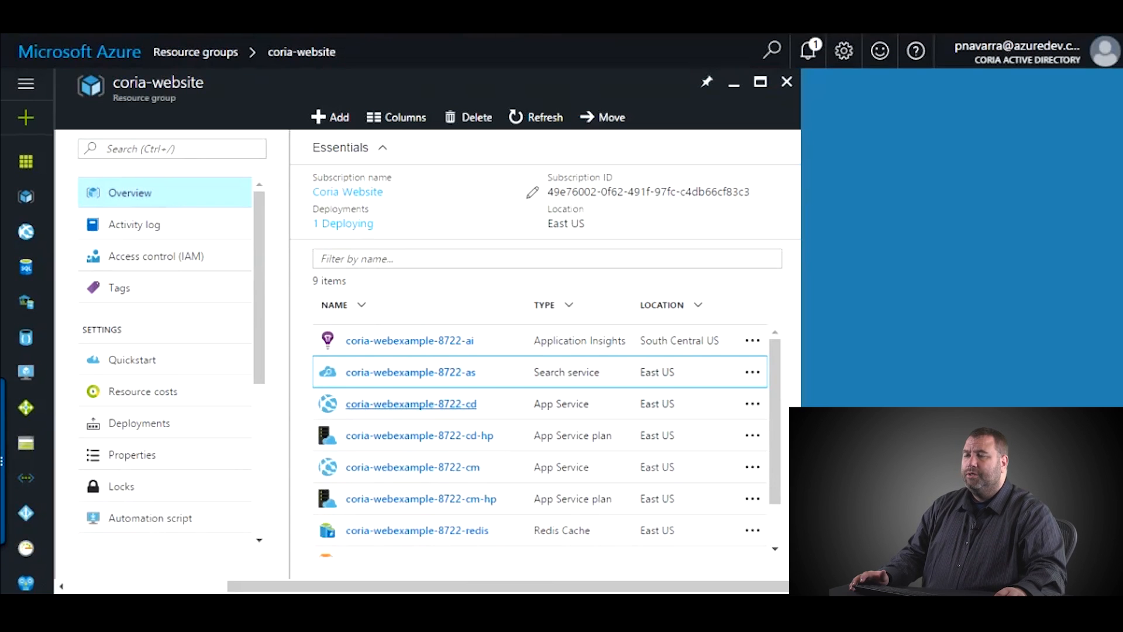
- Open the coria-webexample-8722-cd app service and check its Running status on Overview
click(411, 403)
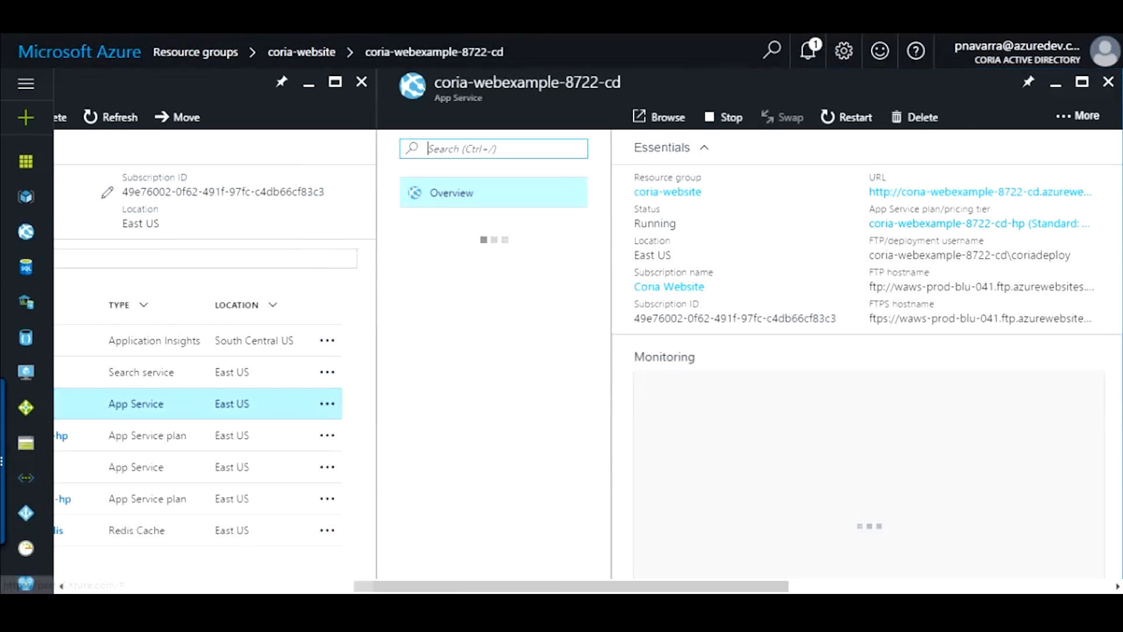
double_click(847, 221)
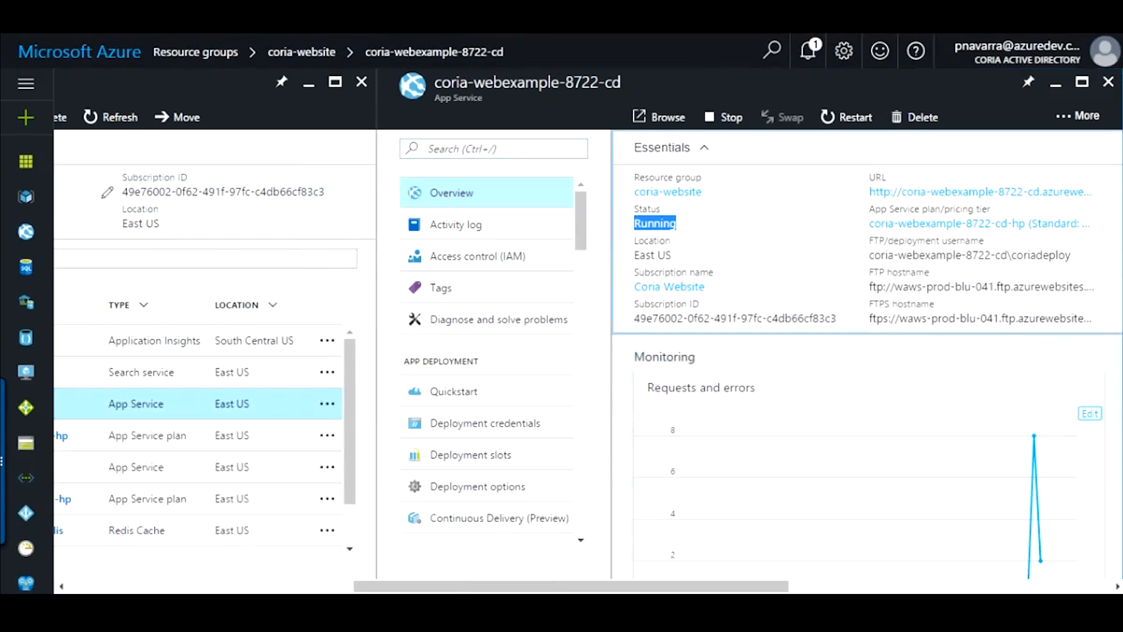
scroll(866, 351, down, 2)
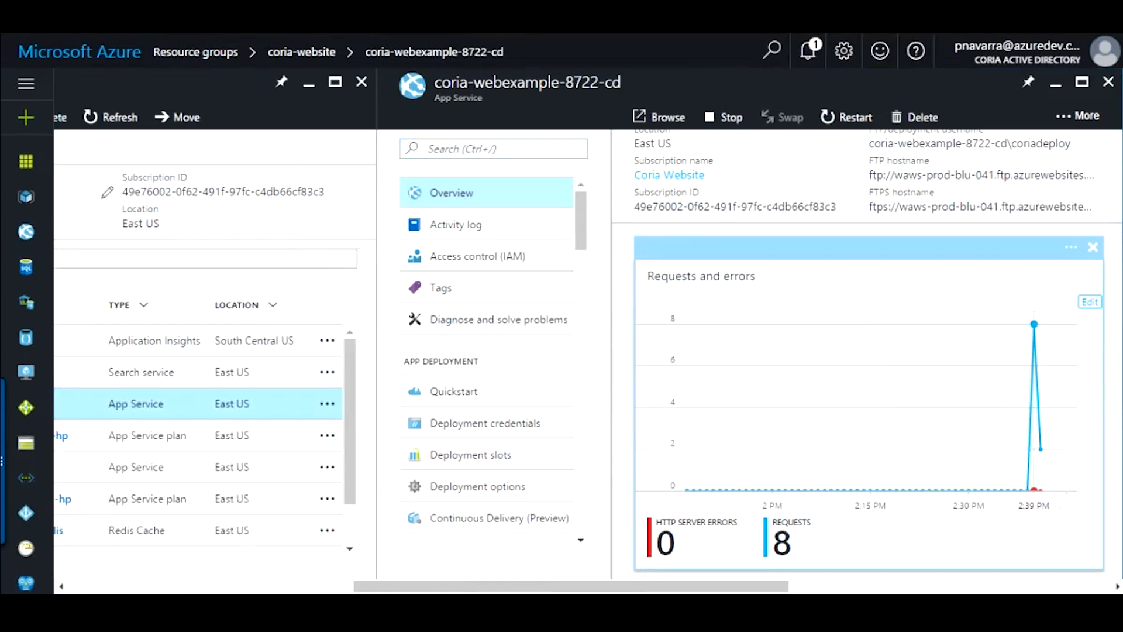
scroll(1018, 299, up, 2)
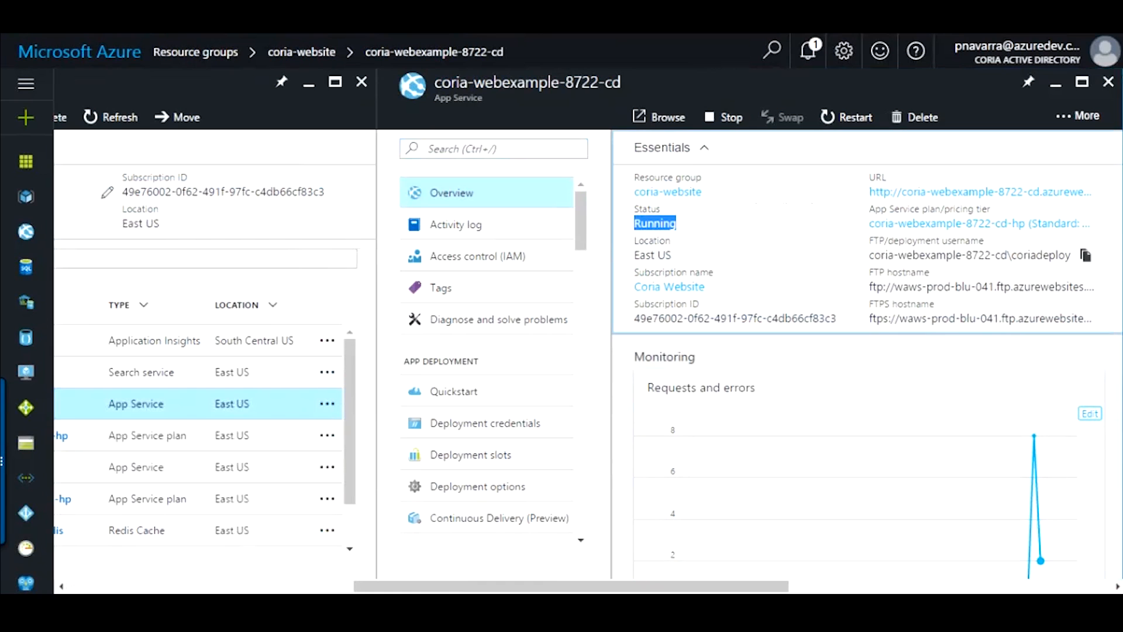
- Copy the app's FTP connection value, then show its Activity log
drag(879, 240, 979, 241)
click(979, 241)
click(1085, 286)
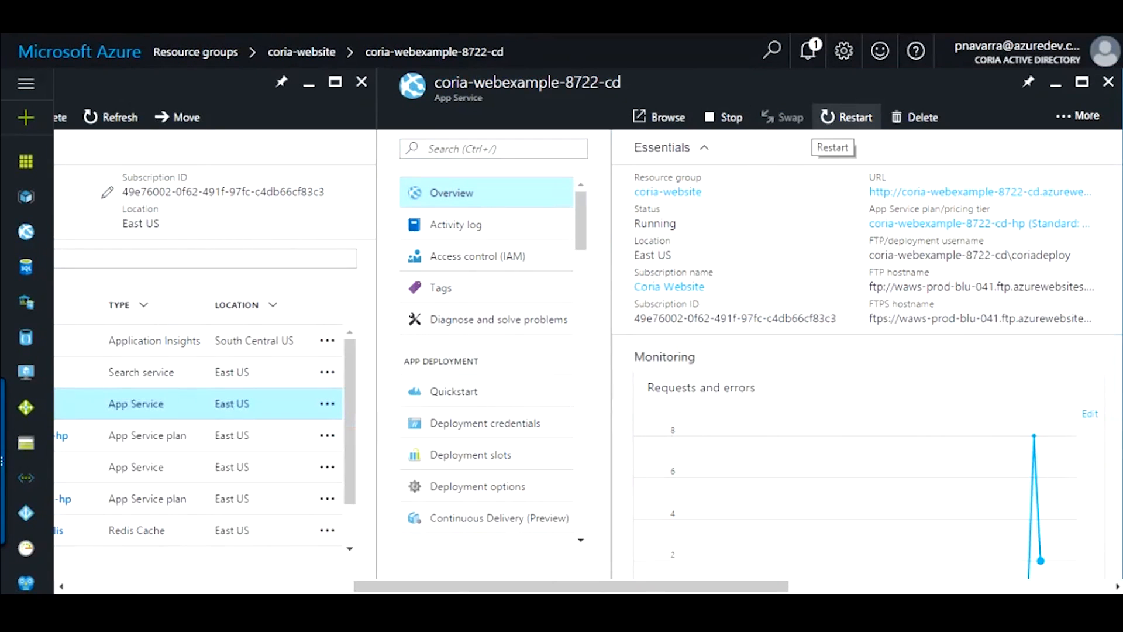
click(455, 225)
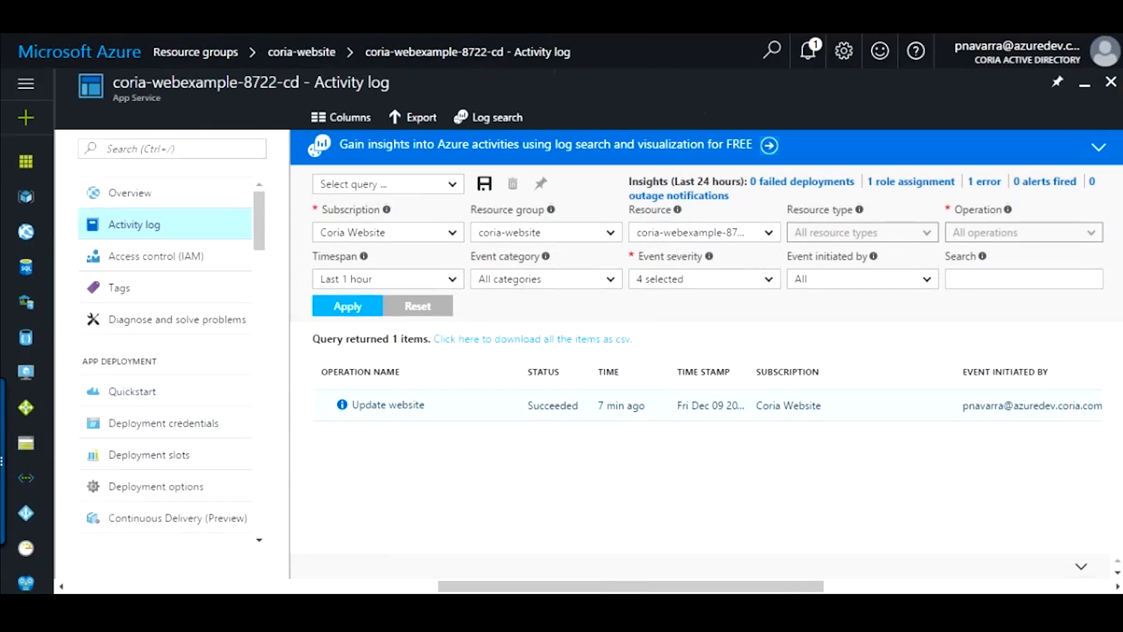
- Inspect the event details of the succeeded Update website operation
click(544, 405)
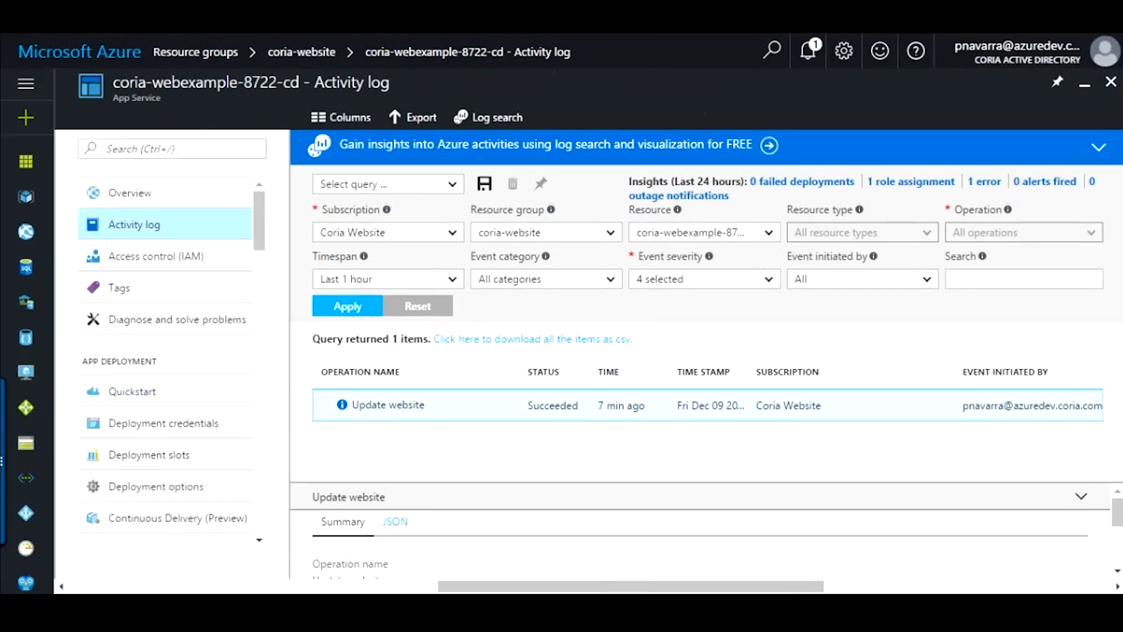
scroll(702, 527, down, 5)
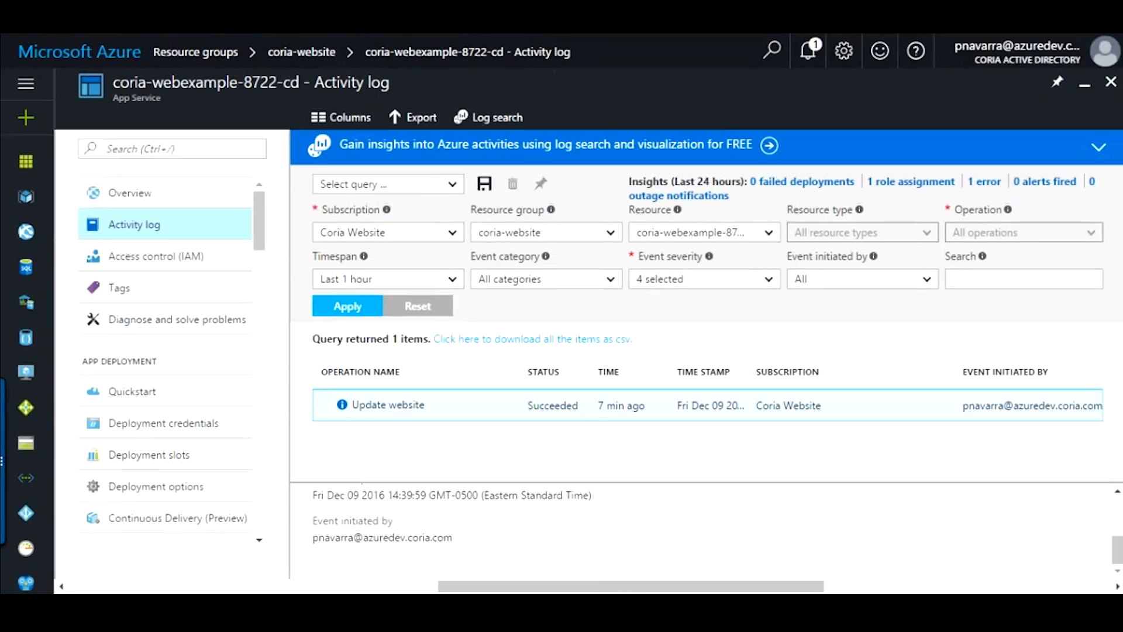
click(706, 483)
scroll(702, 529, up, 3)
scroll(702, 529, down, 2)
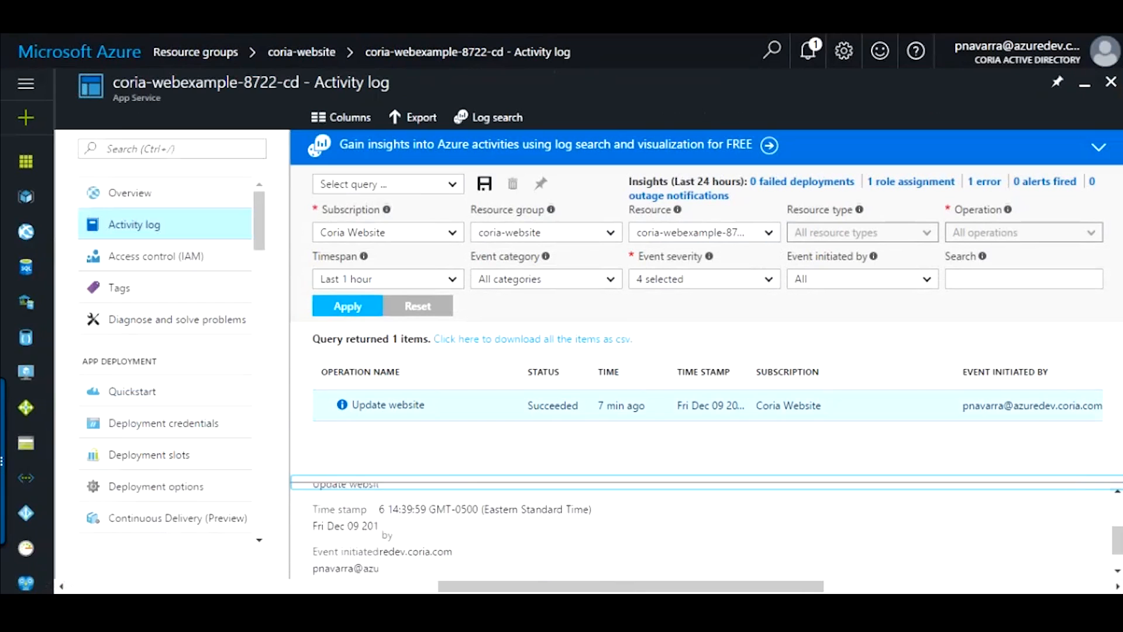
drag(353, 537, 370, 537)
click(370, 537)
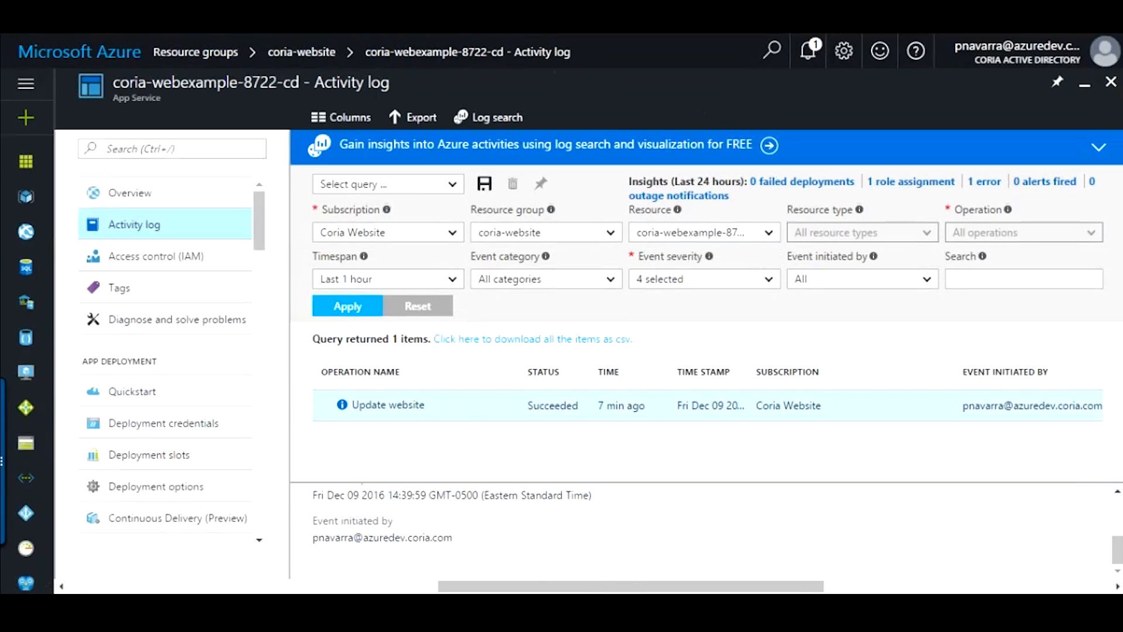
- Filter to the last 24 hours' errors and open the failed Update SQL server entry
scroll(702, 530, up, 5)
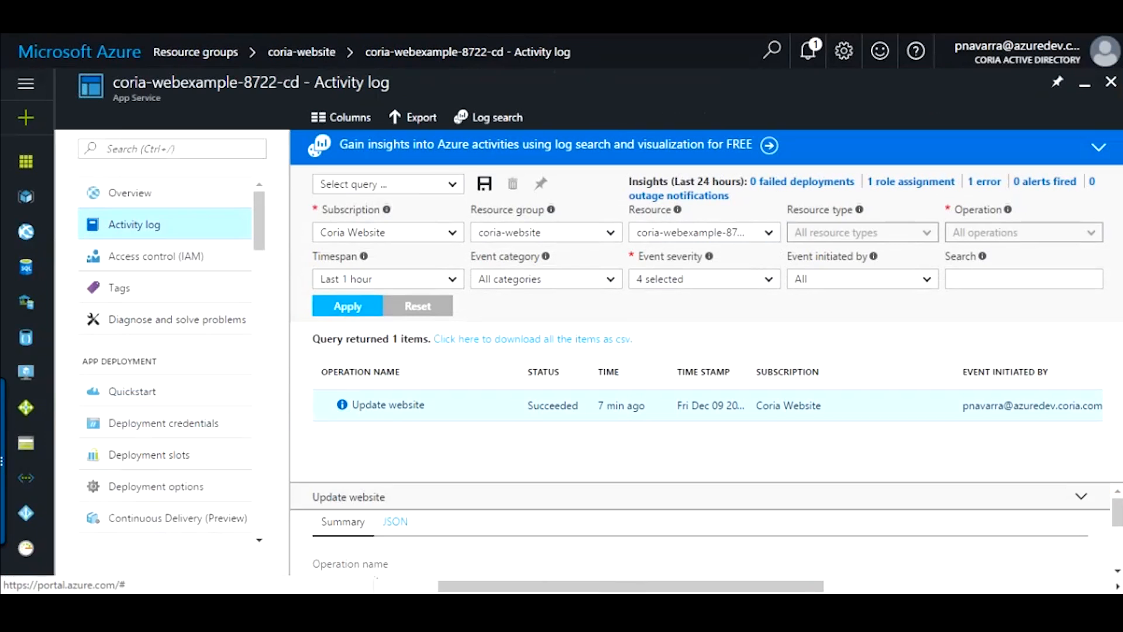
click(985, 182)
click(395, 405)
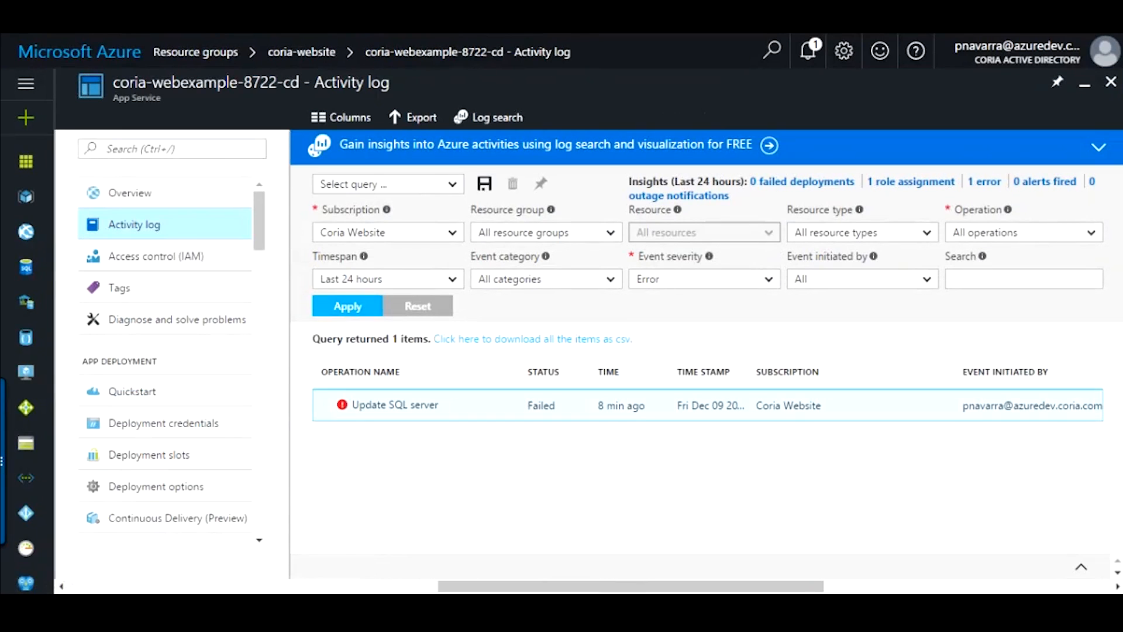
- Read the Update SQL server error message advising wait-and-retry, then return to the app's Overview
scroll(702, 526, down, 5)
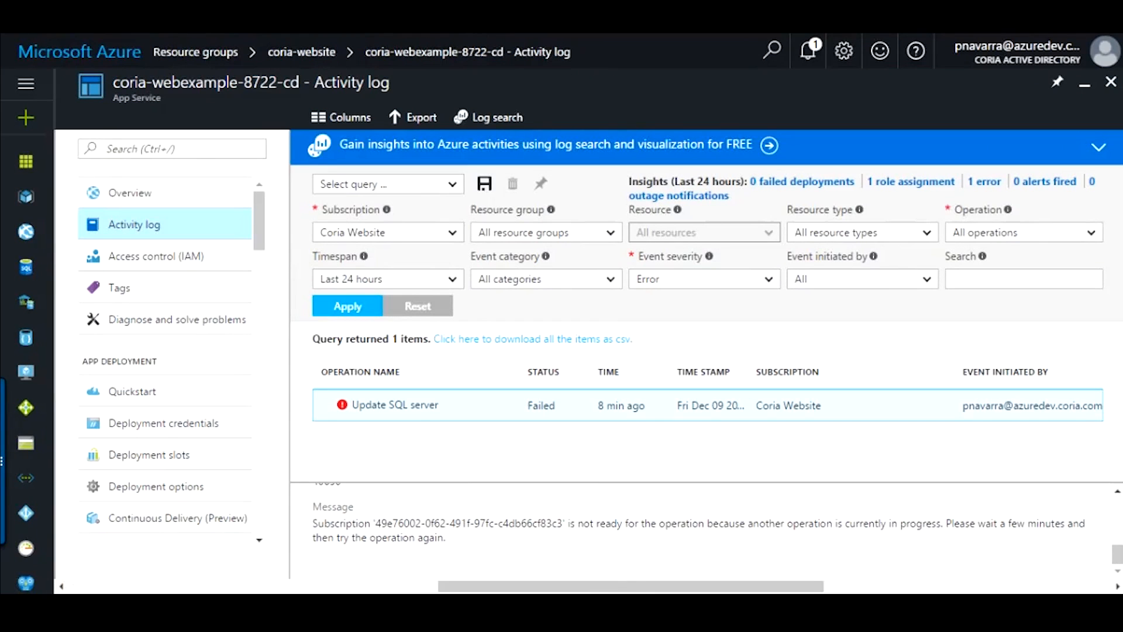
drag(943, 524, 1018, 524)
click(1018, 523)
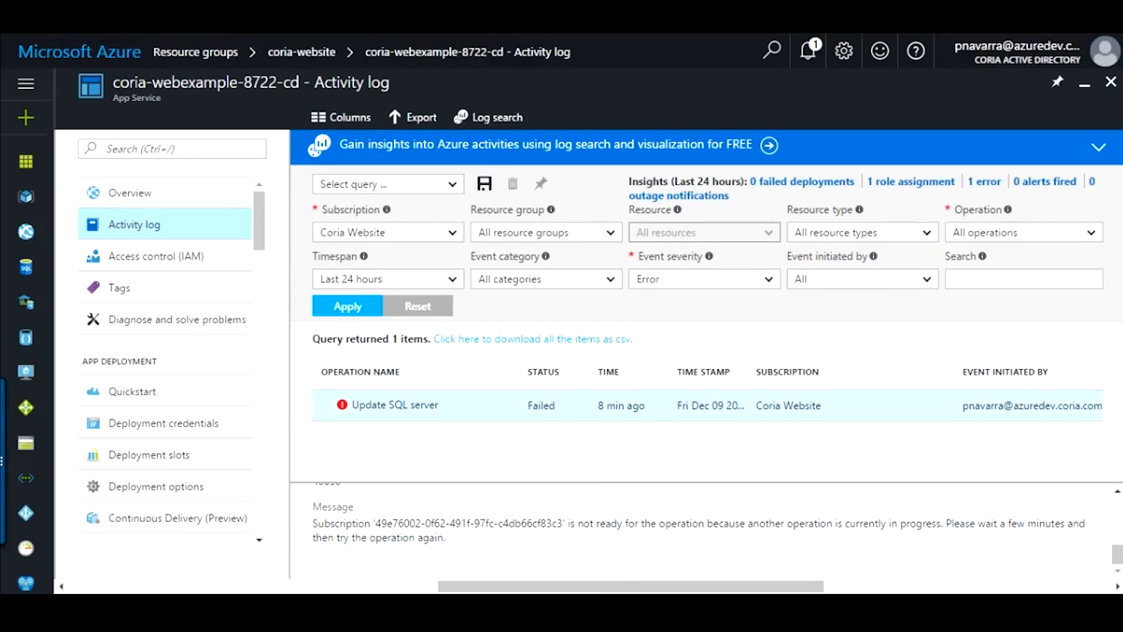
drag(446, 537, 386, 524)
click(386, 524)
drag(328, 538, 410, 524)
scroll(702, 527, up, 5)
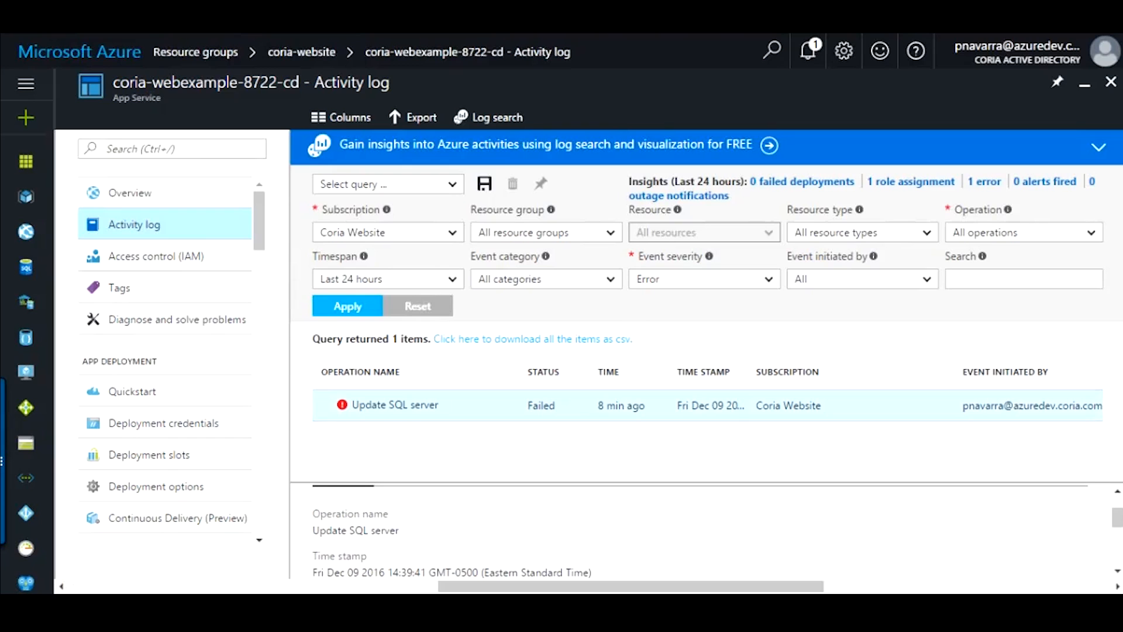
click(130, 193)
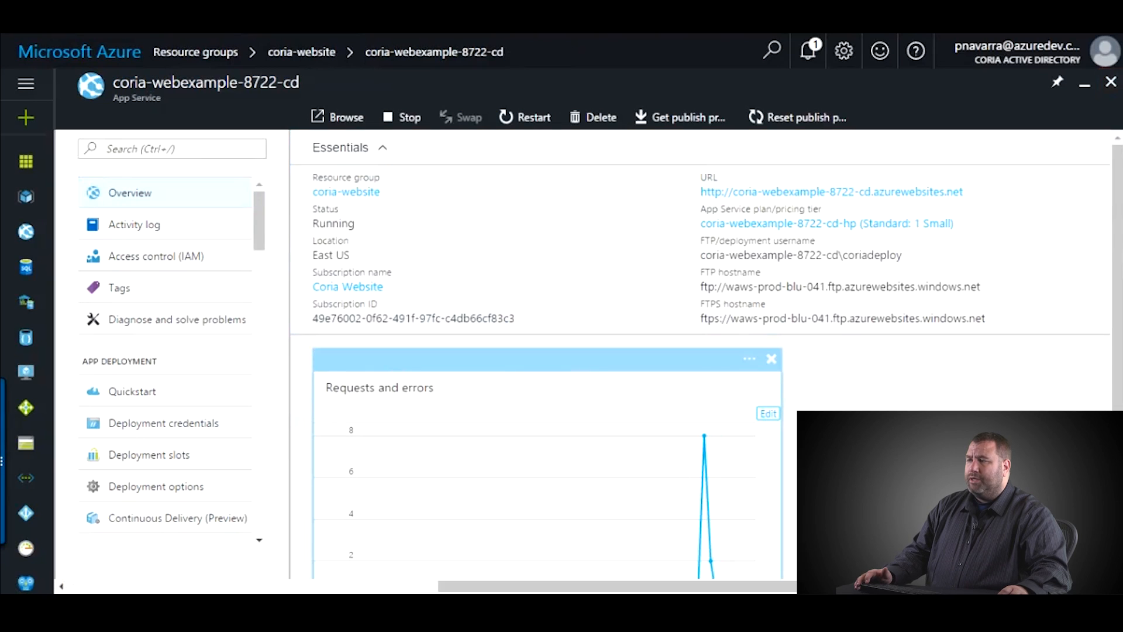
- Show the app's Diagnose and solve problems page
scroll(546, 409, down, 2)
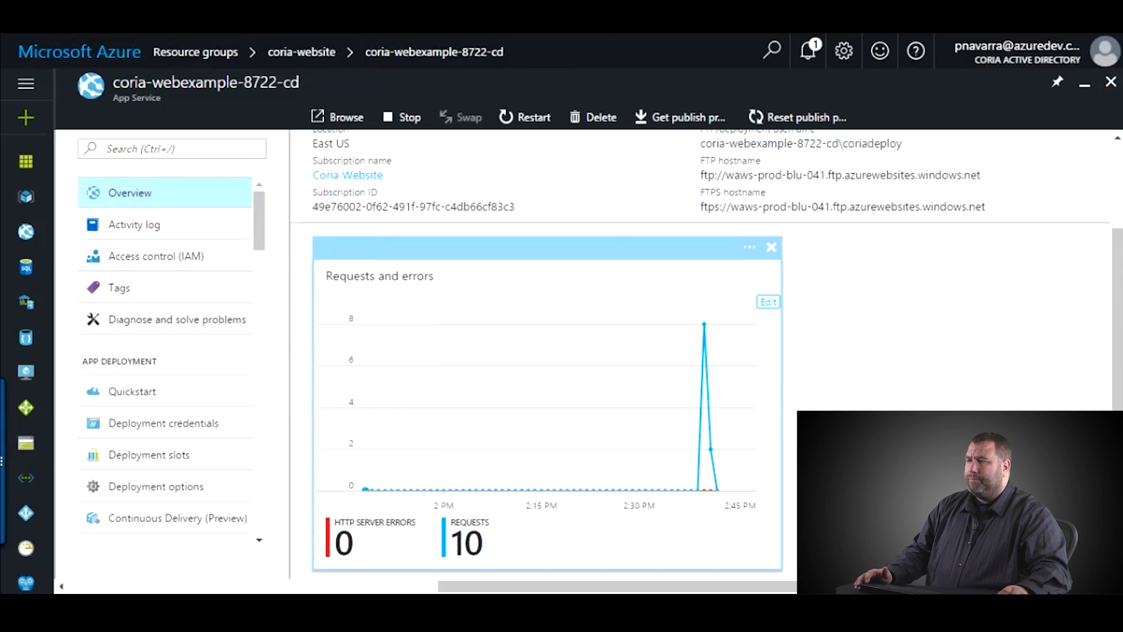
scroll(164, 350, down, 2)
scroll(164, 351, up, 2)
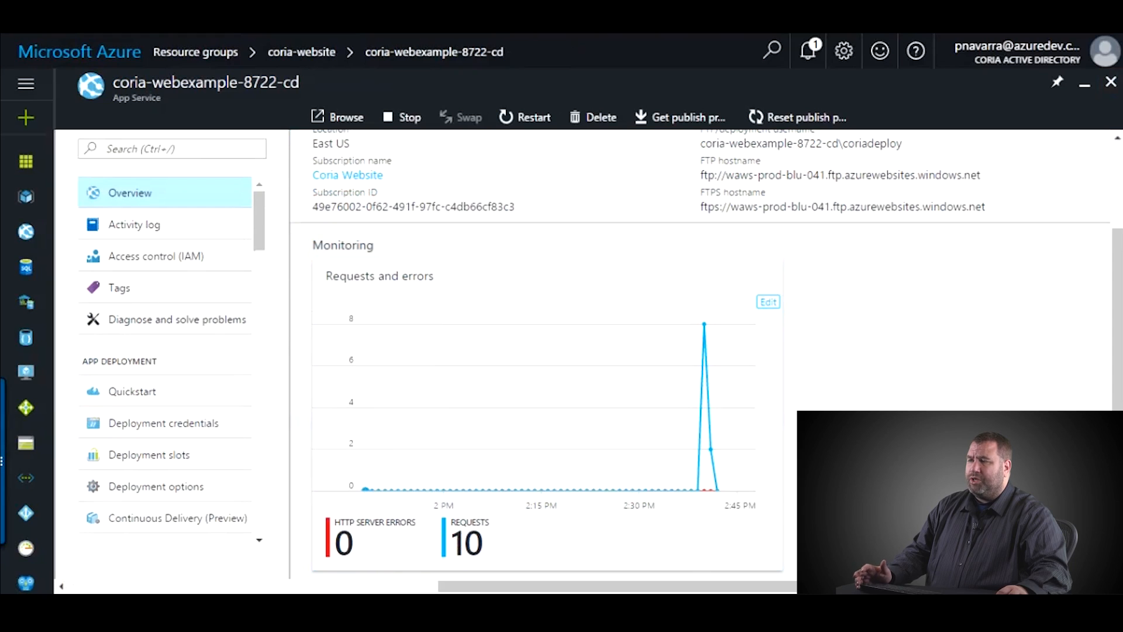
click(176, 319)
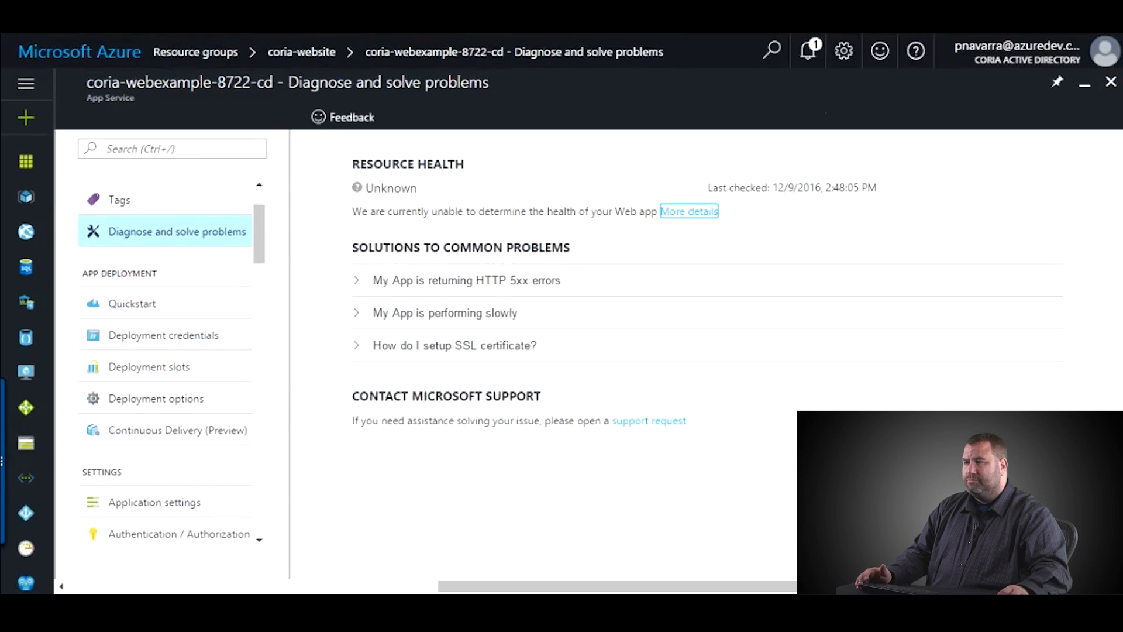
- Show the app's Deployment slots page with its empty slots table
scroll(165, 362, down, 2)
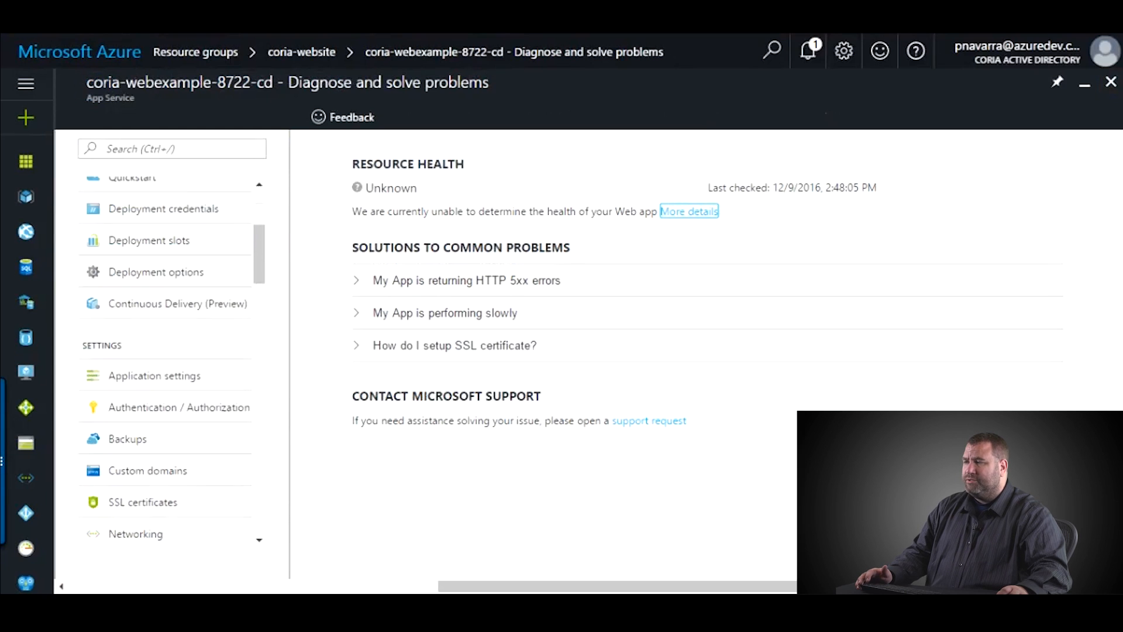
scroll(165, 363, up, 1)
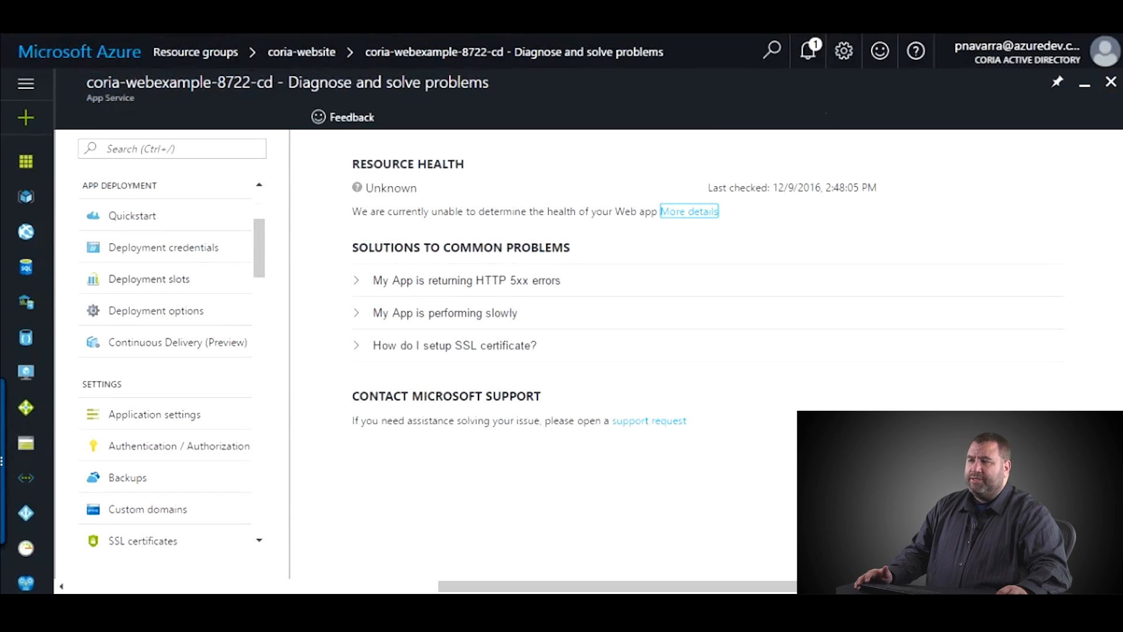
click(149, 279)
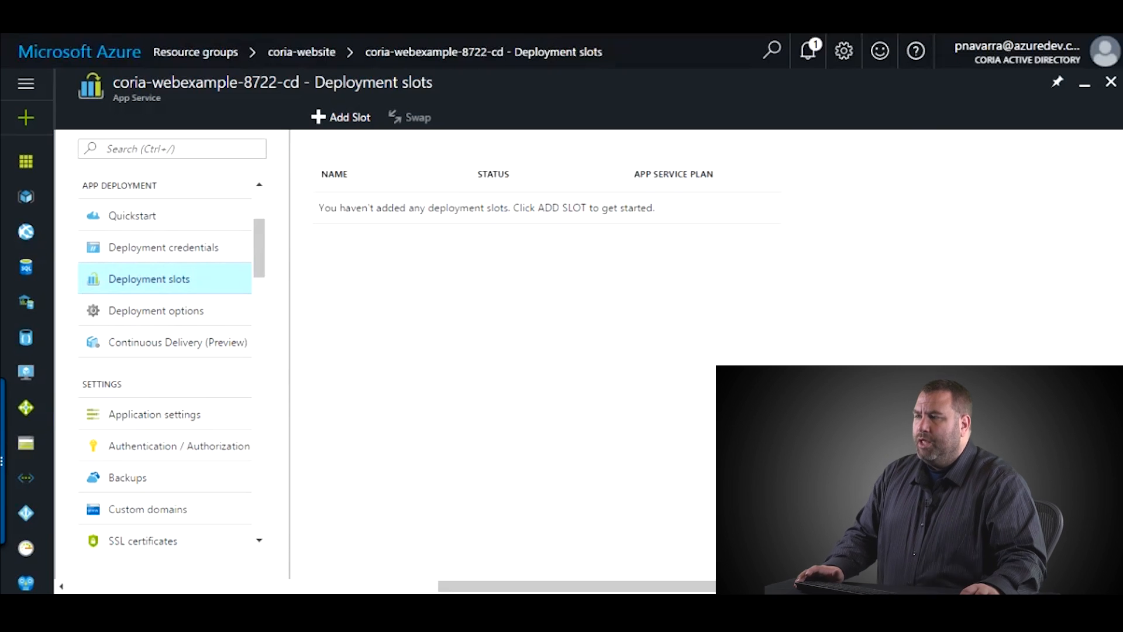
- Open the deployment options settings, then close them discarding unsaved edits
click(156, 311)
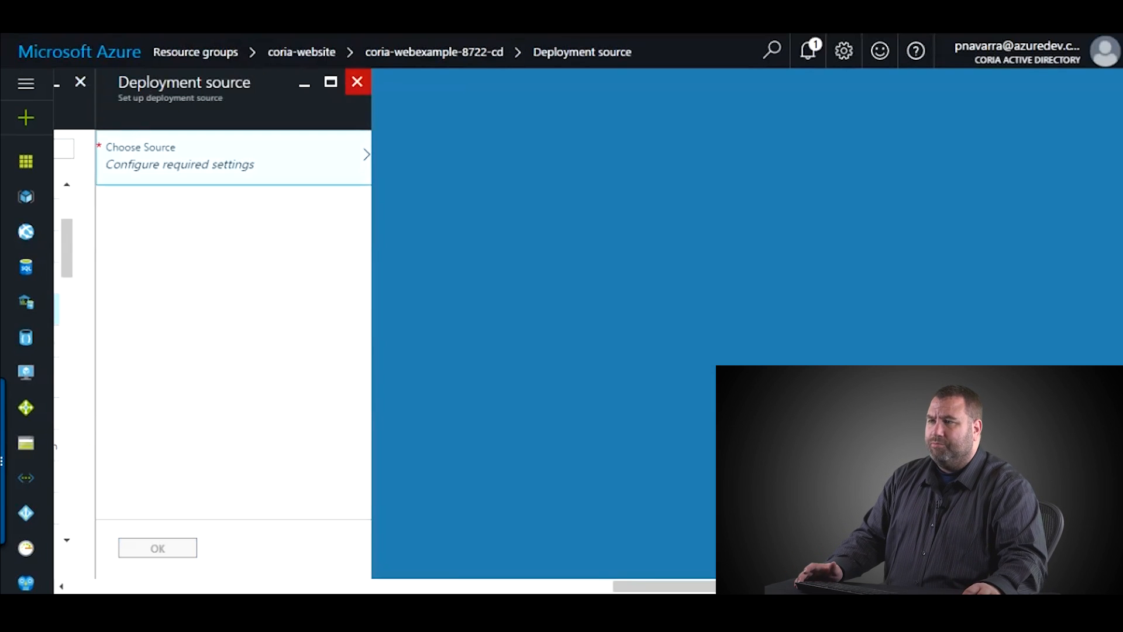
click(357, 82)
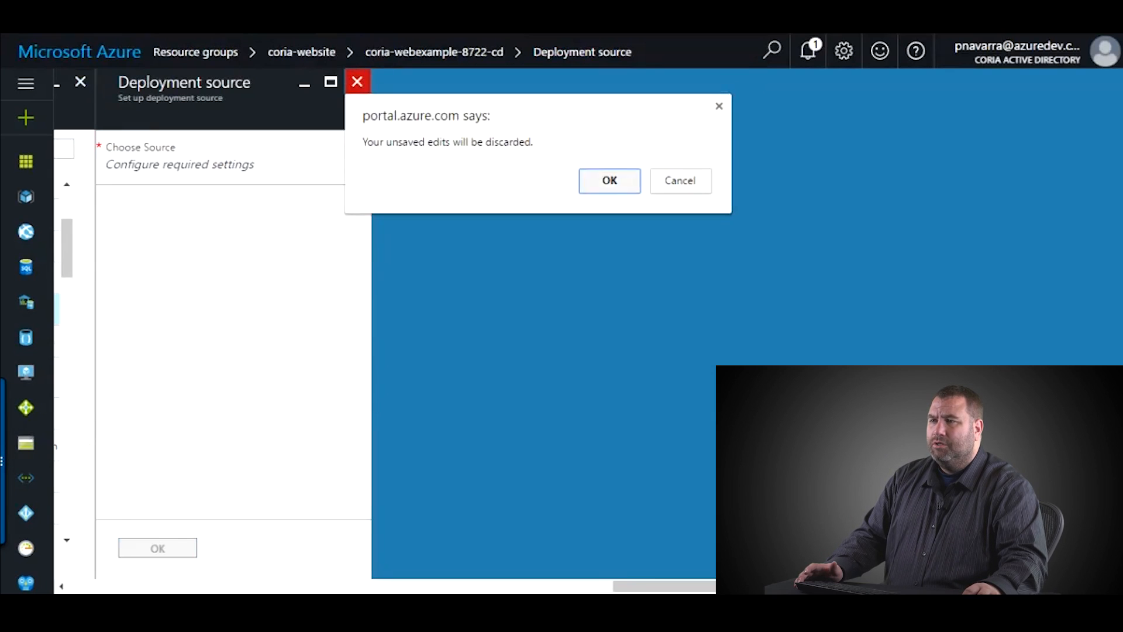
key(Return)
- Open the Continuous Delivery (Preview) page, then close it
key(Tab)
key(Return)
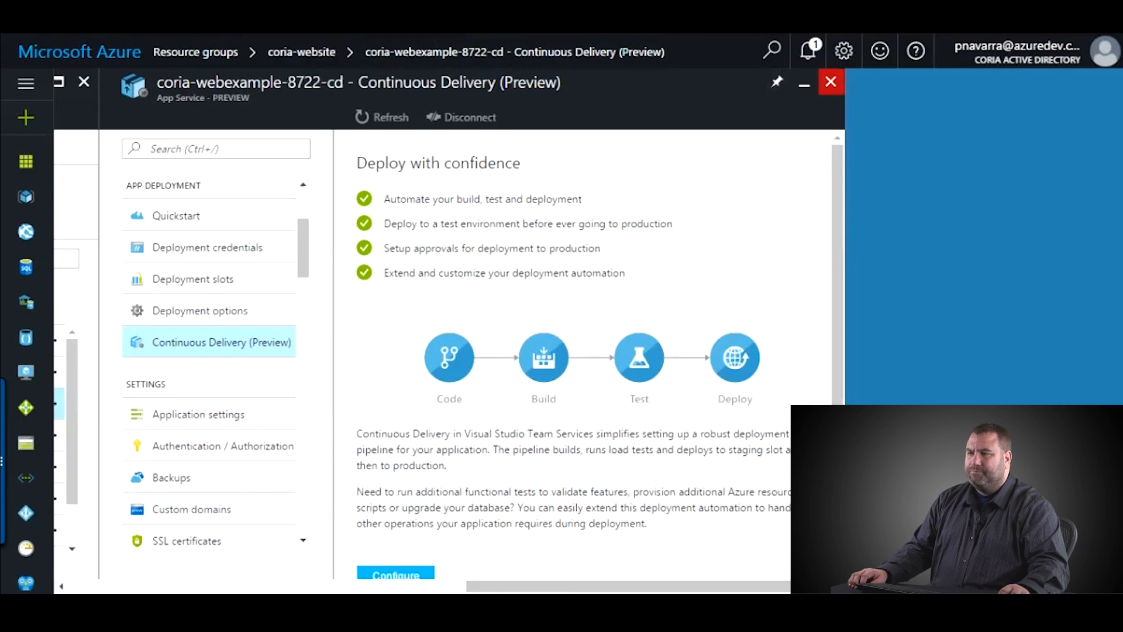
click(830, 82)
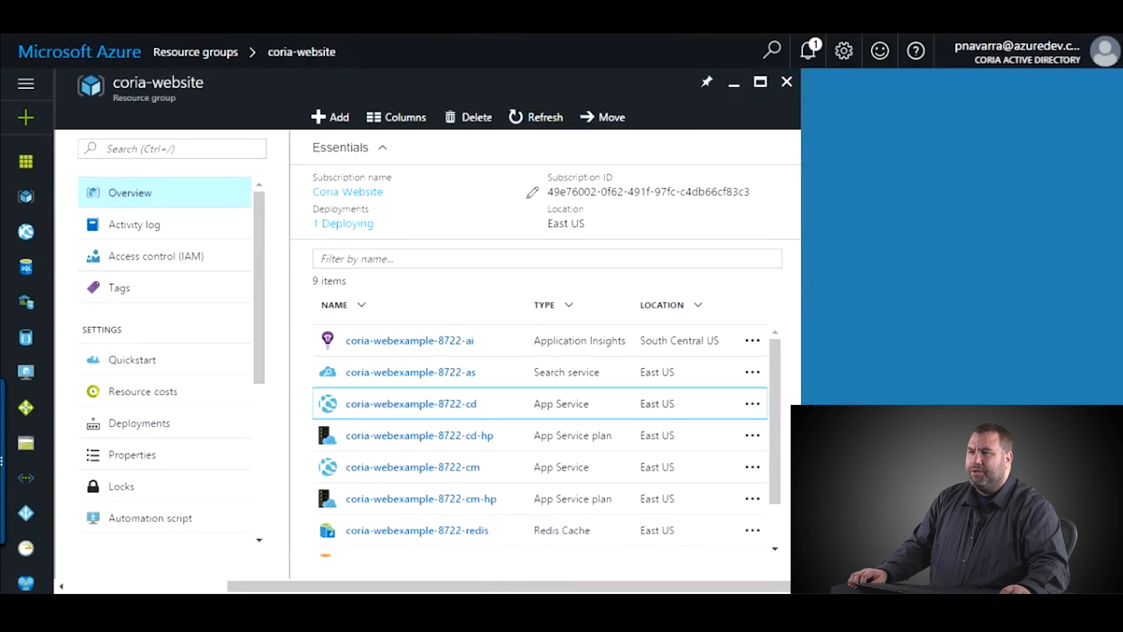
- Refresh the coria-website resource group to list the web-sql server and web-db database
click(536, 117)
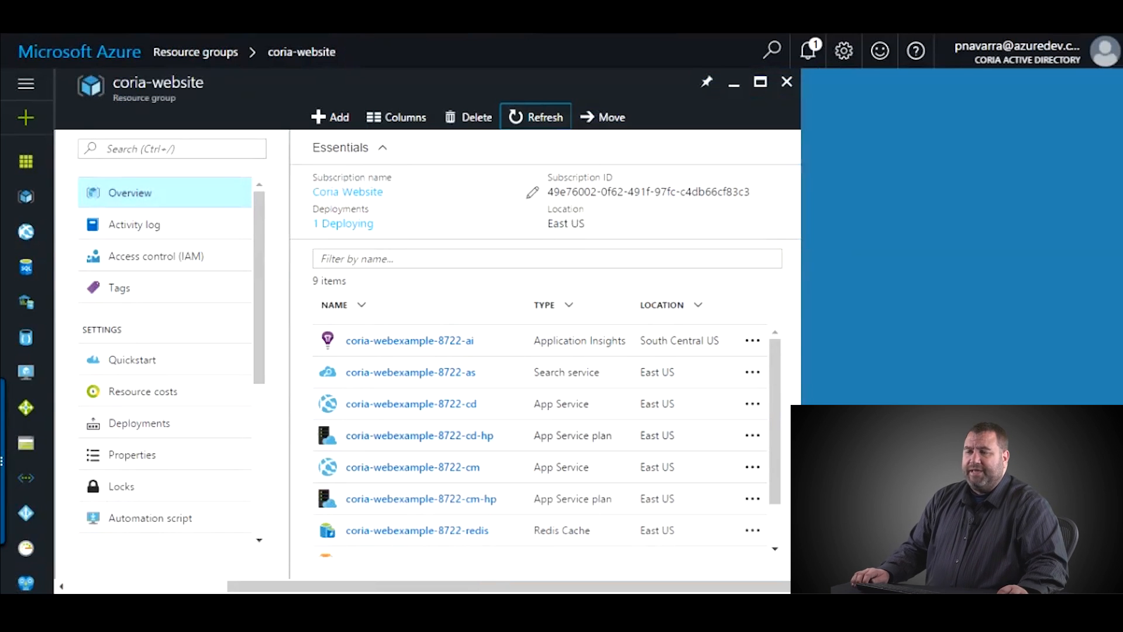
scroll(420, 409, down, 1)
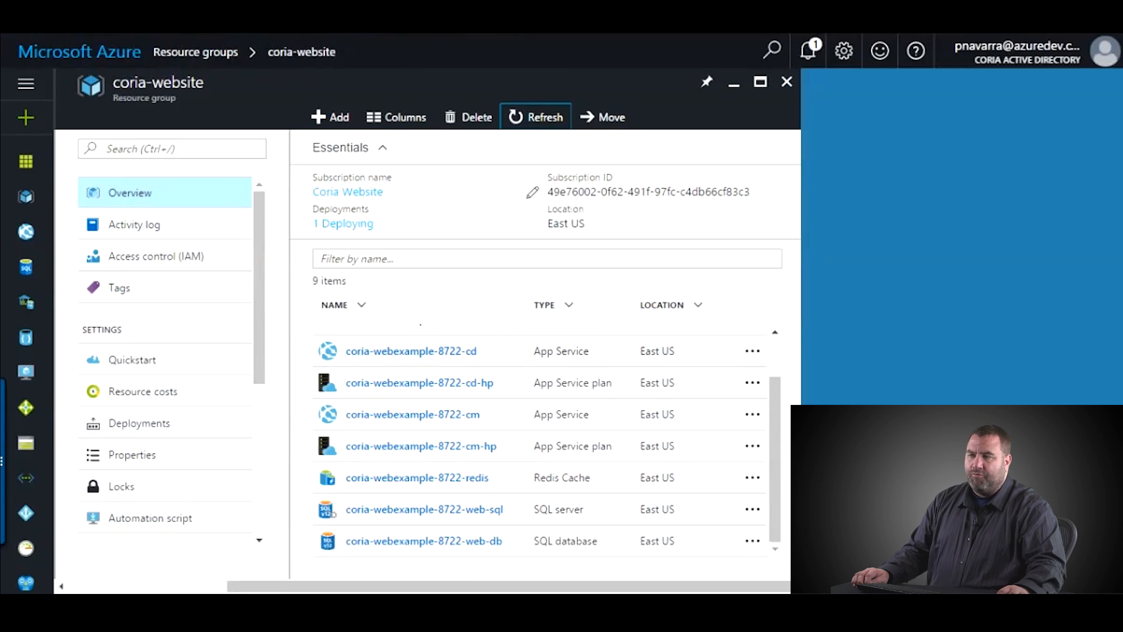
- Open the coria-webexample-8722-cd-hp plan, check its Standard: 1 Small tier and CPU/memory, and show scale-up tiers
click(419, 383)
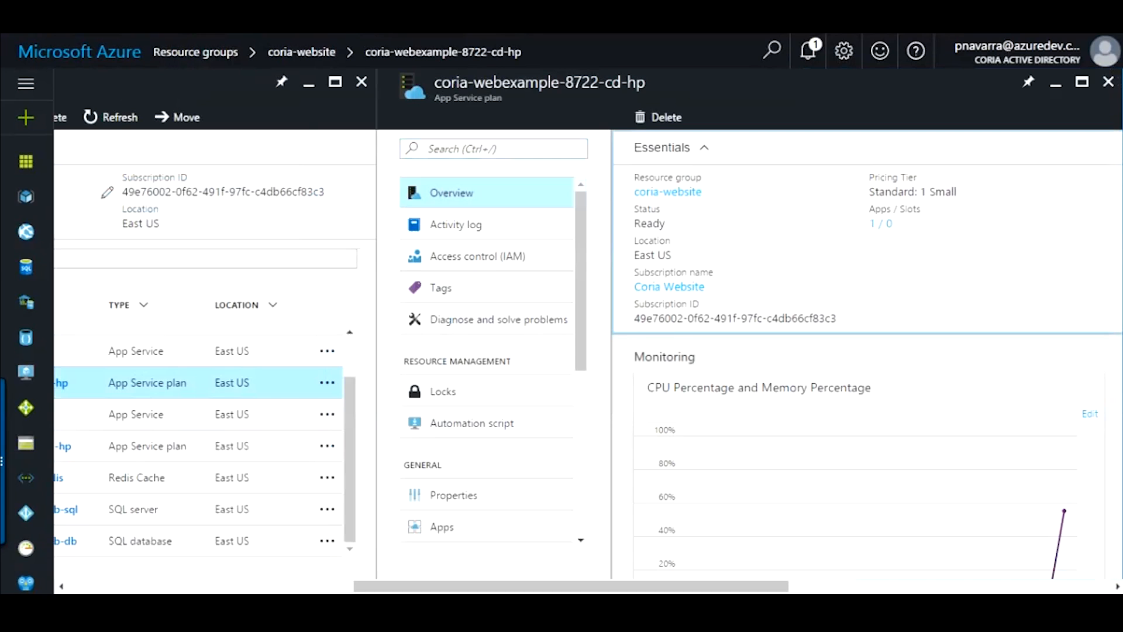
scroll(866, 351, down, 2)
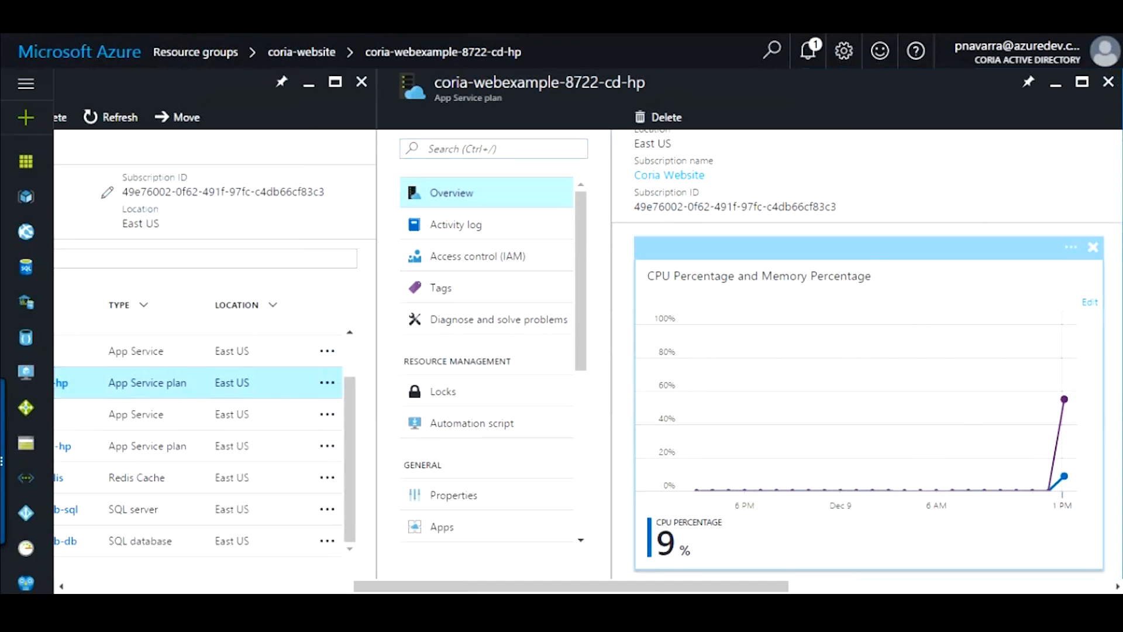
scroll(866, 351, up, 2)
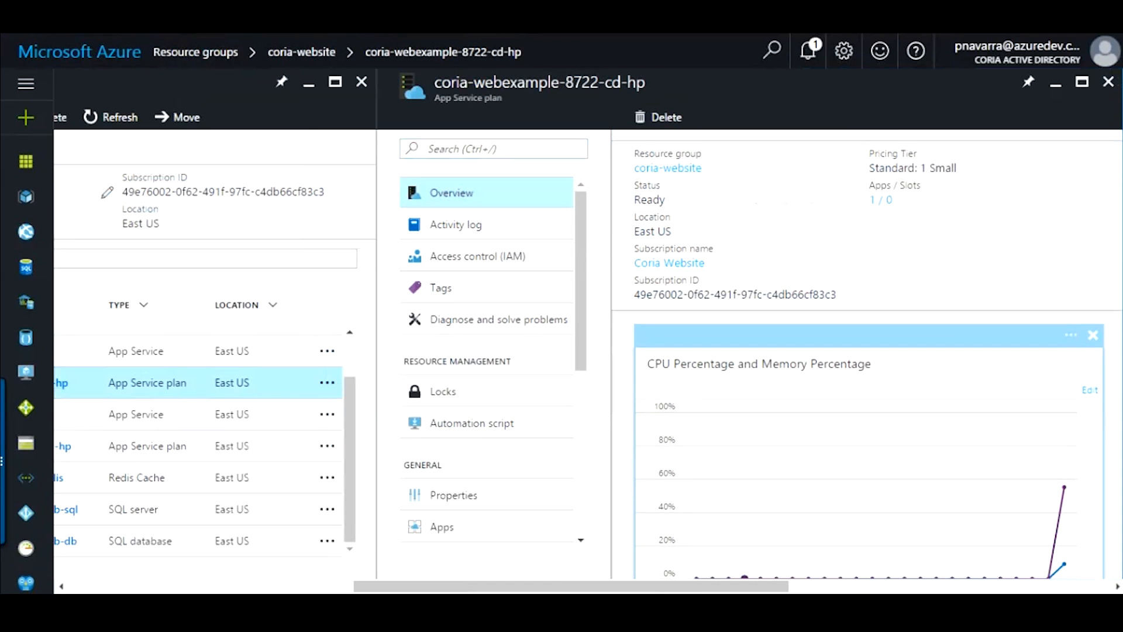
scroll(866, 351, down, 2)
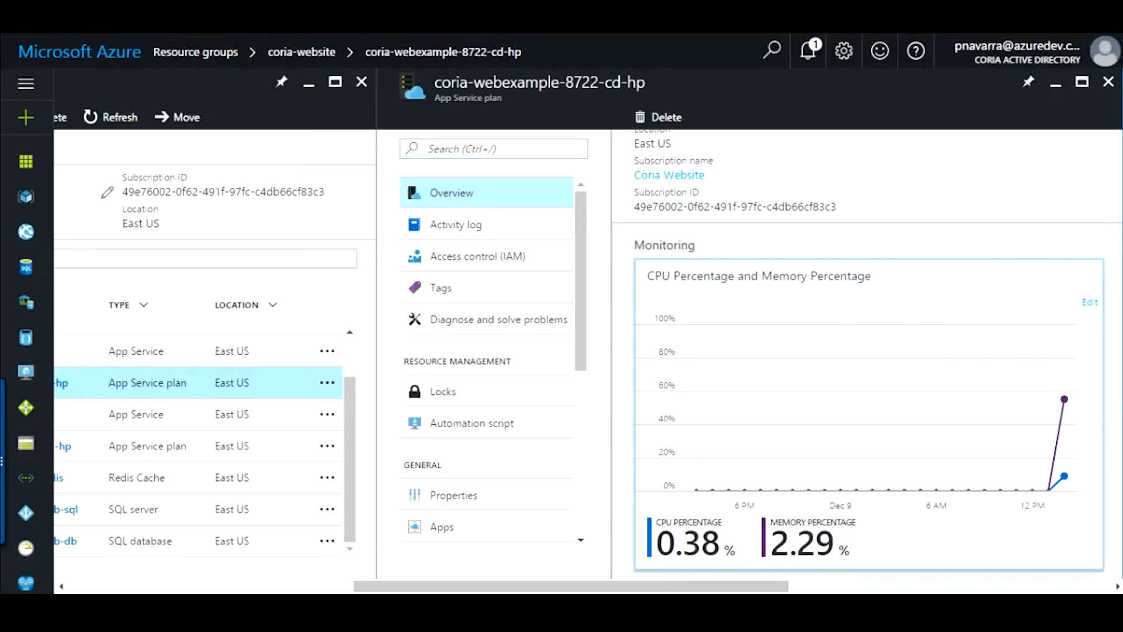
scroll(866, 351, up, 2)
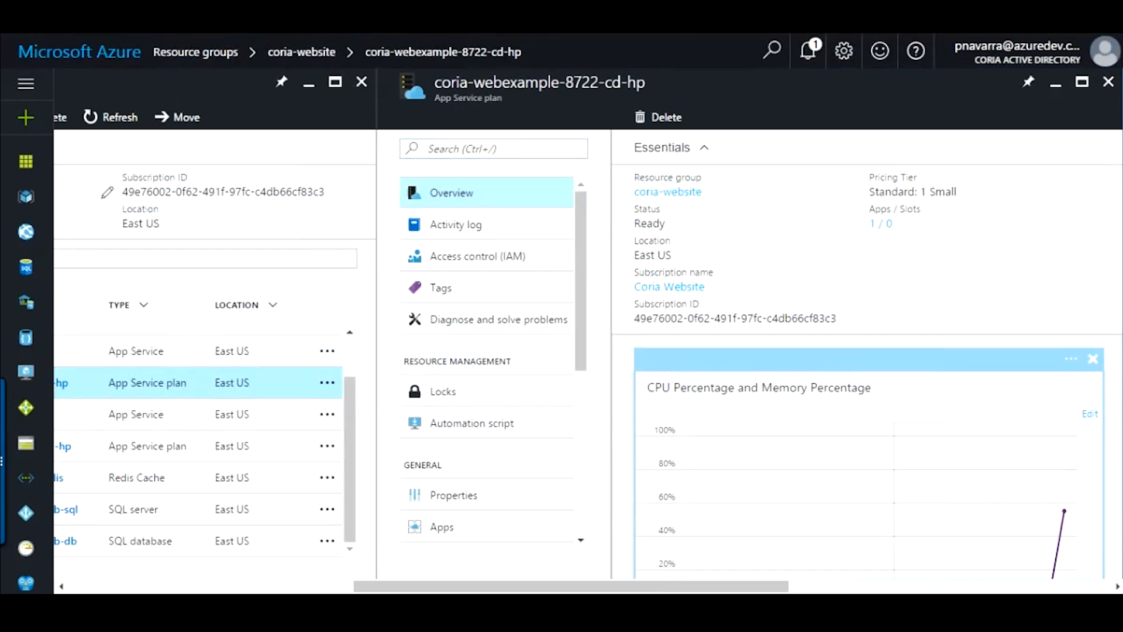
scroll(486, 362, down, 5)
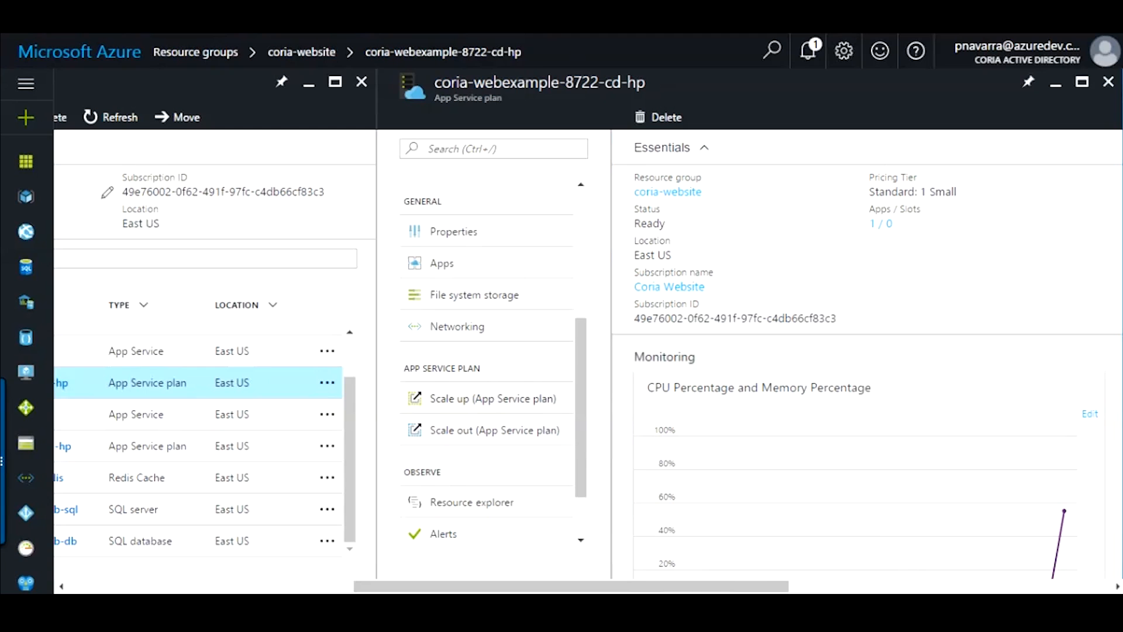
click(493, 399)
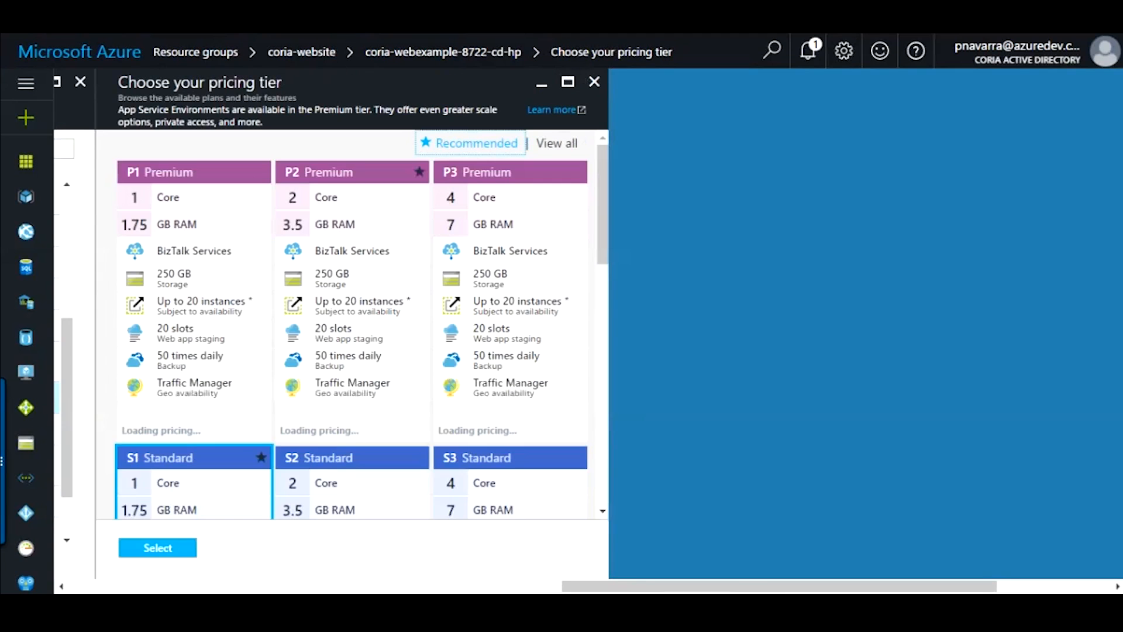
- Compare the Premium P1–P3, Standard S1–S3 (74.40–297.60 USD/month) and Basic tier cards
scroll(351, 324, down, 5)
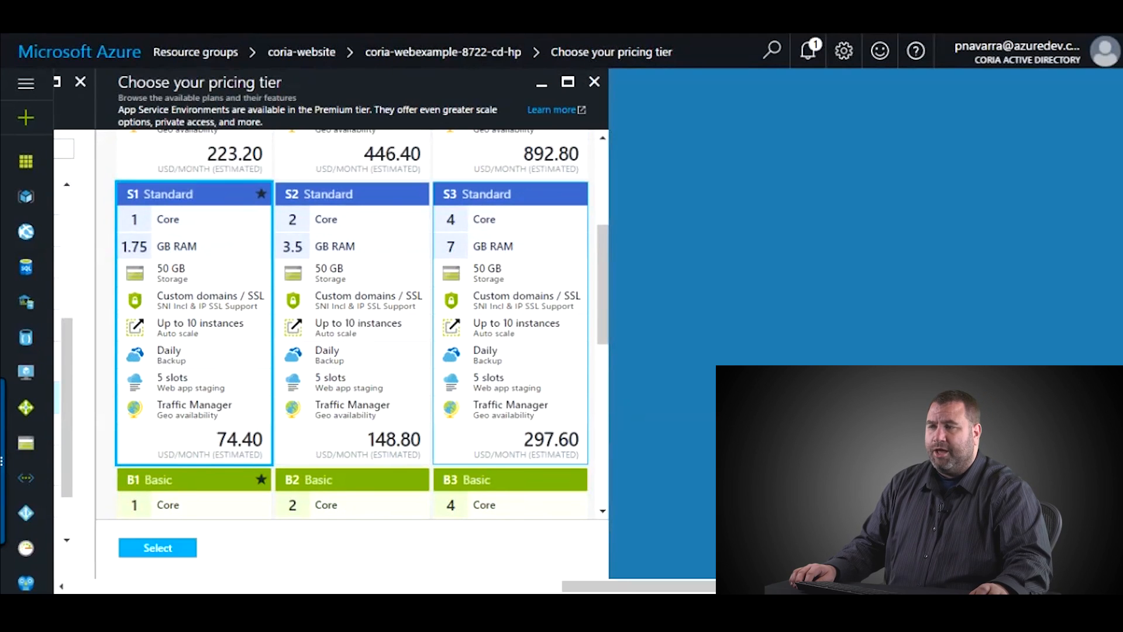
scroll(351, 322, up, 5)
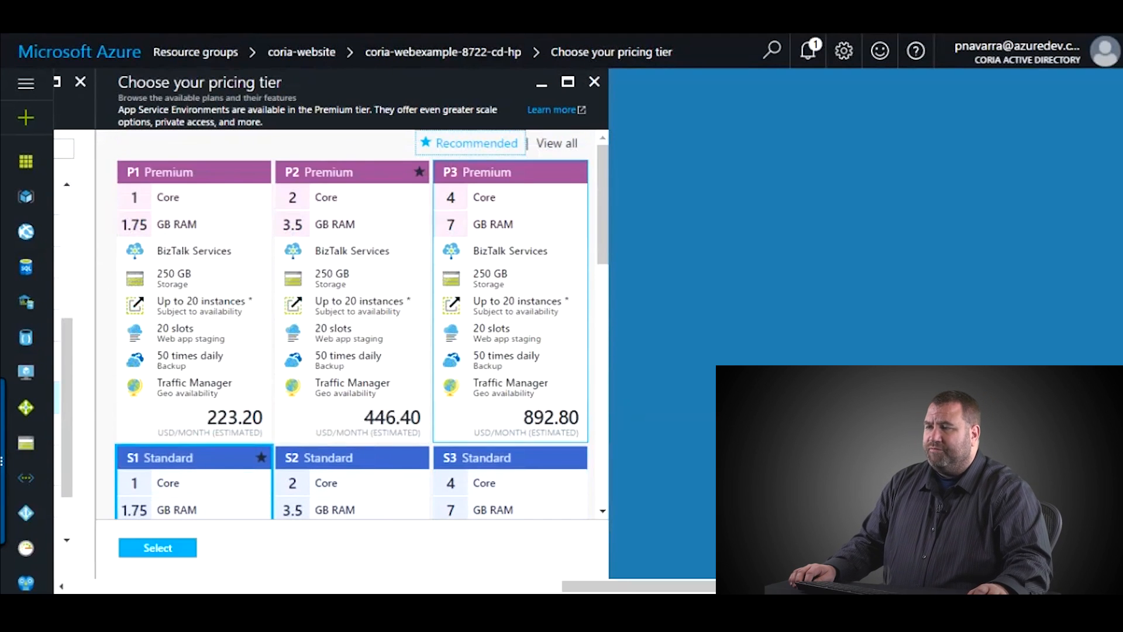
scroll(351, 321, down, 5)
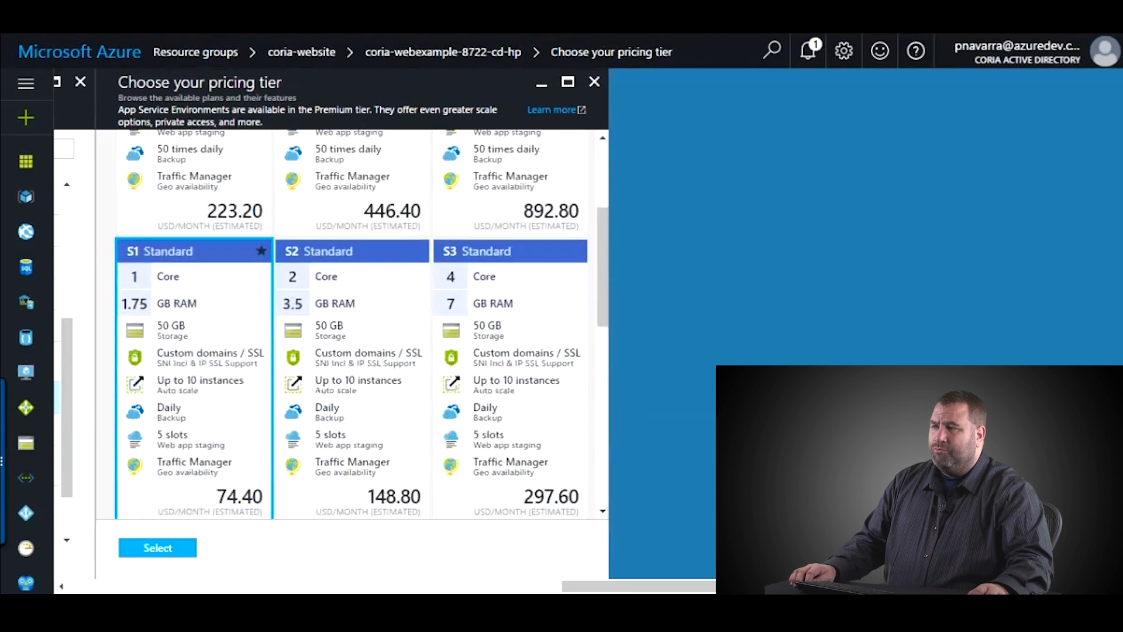
scroll(351, 322, up, 5)
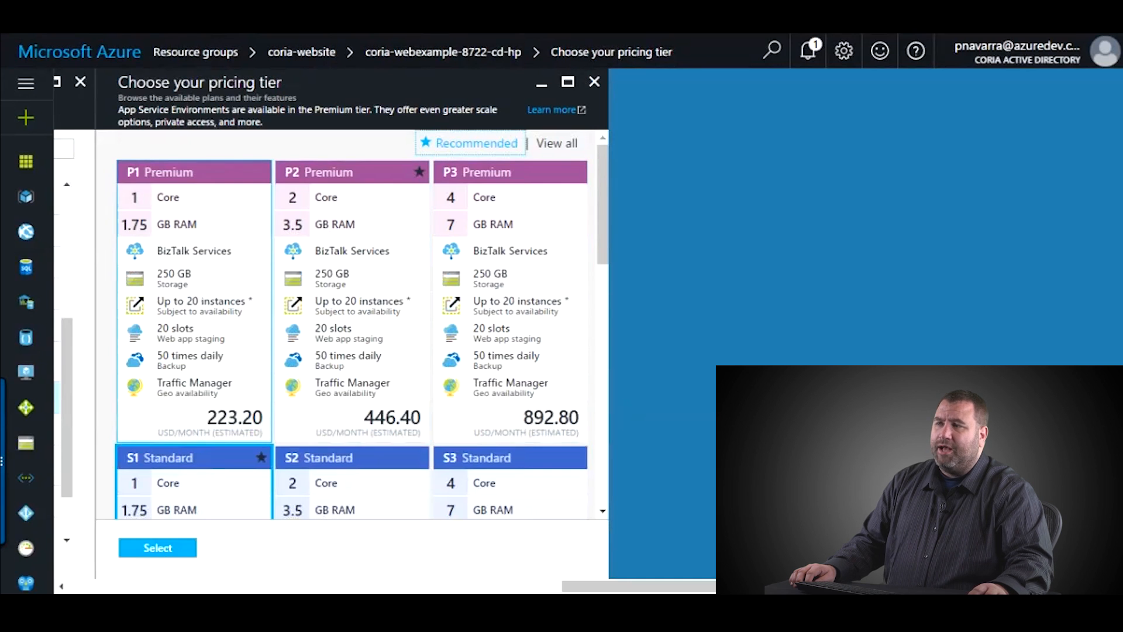
scroll(509, 322, down, 10)
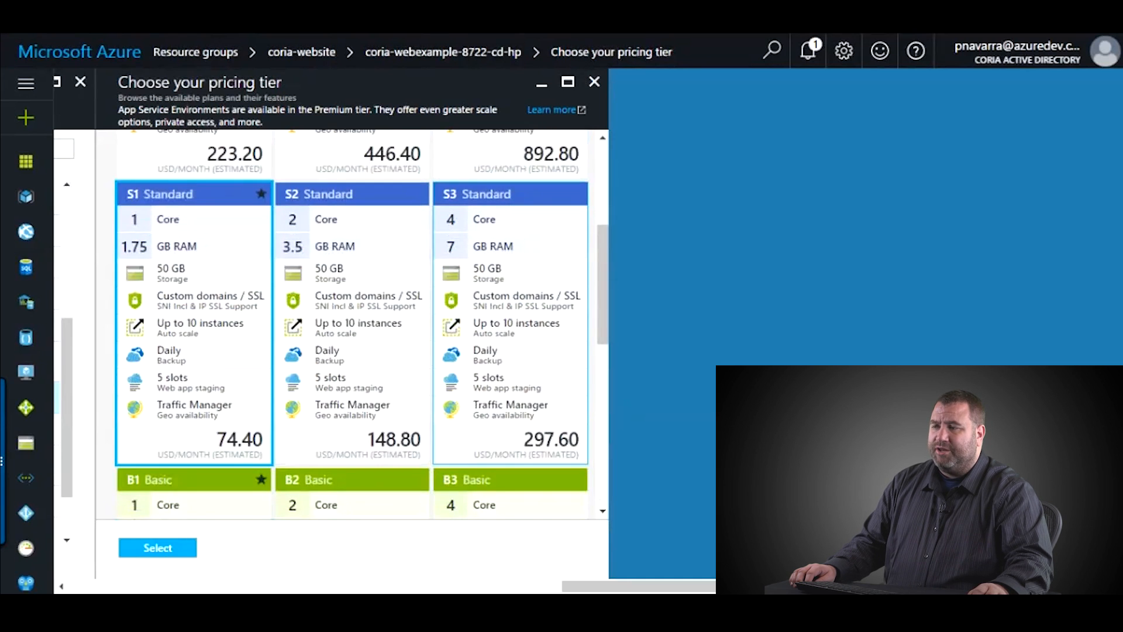
scroll(508, 322, up, 7)
scroll(509, 322, down, 3)
scroll(509, 322, up, 2)
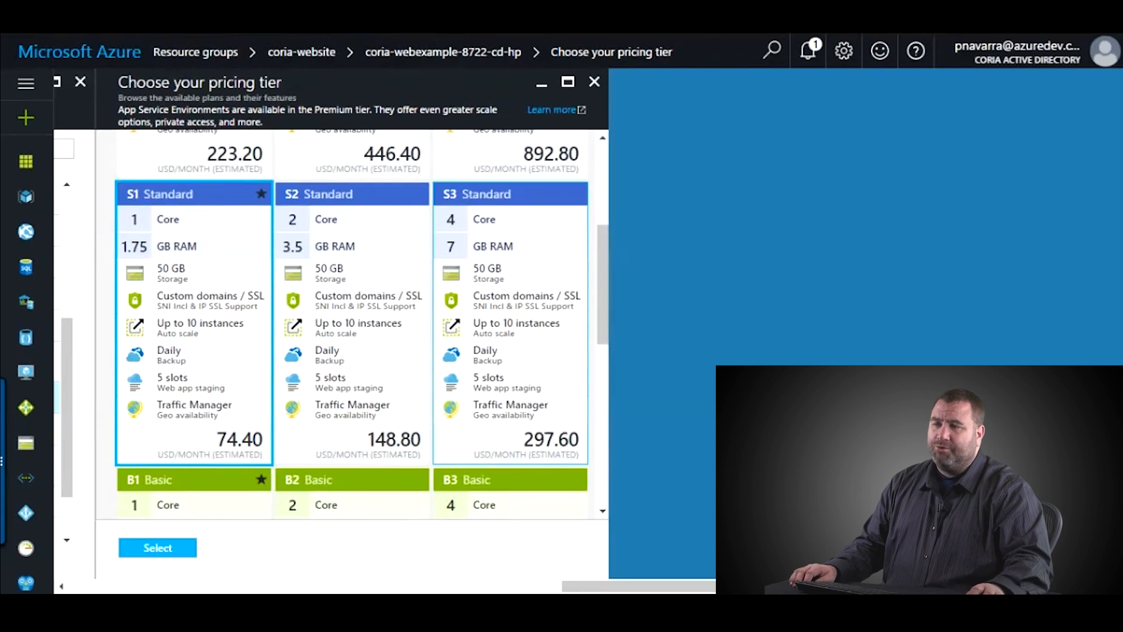
scroll(353, 325, down, 1)
scroll(352, 325, up, 1)
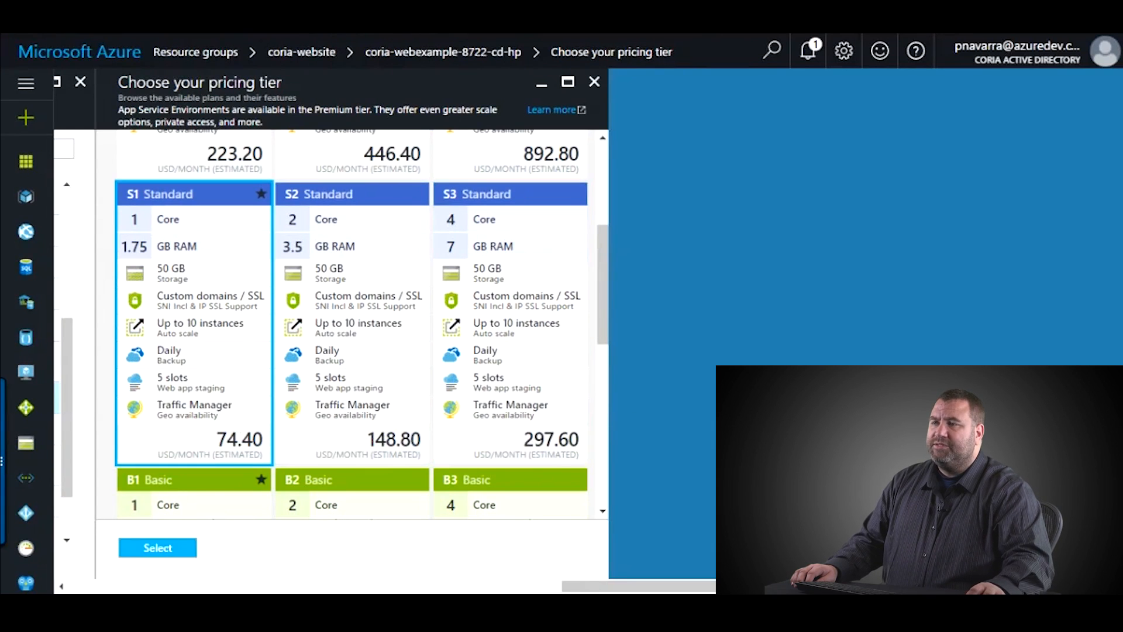
- Close the pricing tiers without changing them and show the cd-hp plan's Scale out settings
click(594, 82)
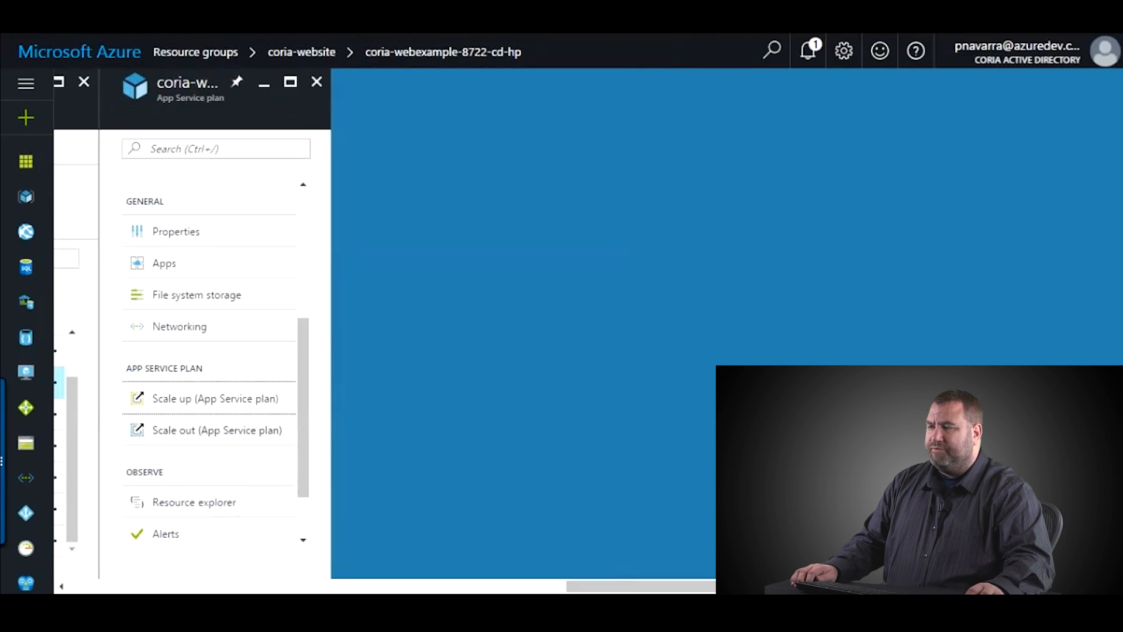
click(217, 430)
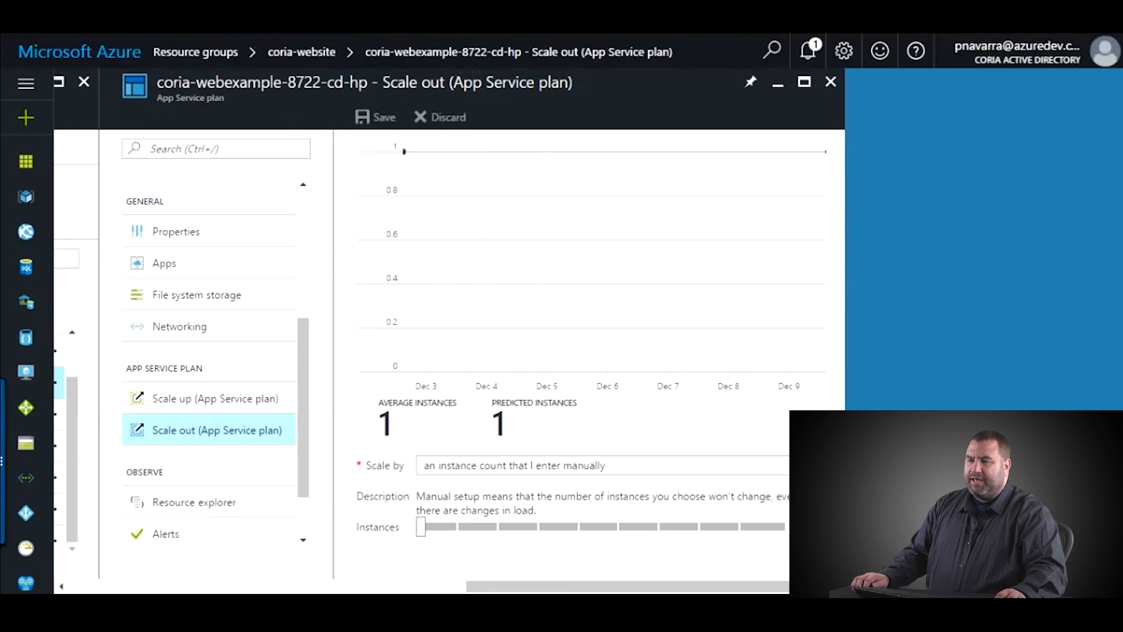
- Switch the cd-hp plan to autoscale on CPU Percentage and raise the target range's lower bound
click(603, 466)
click(602, 497)
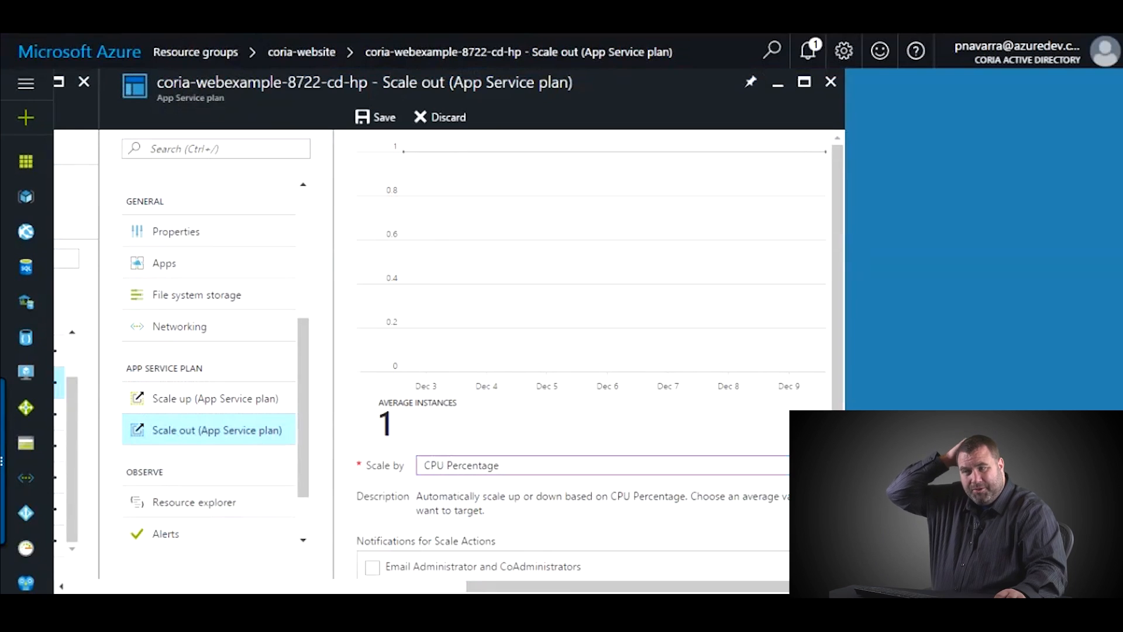
scroll(591, 355, down, 3)
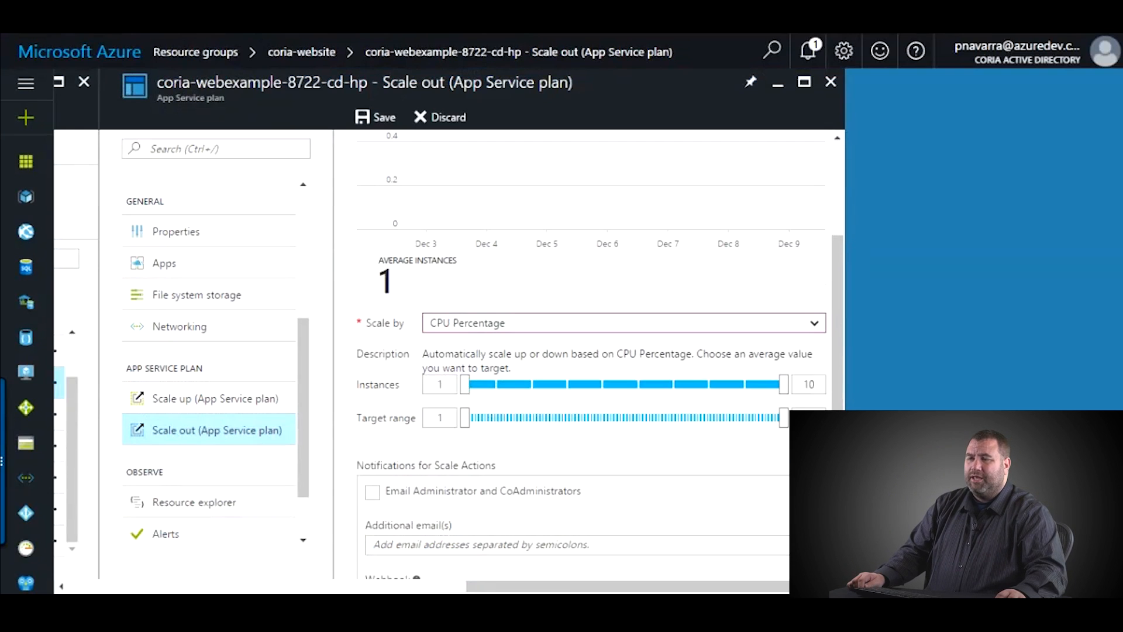
drag(465, 417, 735, 417)
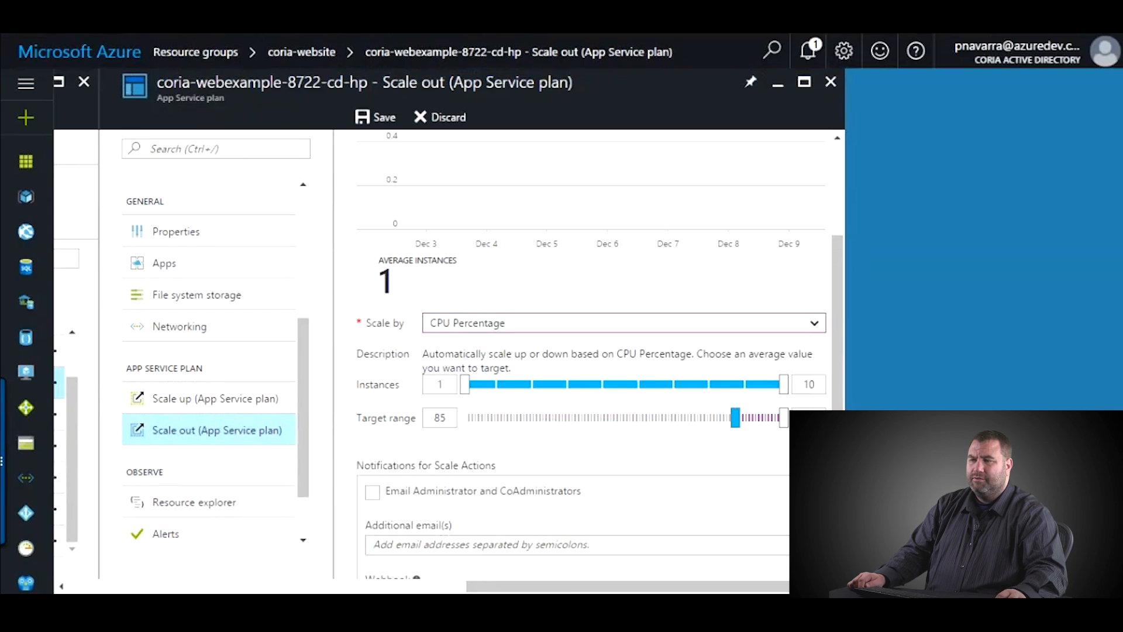
- Limit scaling to 1–6 instances and readjust both ends of the CPU target range
click(465, 384)
mouse_move(465, 385)
mouse_down()
mouse_move(499, 384)
mouse_move(465, 384)
mouse_up()
drag(784, 384, 642, 385)
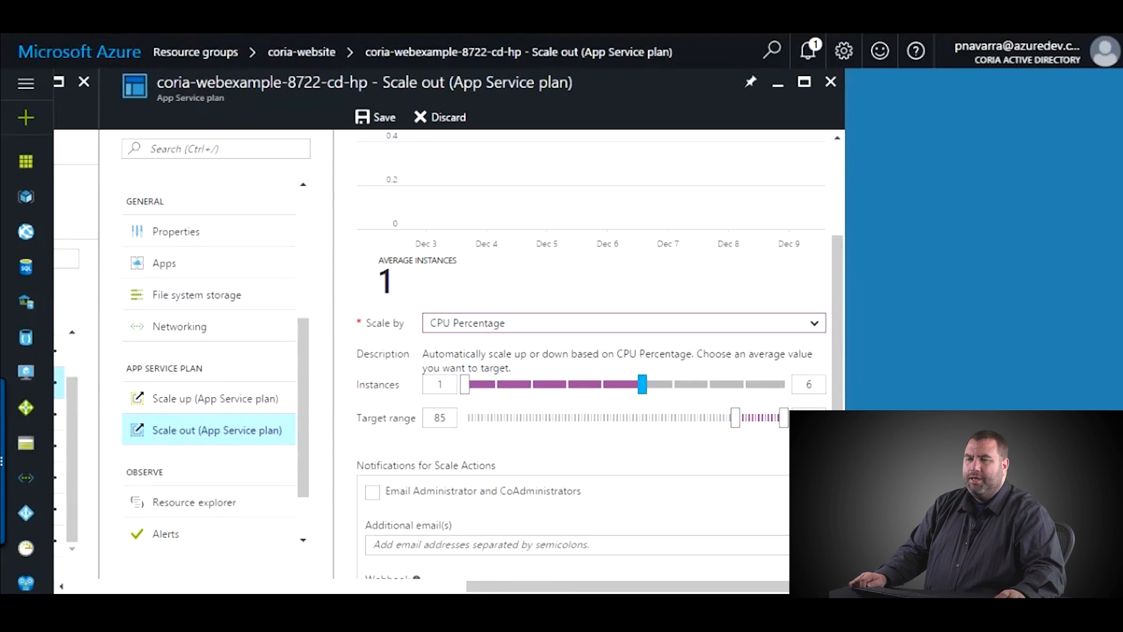
scroll(591, 351, up, 1)
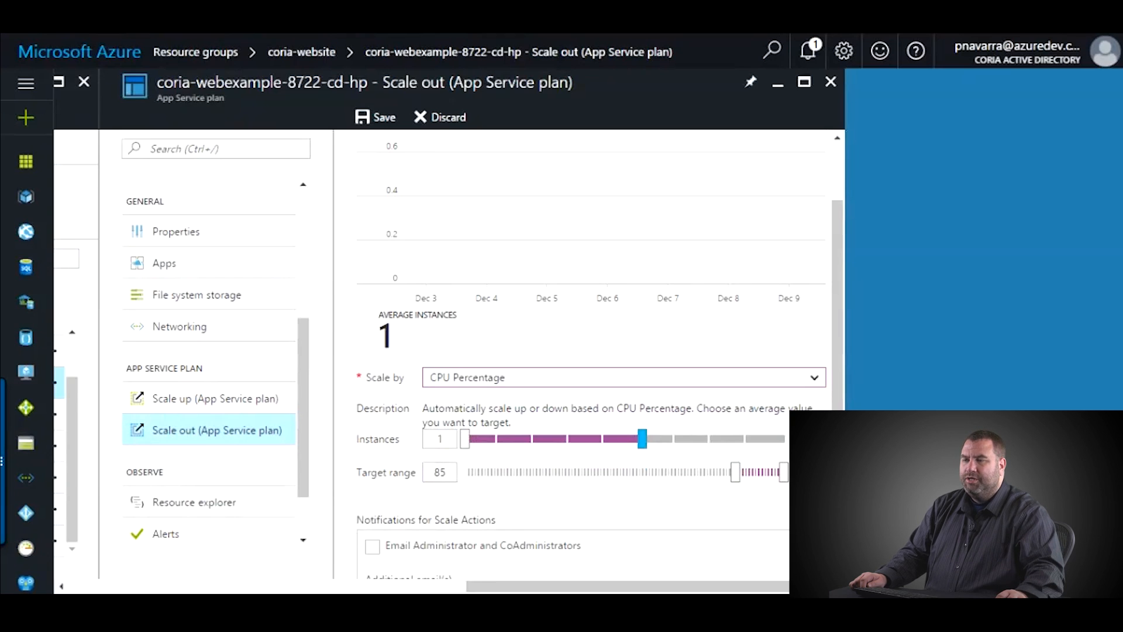
drag(736, 472, 525, 472)
mouse_move(783, 472)
mouse_down()
mouse_move(694, 472)
mouse_move(783, 472)
mouse_up()
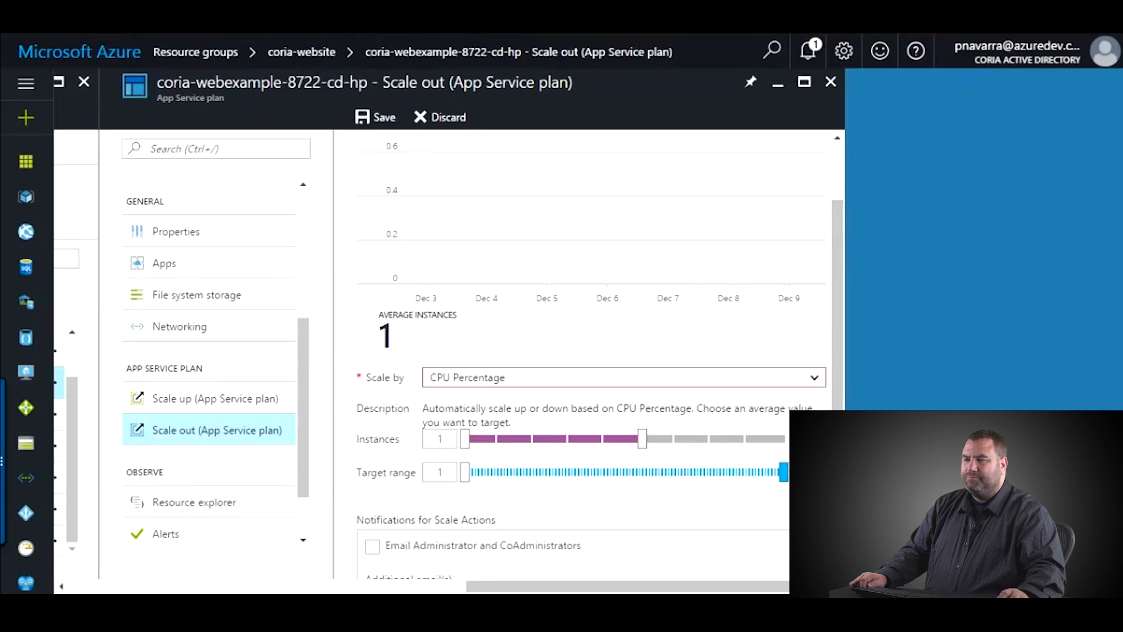
- Change the cd-hp plan's scale-out back to a manual count of 1 instance
scroll(601, 389, down, 2)
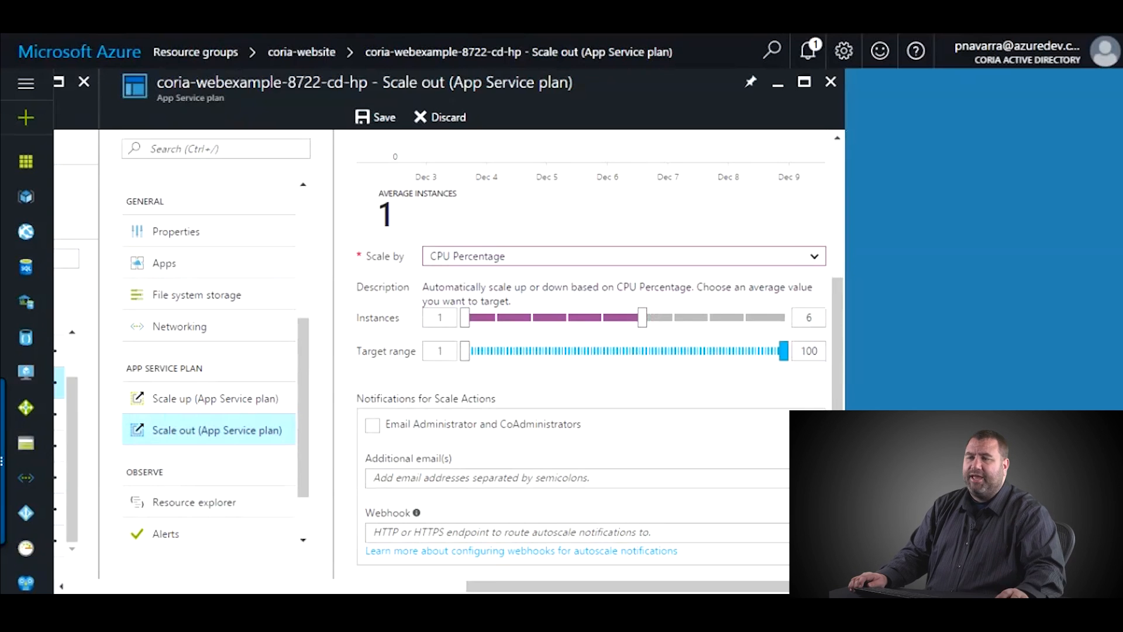
click(642, 318)
click(579, 256)
click(561, 273)
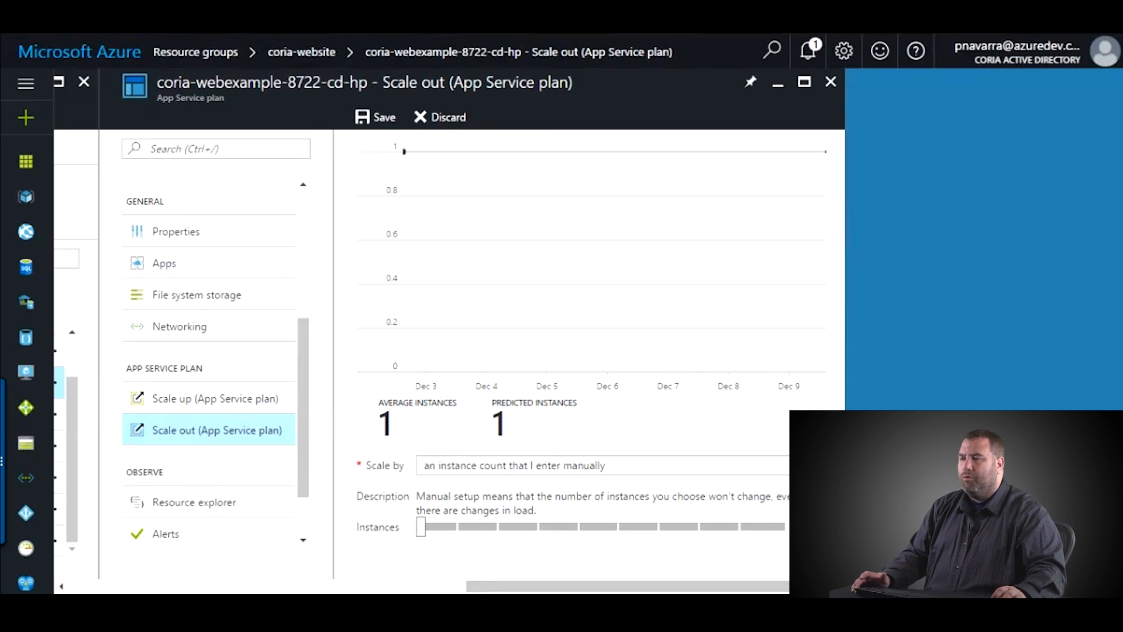
scroll(208, 363, up, 3)
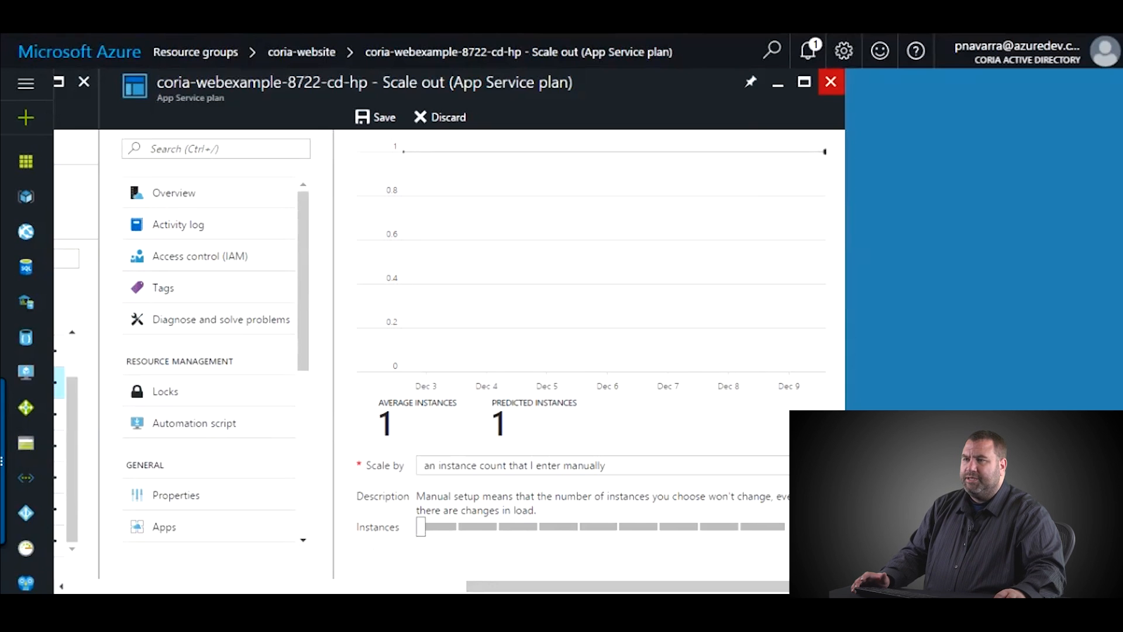
- Close Scale out, confirm discarding the edits, and go to coria-webexample-8722-cm
click(831, 82)
click(634, 120)
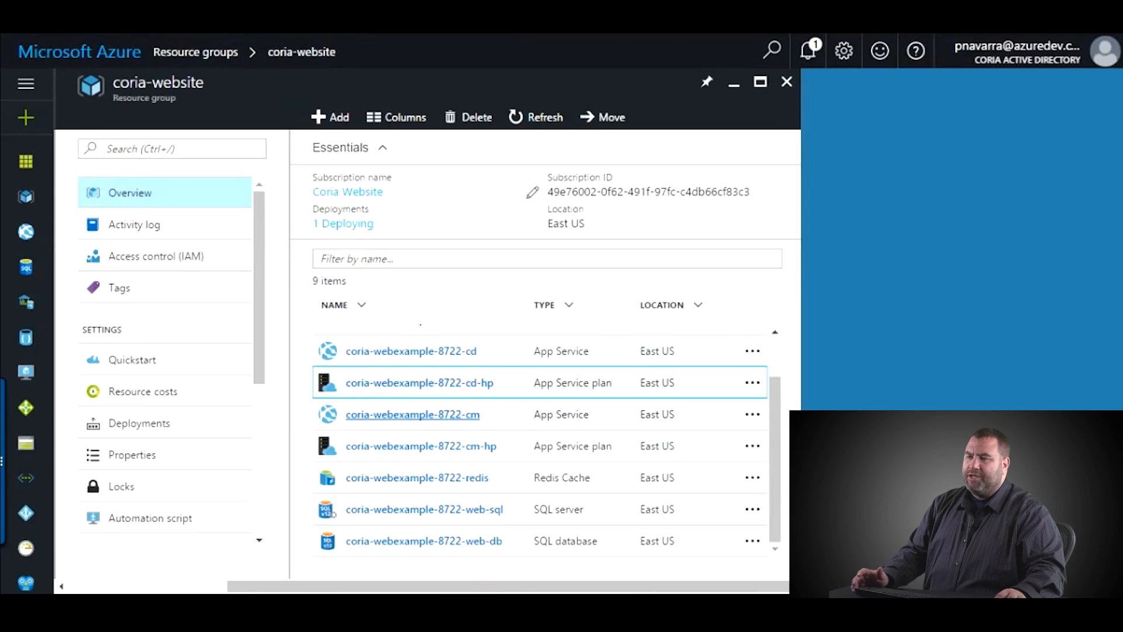
click(412, 414)
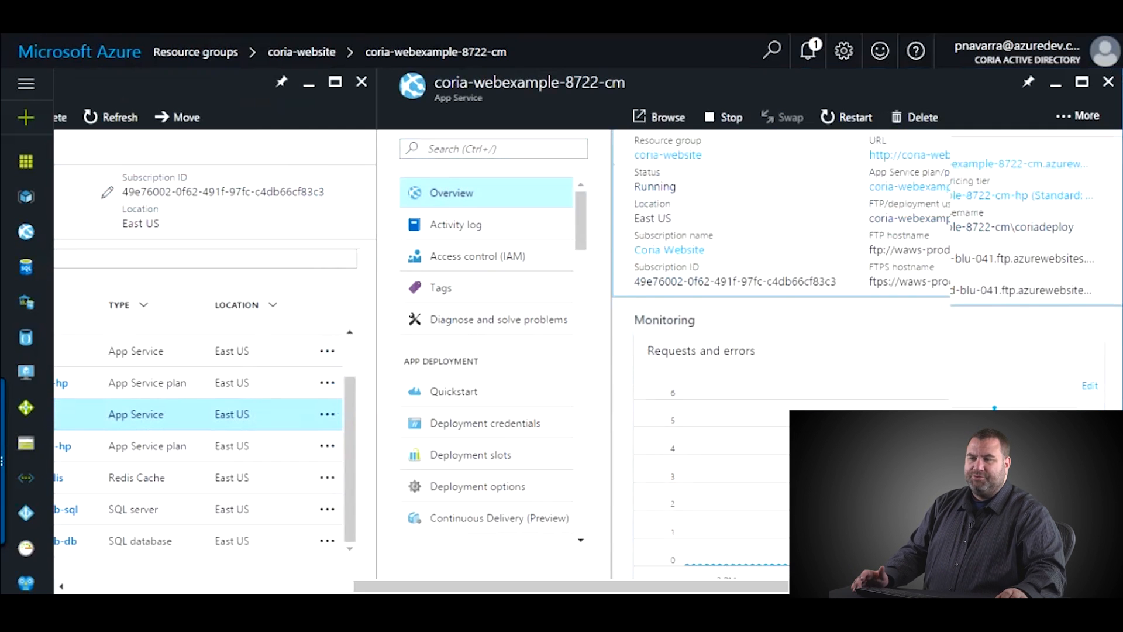
- Close the CM App Service, refresh the coria-website list, and view coria-webexample-8722-redis
scroll(869, 269, down, 2)
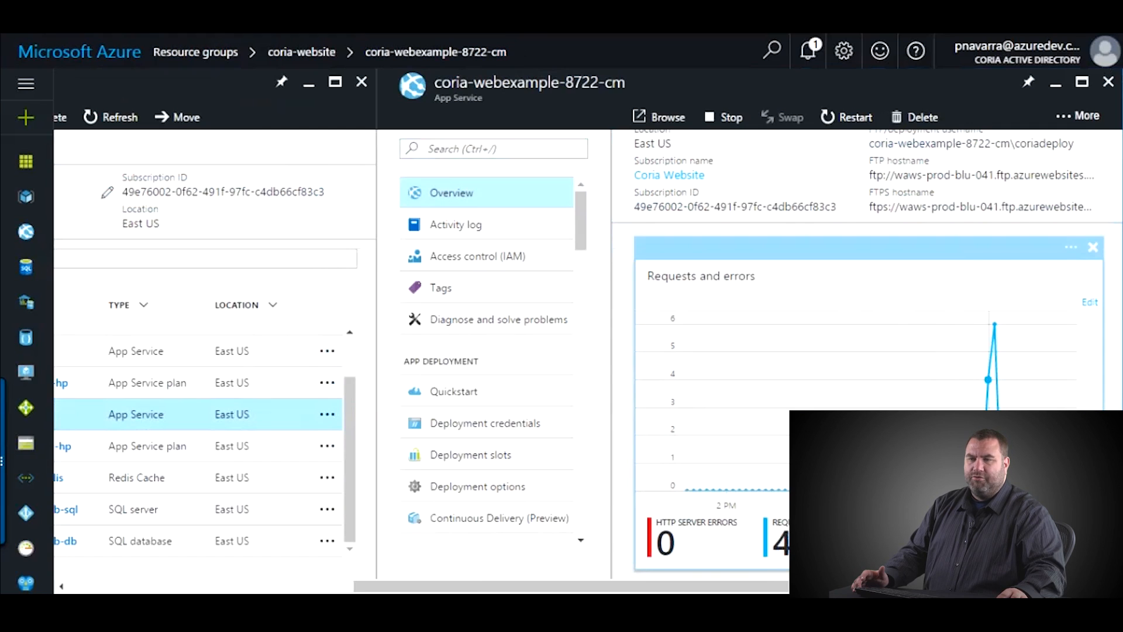
scroll(869, 269, up, 2)
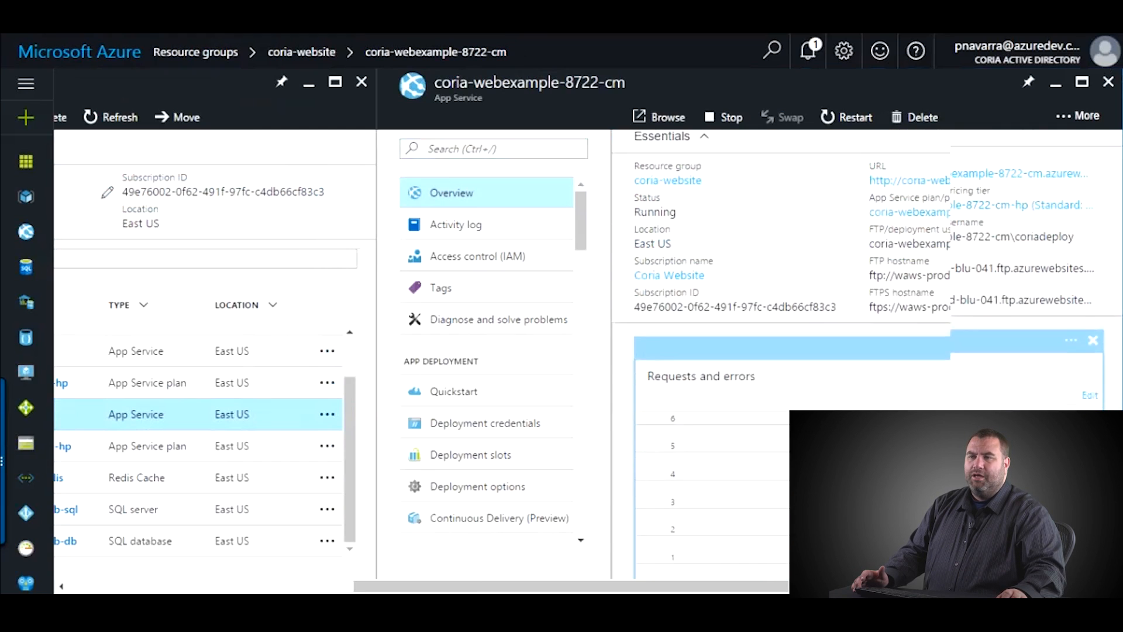
click(1108, 82)
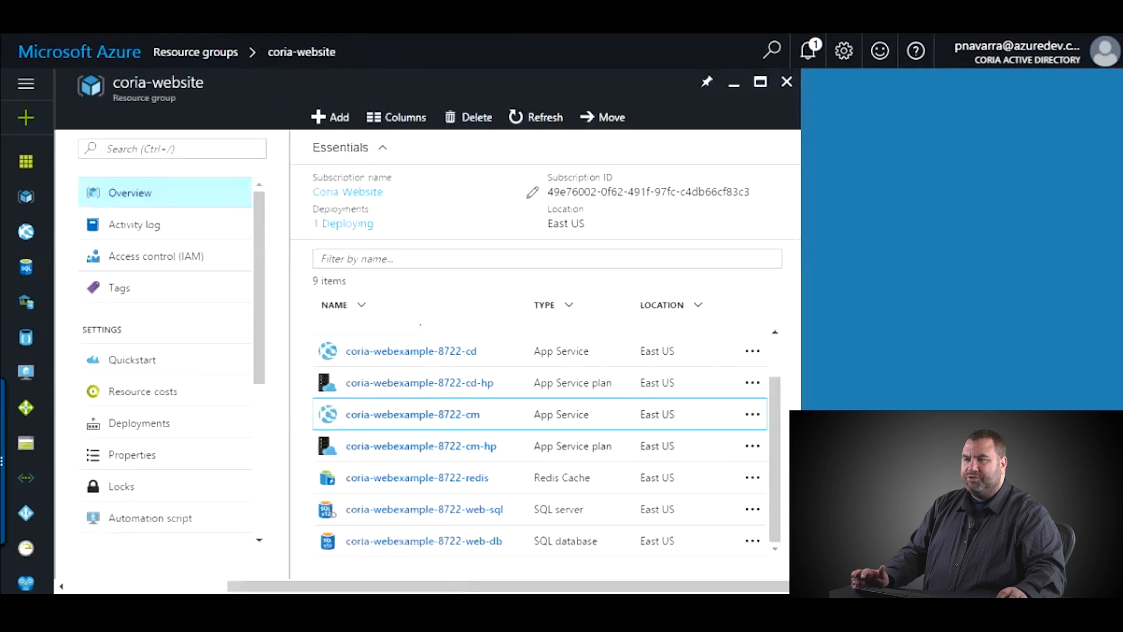
click(535, 116)
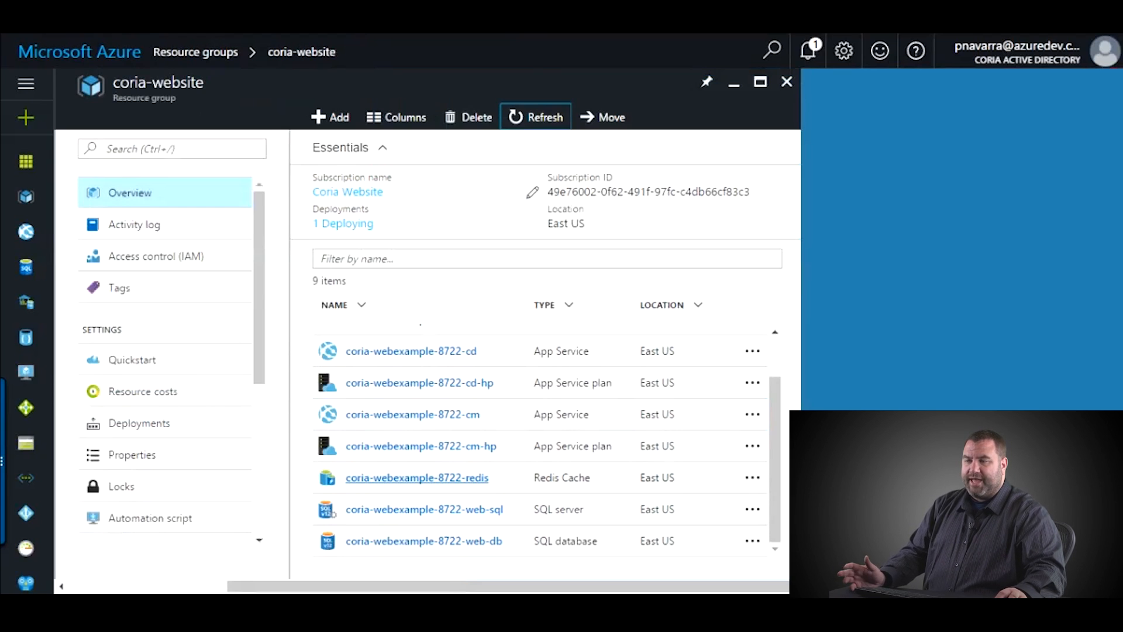
click(416, 478)
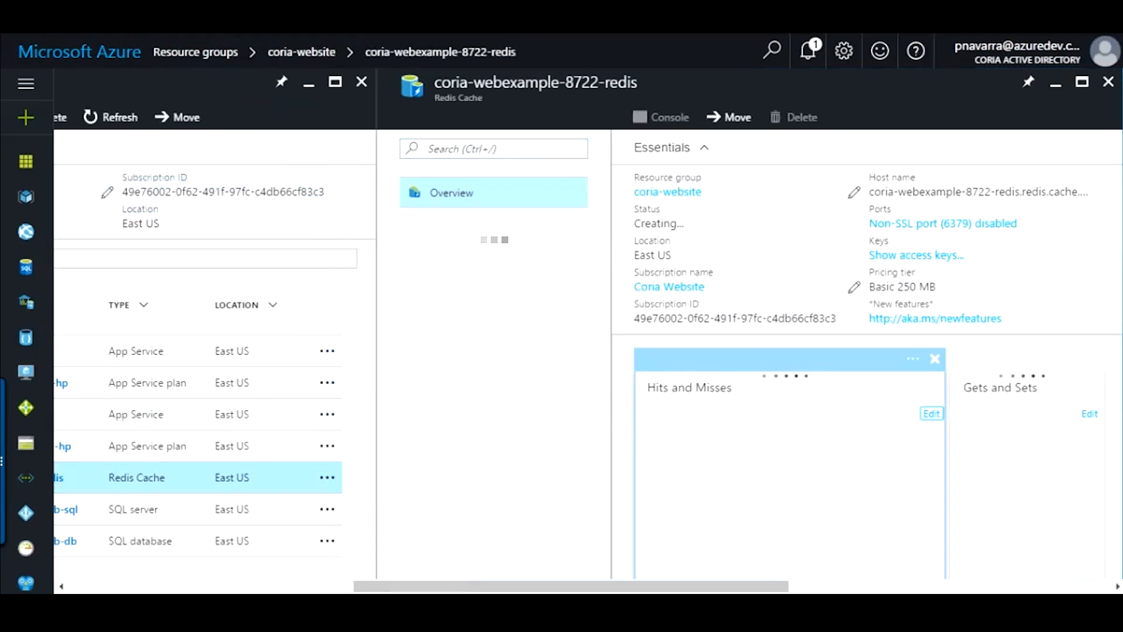
- Review the Redis cache overview and highlight its Creating... status
scroll(790, 456, down, 1)
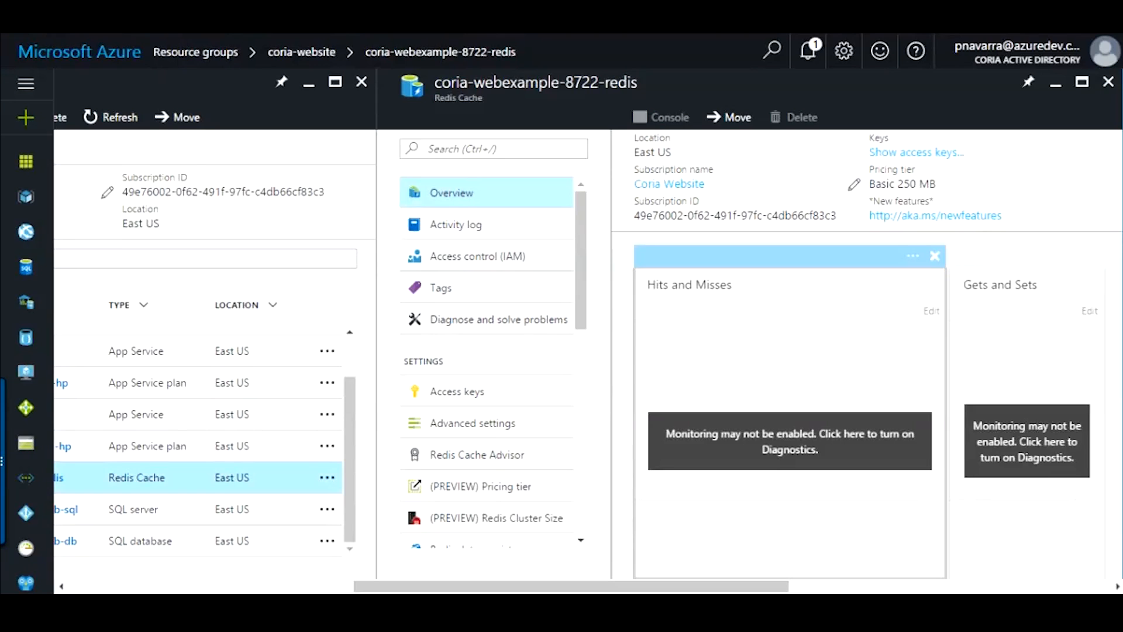
scroll(487, 363, down, 1)
scroll(487, 363, up, 1)
scroll(866, 357, up, 2)
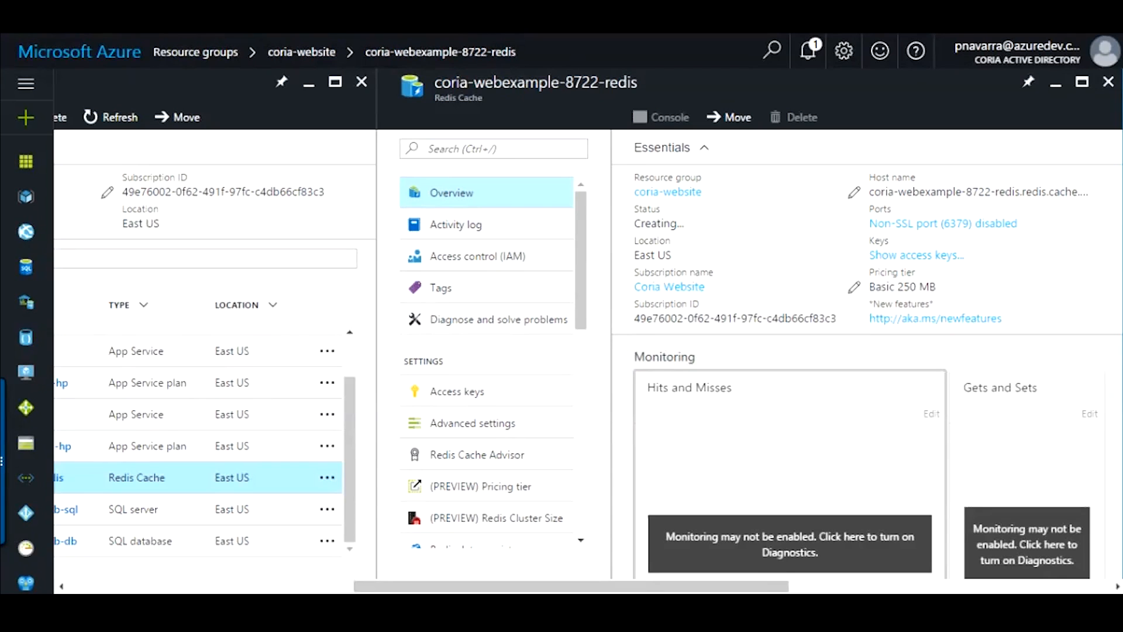
scroll(789, 328, down, 3)
scroll(790, 328, up, 3)
drag(685, 224, 638, 210)
click(685, 224)
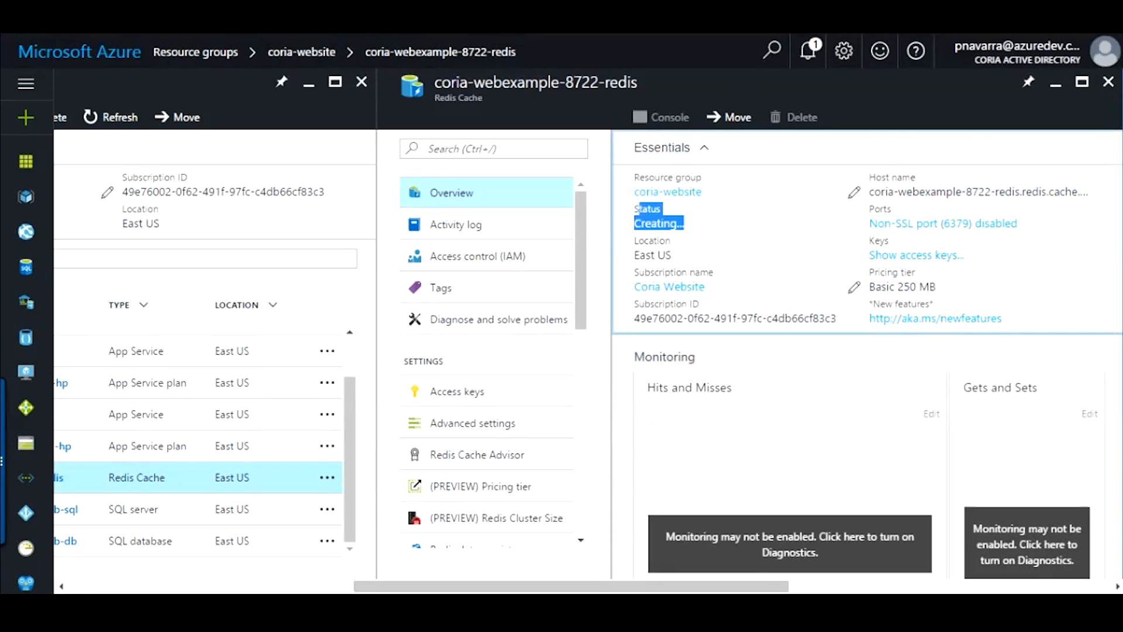
click(600, 224)
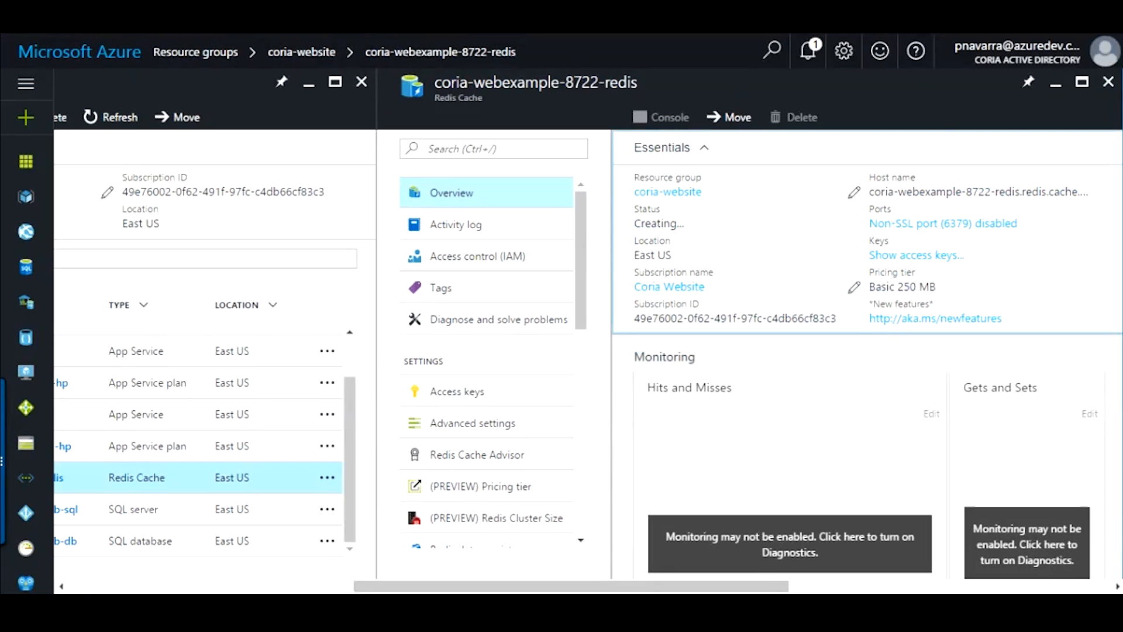
- Check the cache's Advanced settings SSL options, then return to the resource group
scroll(867, 354, down, 2)
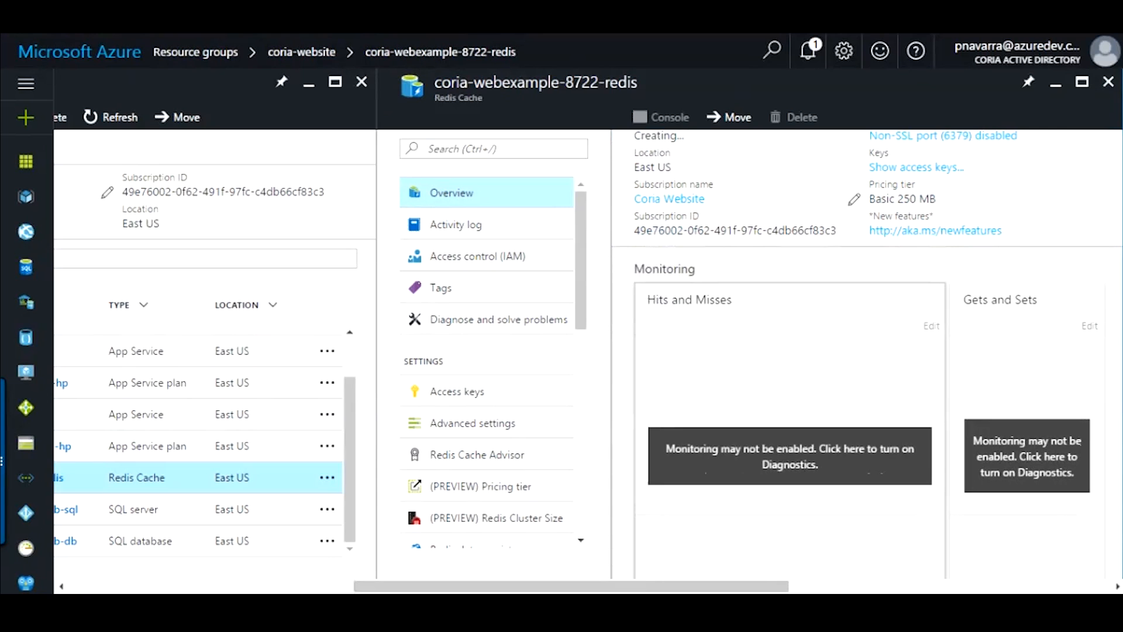
scroll(866, 353, down, 10)
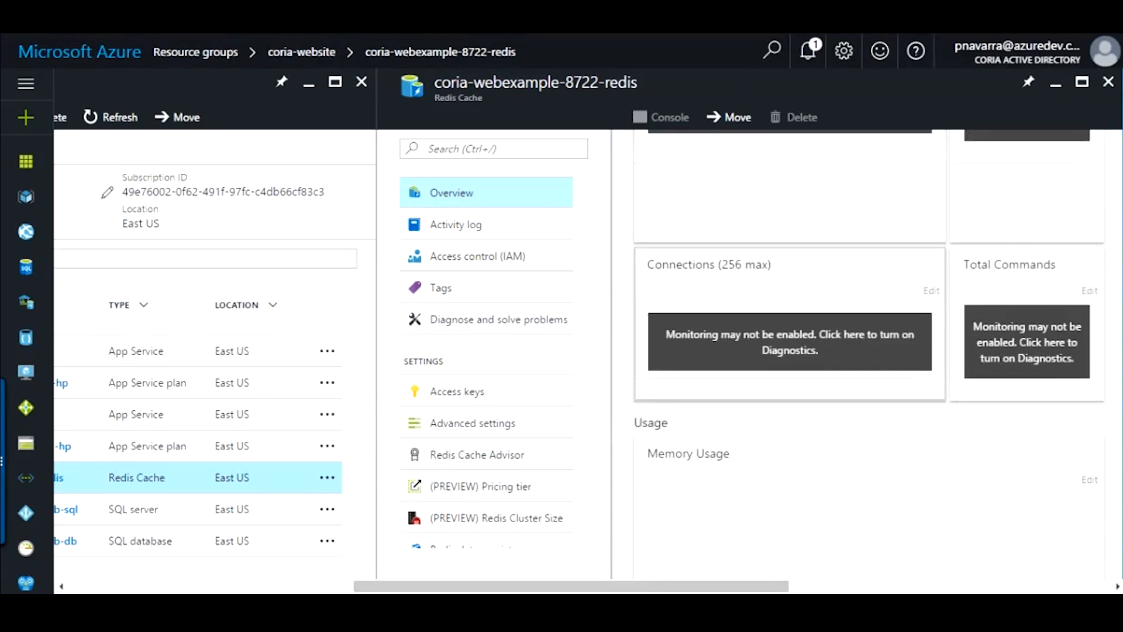
scroll(867, 353, down, 5)
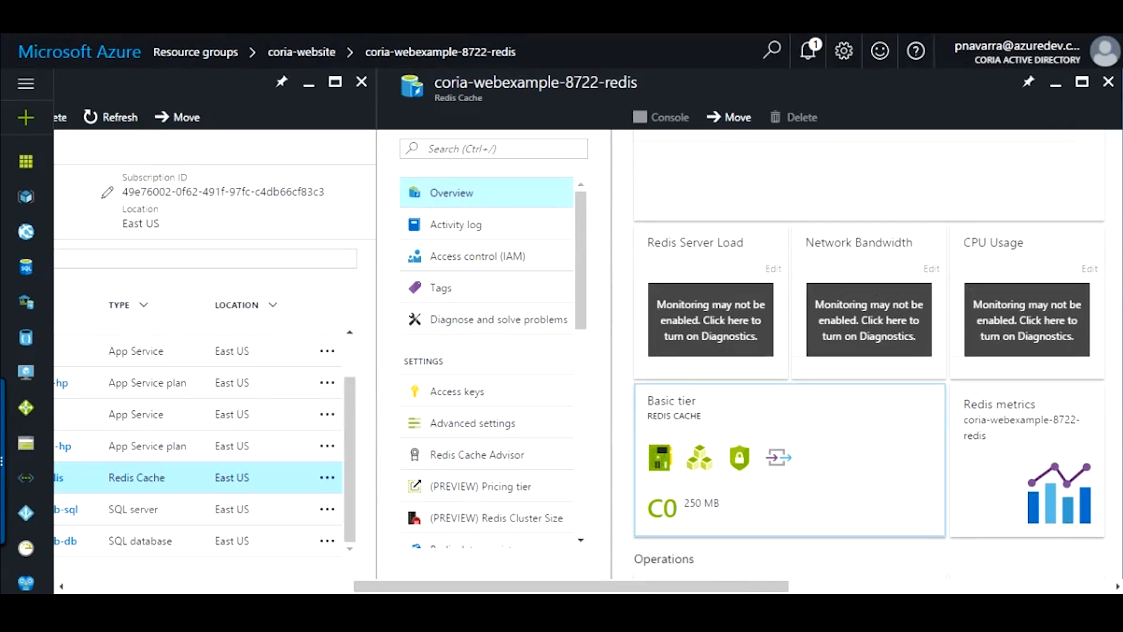
scroll(790, 410, up, 6)
scroll(866, 353, up, 6)
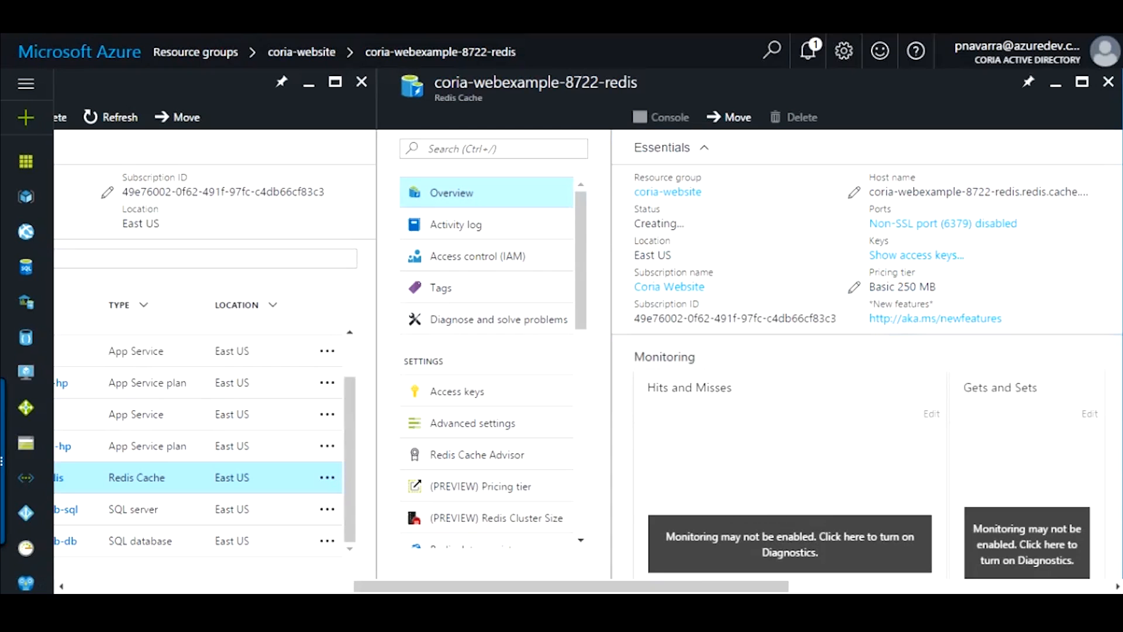
scroll(492, 362, down, 3)
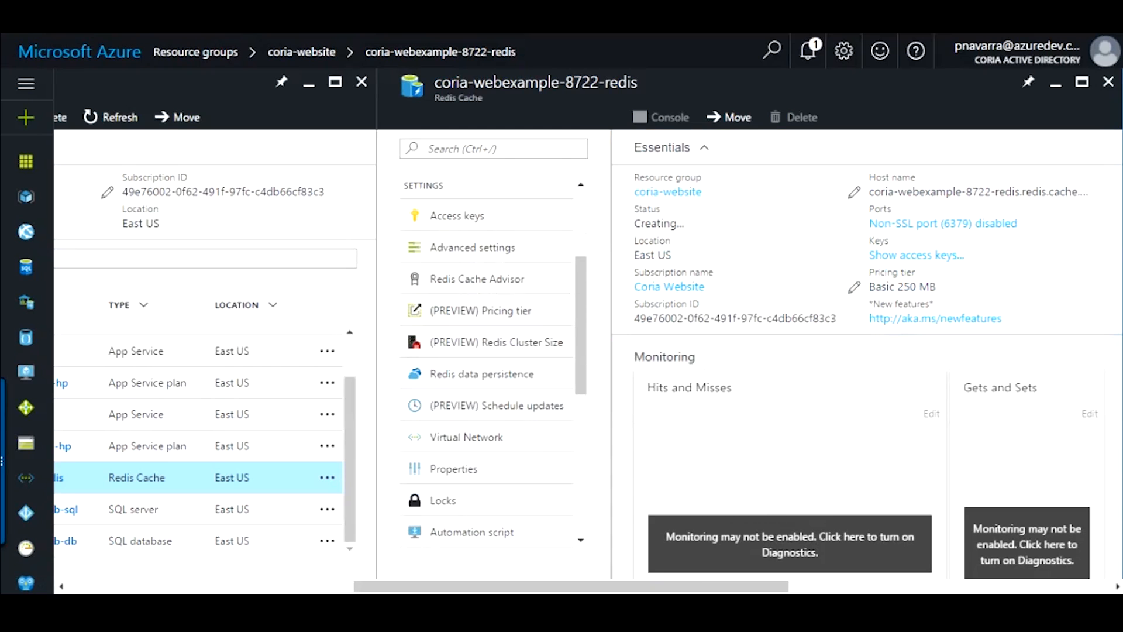
click(472, 248)
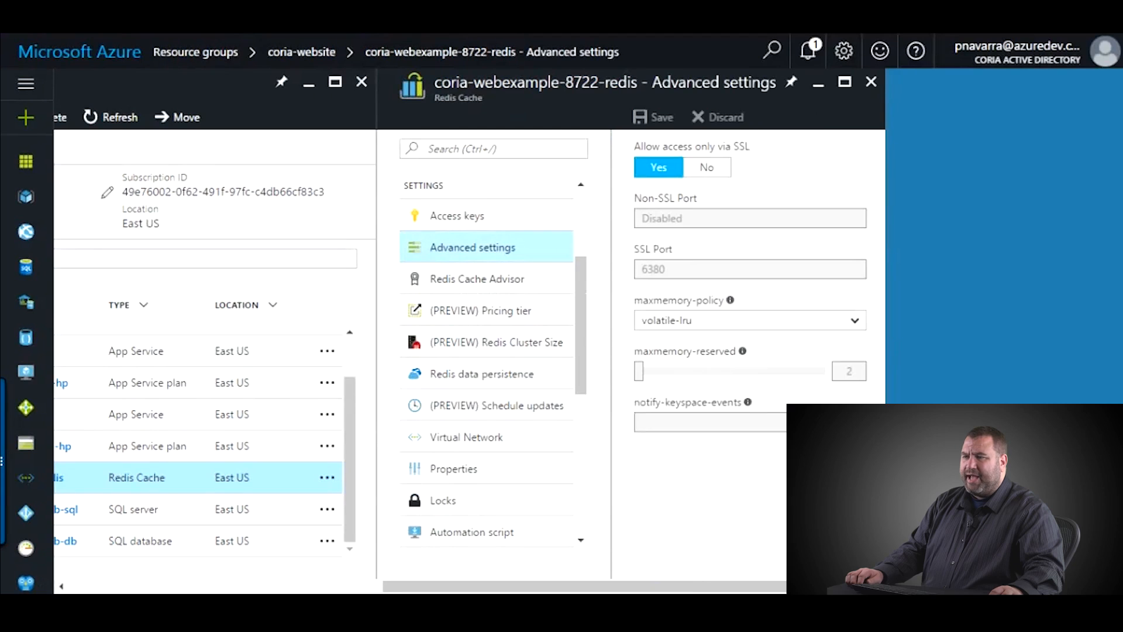
scroll(492, 362, down, 3)
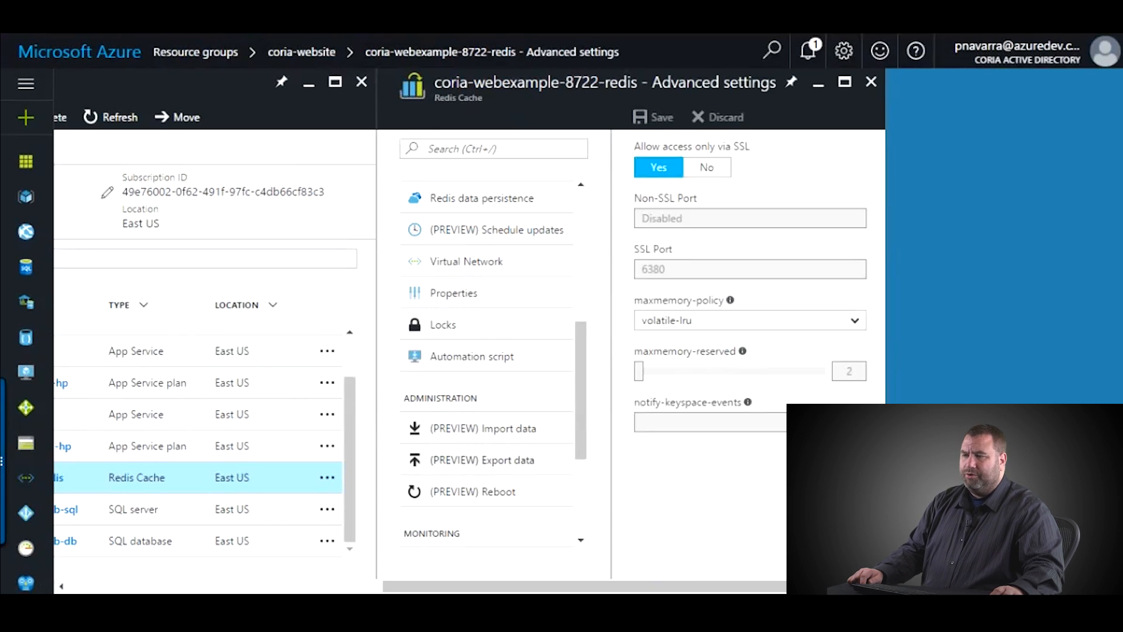
scroll(492, 351, up, 5)
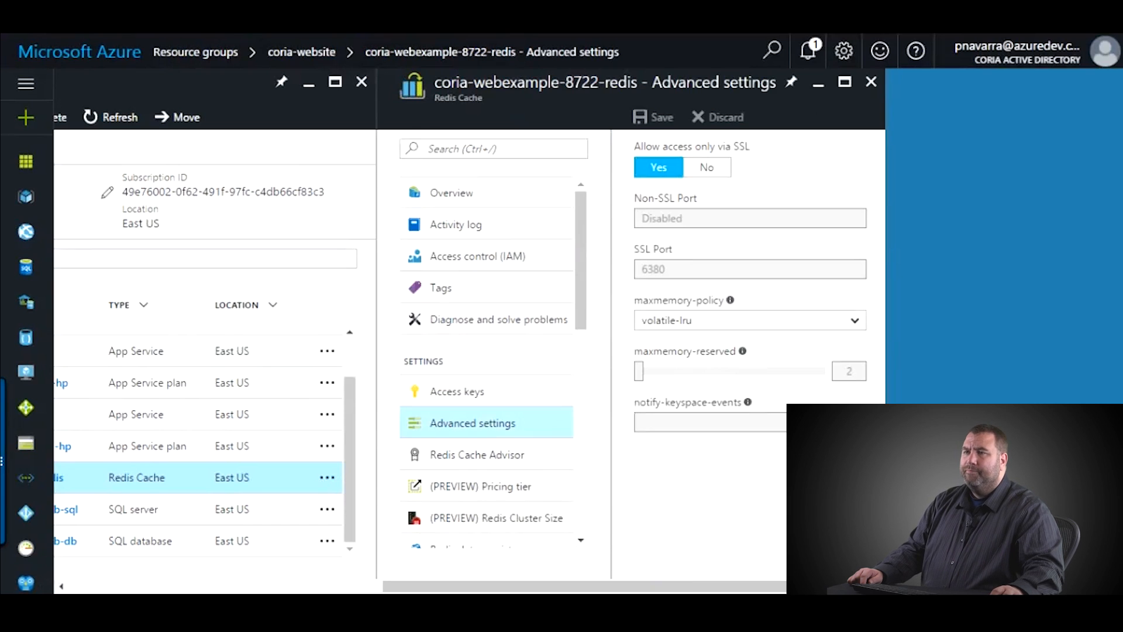
click(871, 82)
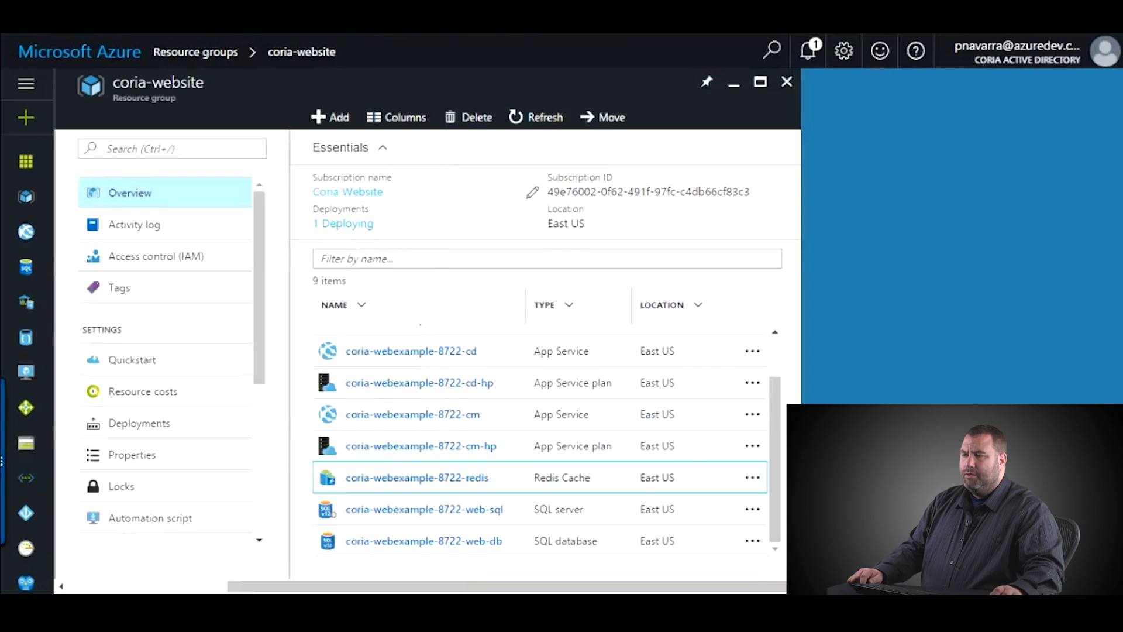
- Refresh coria-website until it lists 12 resources, including SQL servers and core, master, web databases
click(535, 117)
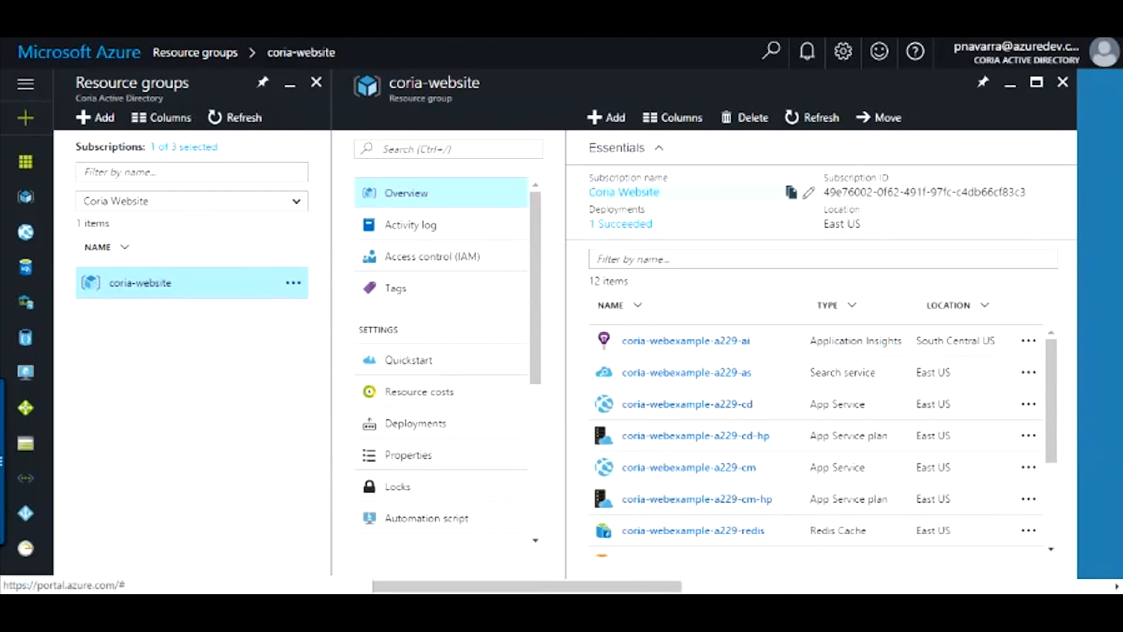
click(812, 118)
scroll(702, 439, down, 3)
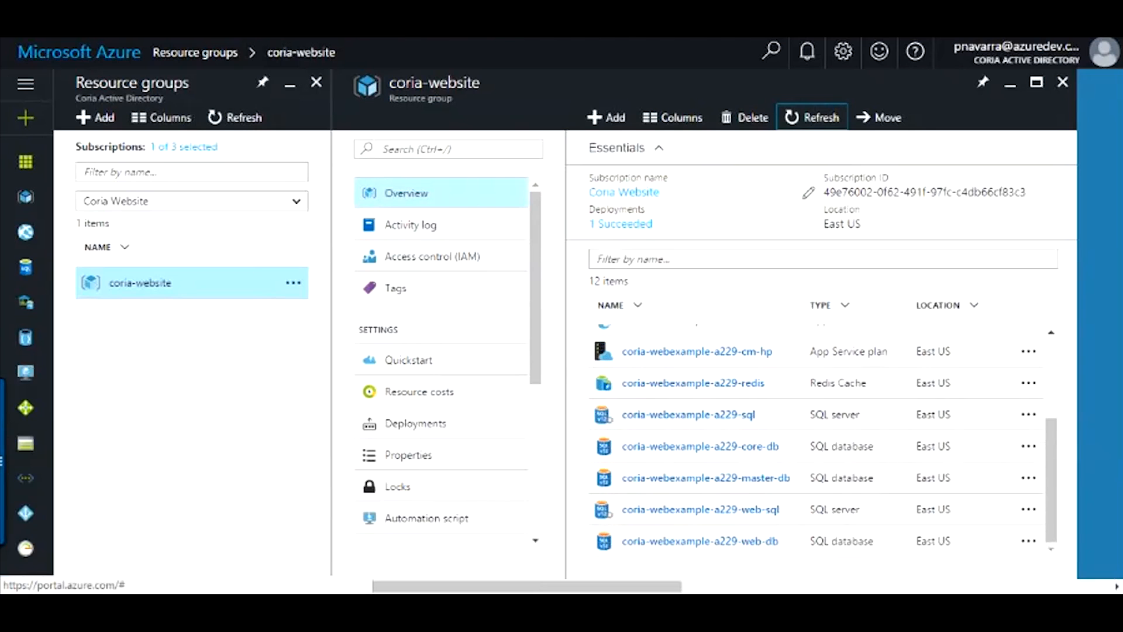
scroll(819, 439, up, 3)
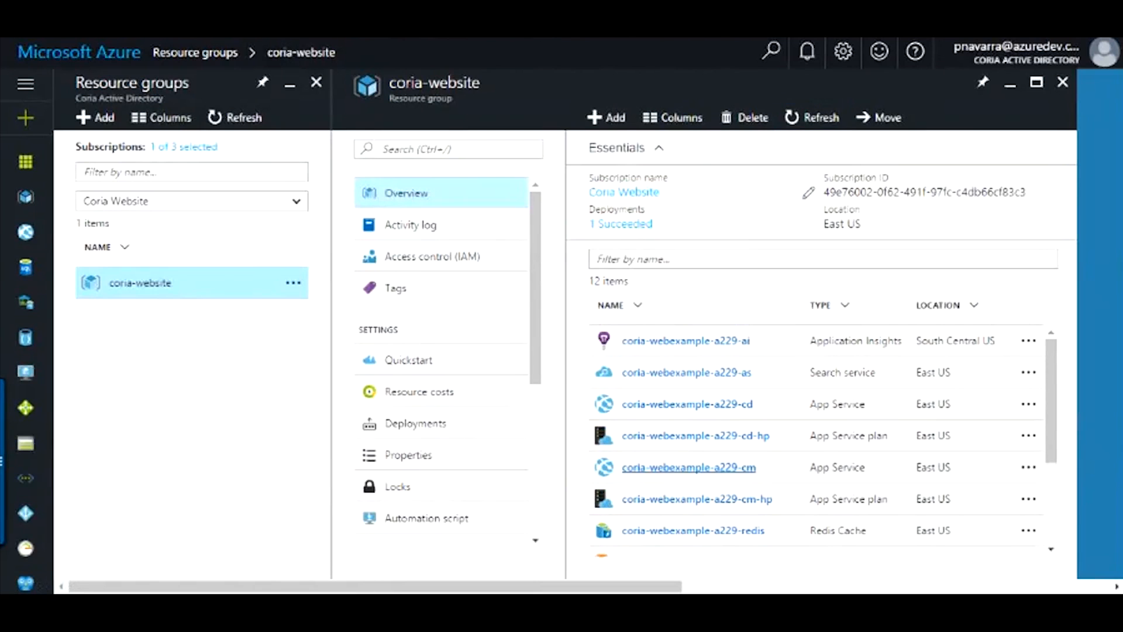
- Browse to the coria-webexample-a229-cm App Service's URL from its Essentials
click(689, 466)
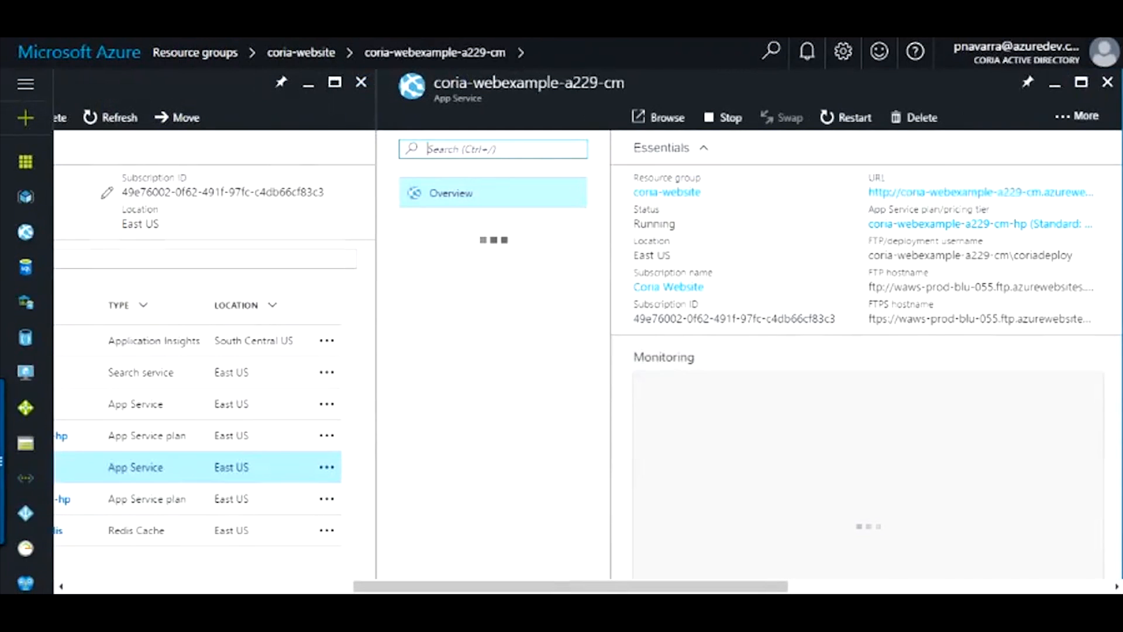
mouse_move(1085, 193)
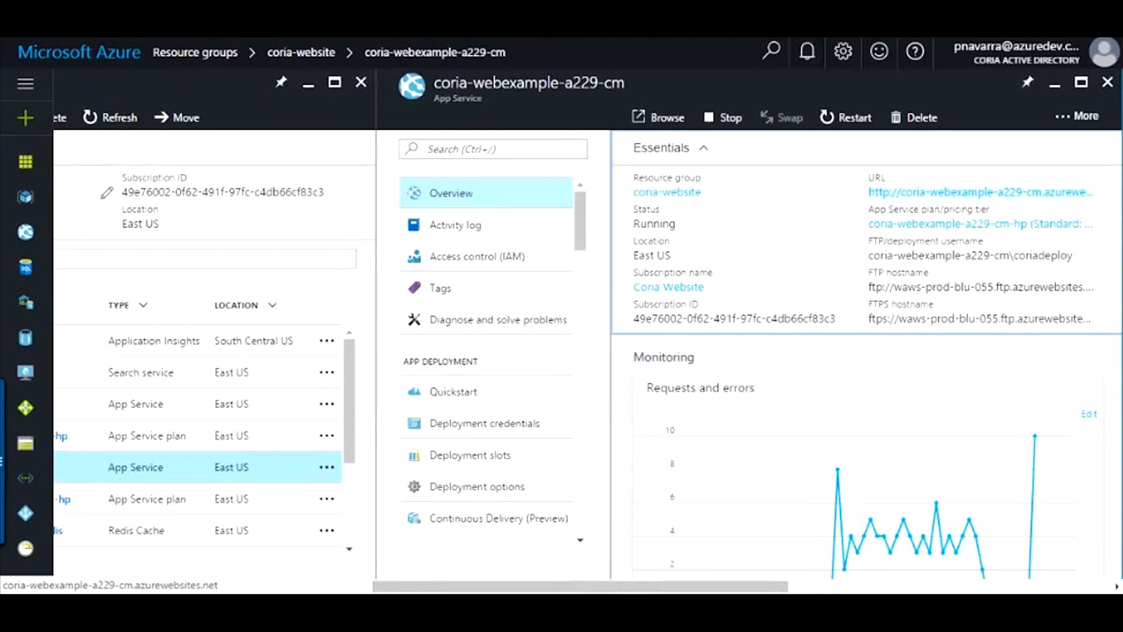
click(1081, 191)
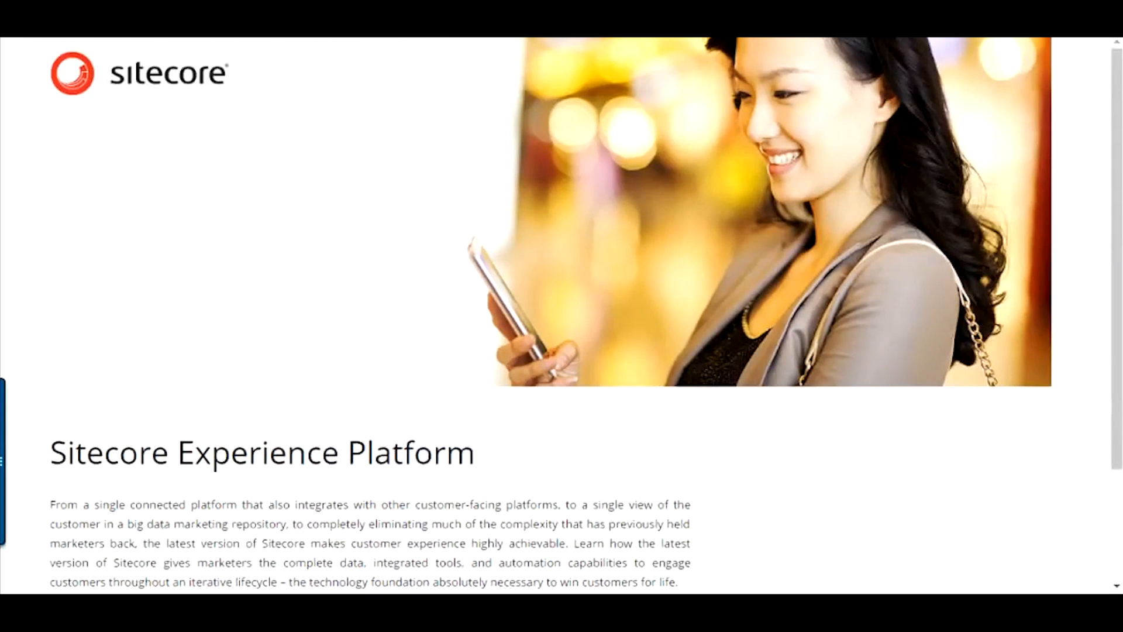
- Go to the CM site's /sitecore admin address to reach the Launchpad
text(/sitecore)
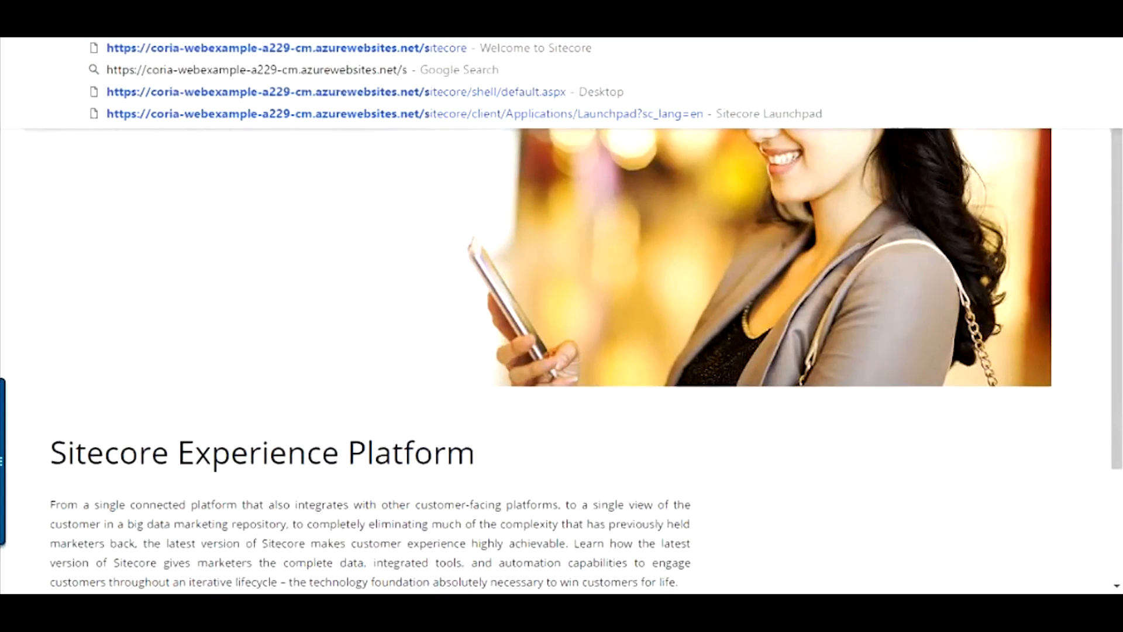
key(Return)
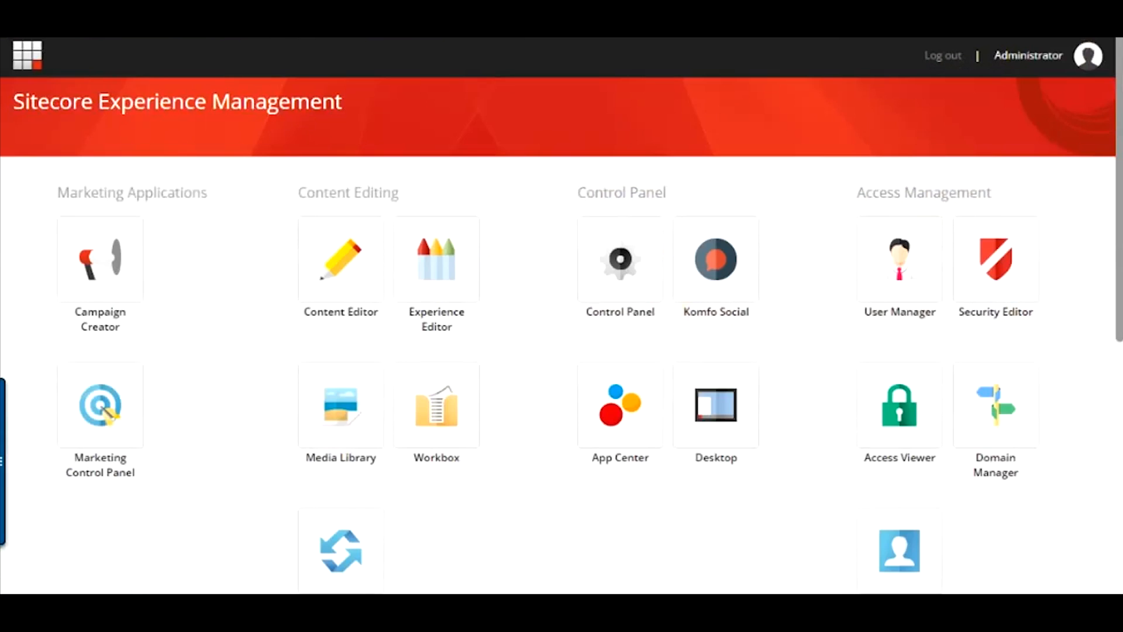
scroll(561, 334, down, 3)
scroll(562, 333, up, 3)
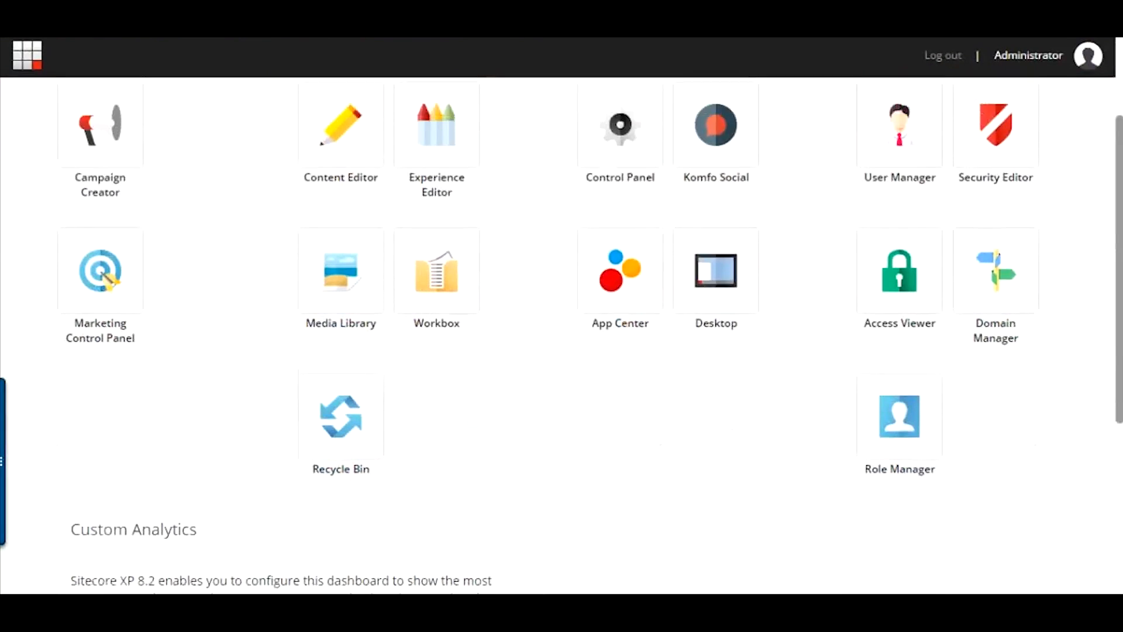
scroll(562, 333, down, 3)
scroll(716, 263, up, 3)
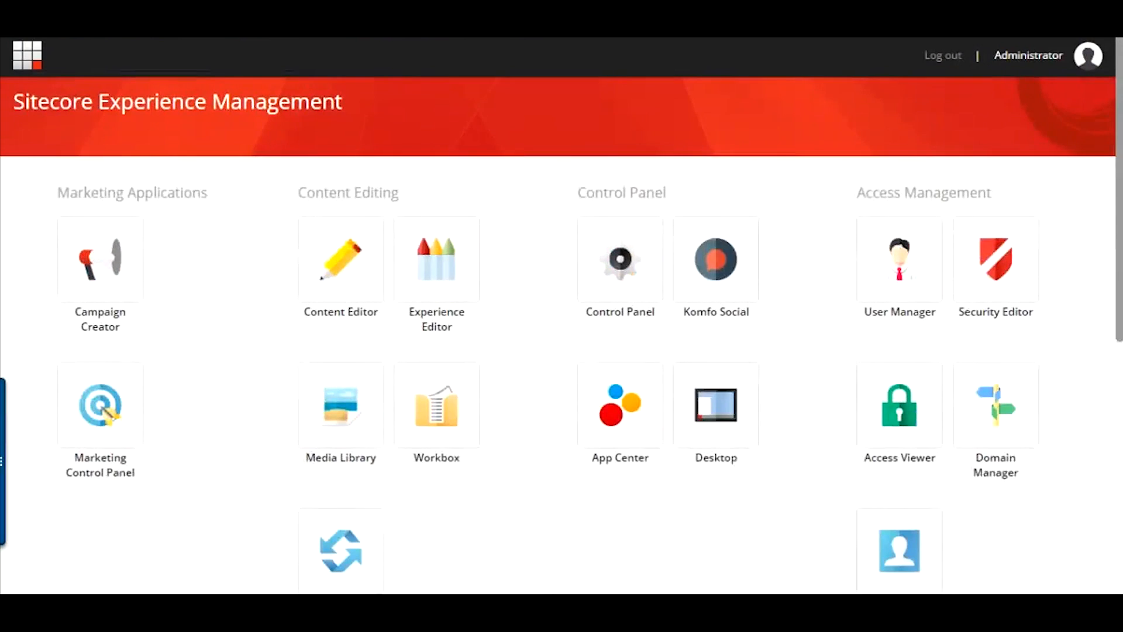
scroll(716, 264, down, 3)
- Launch the Content Editor from the Sitecore Desktop and expand then collapse the Layout node
click(716, 274)
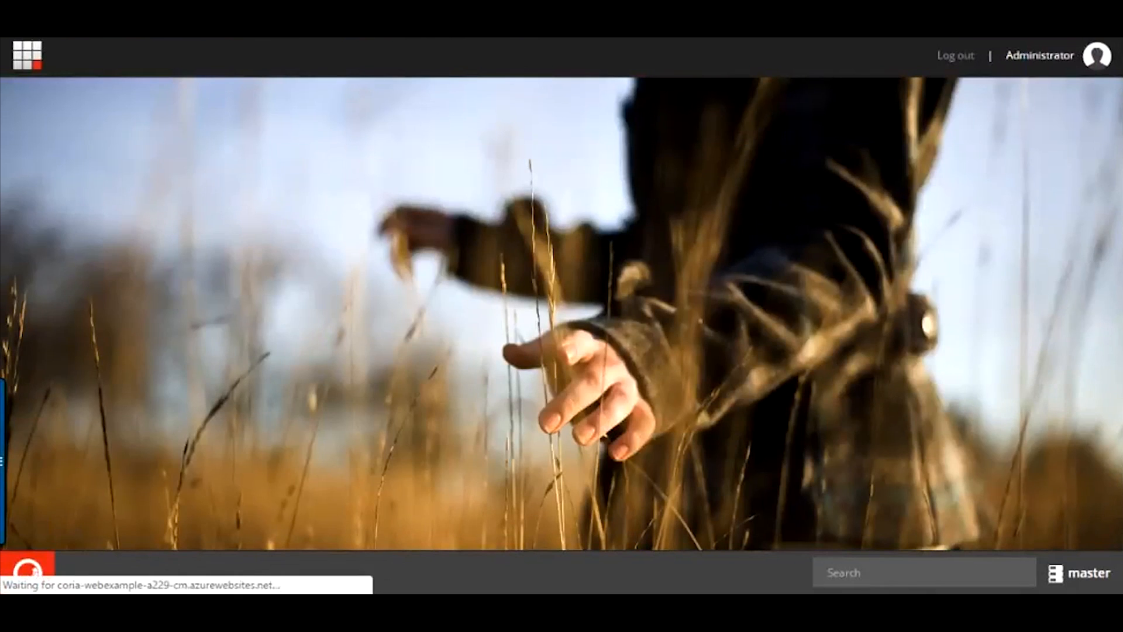
click(28, 573)
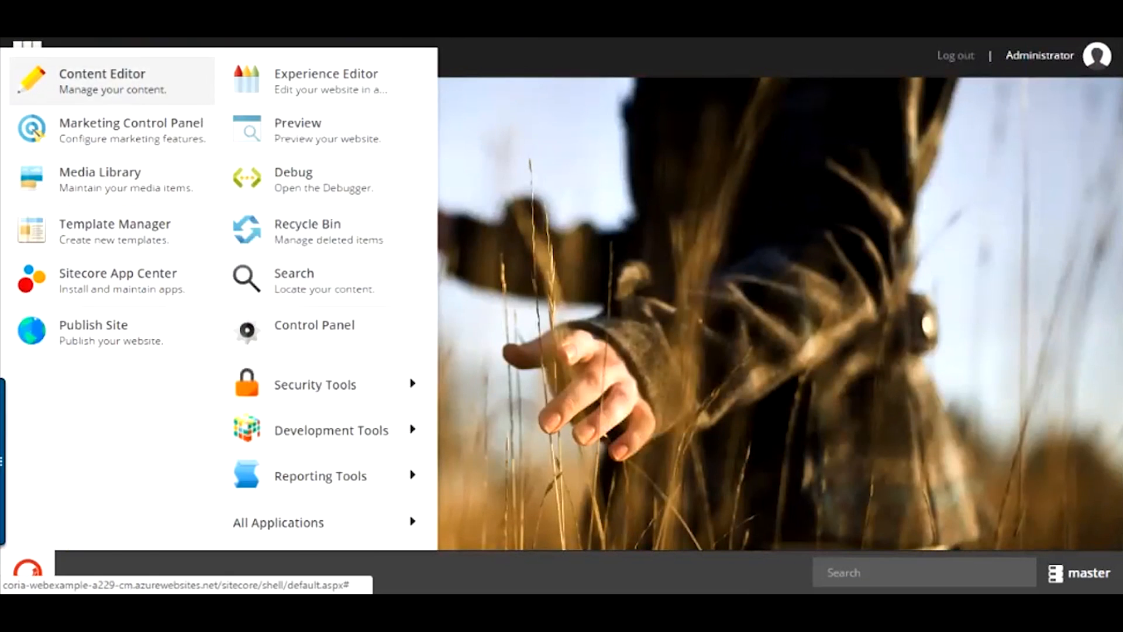
click(102, 80)
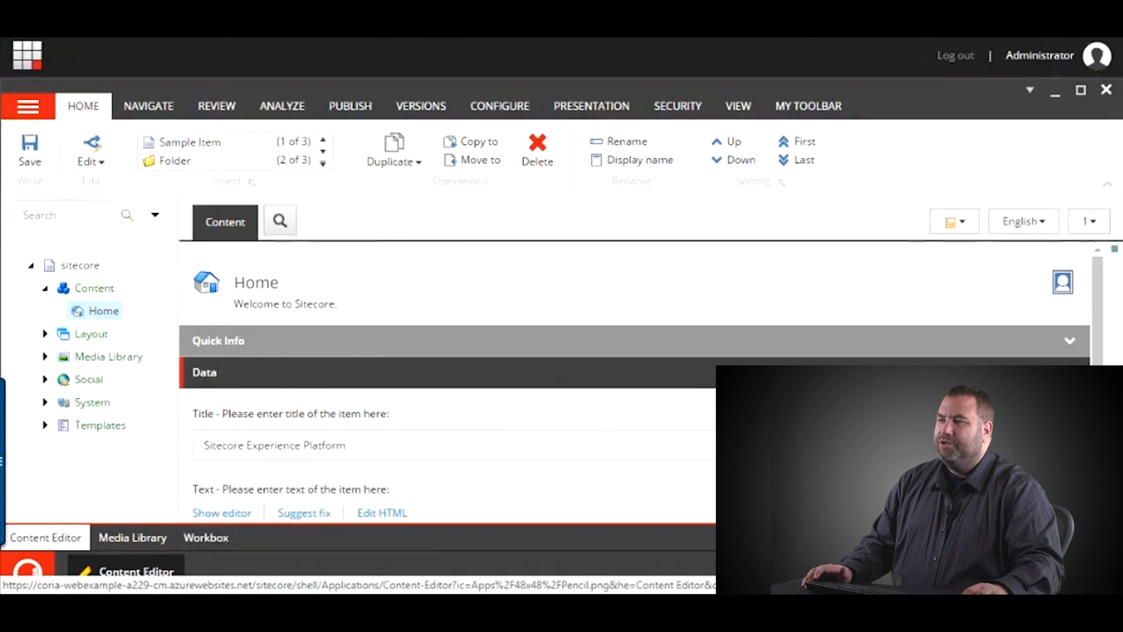
click(45, 334)
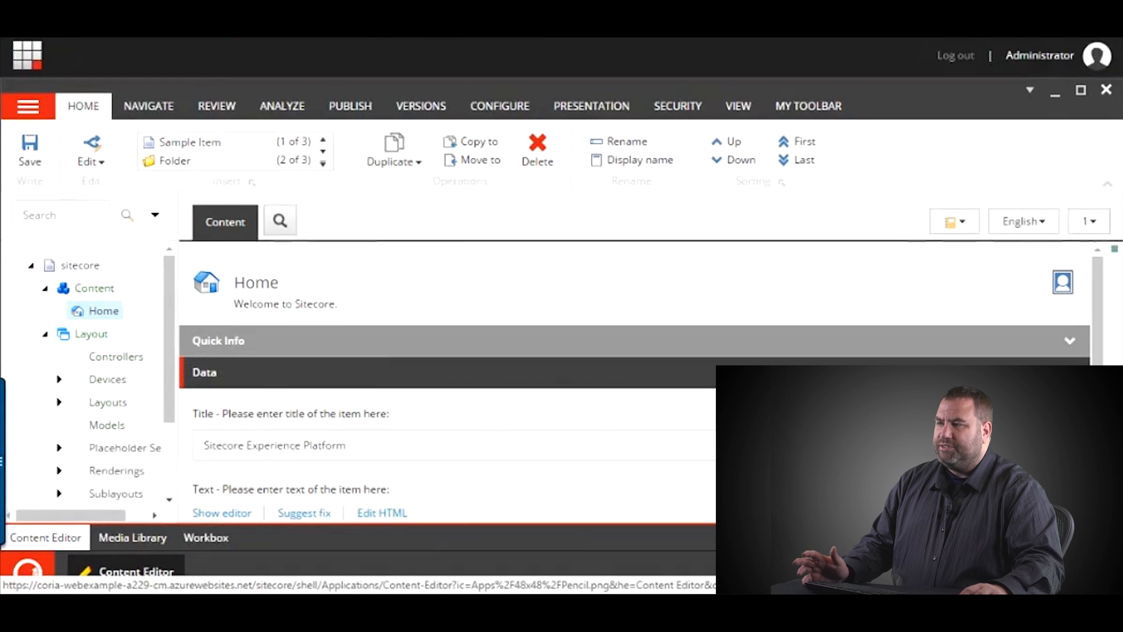
click(45, 334)
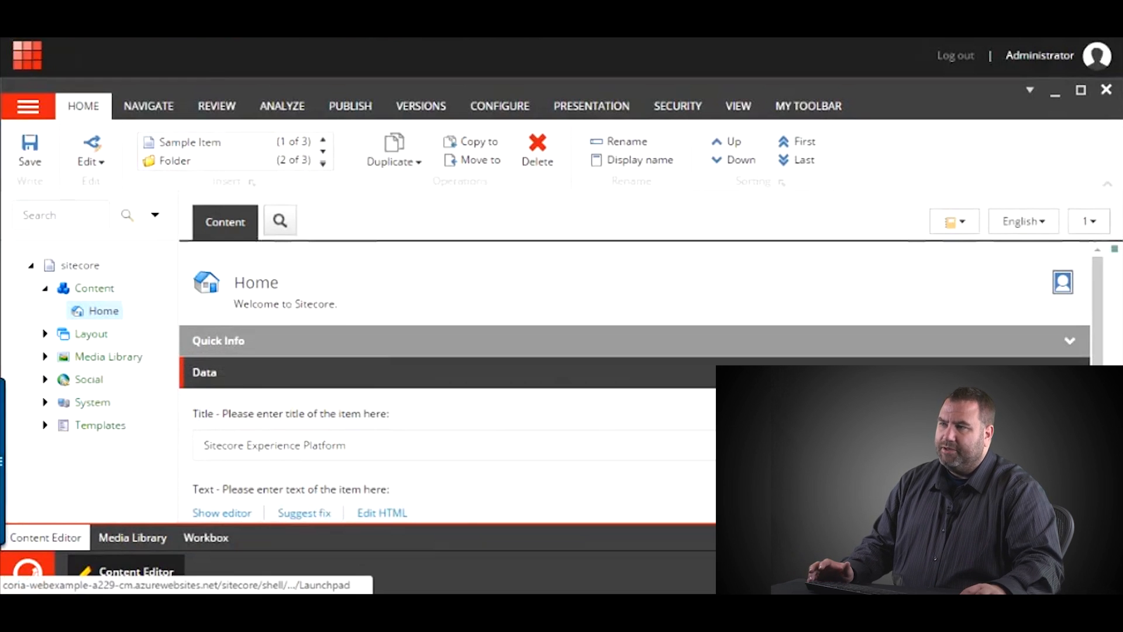
- Return to the Launchpad and reopen the Content Editor via the Desktop
click(27, 569)
click(714, 455)
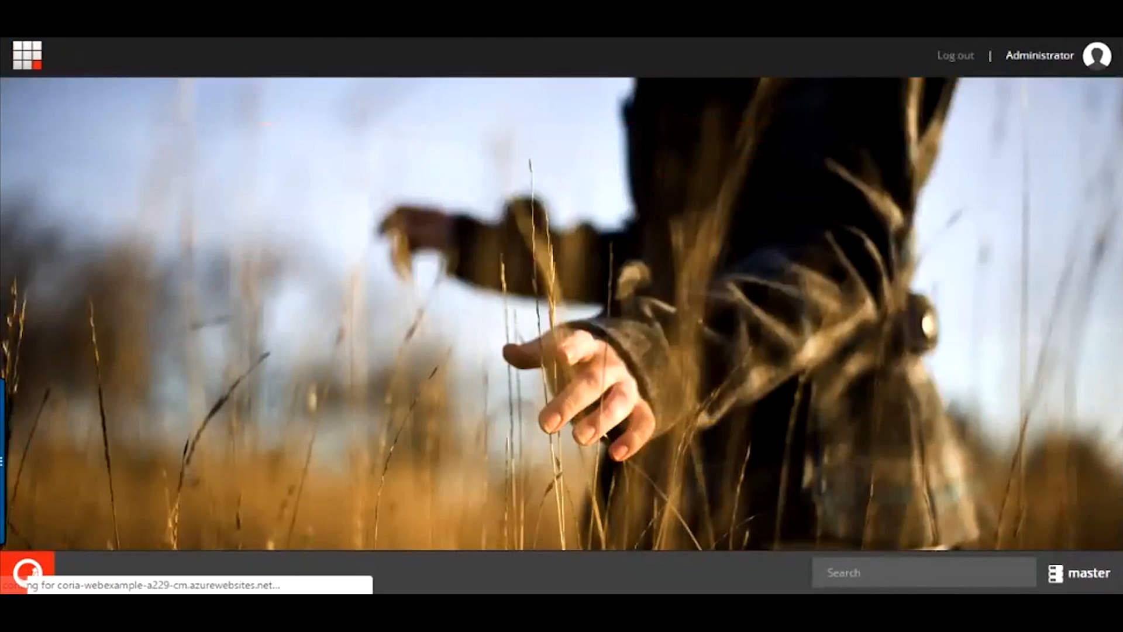
click(28, 573)
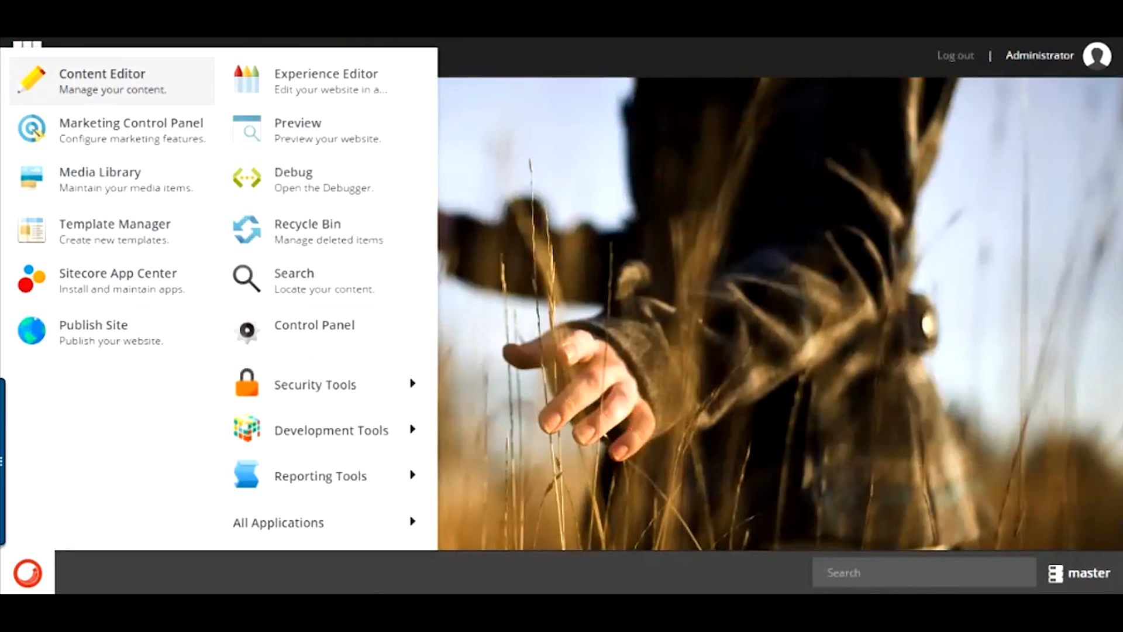
click(103, 80)
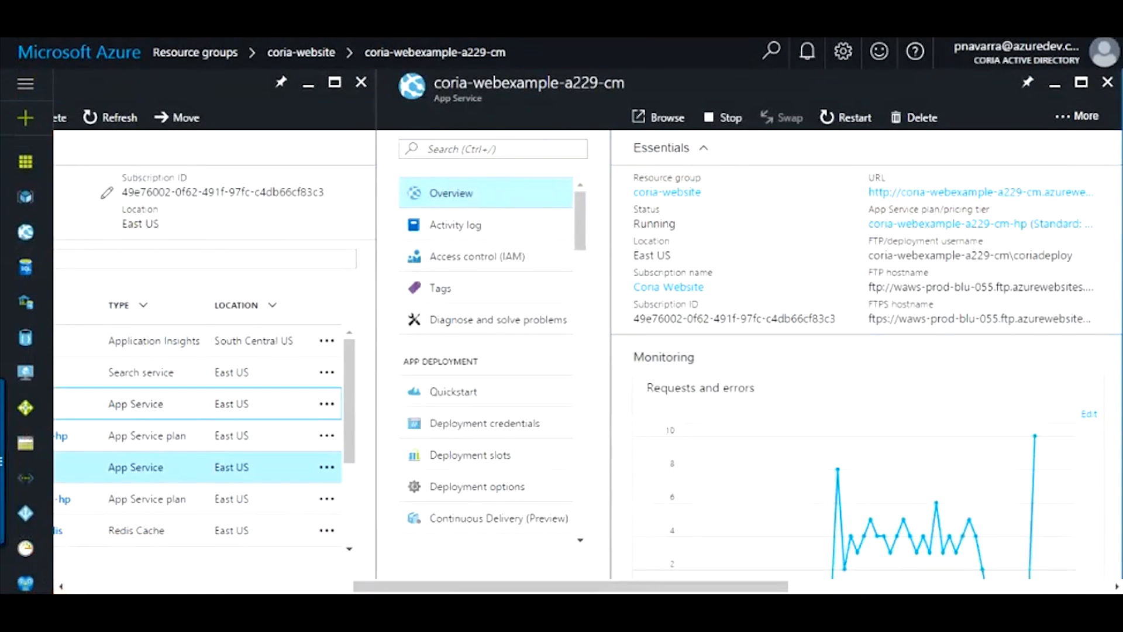
- Select coria-webexample-a229-cd in the coria-website resource list
drag(433, 586, 378, 586)
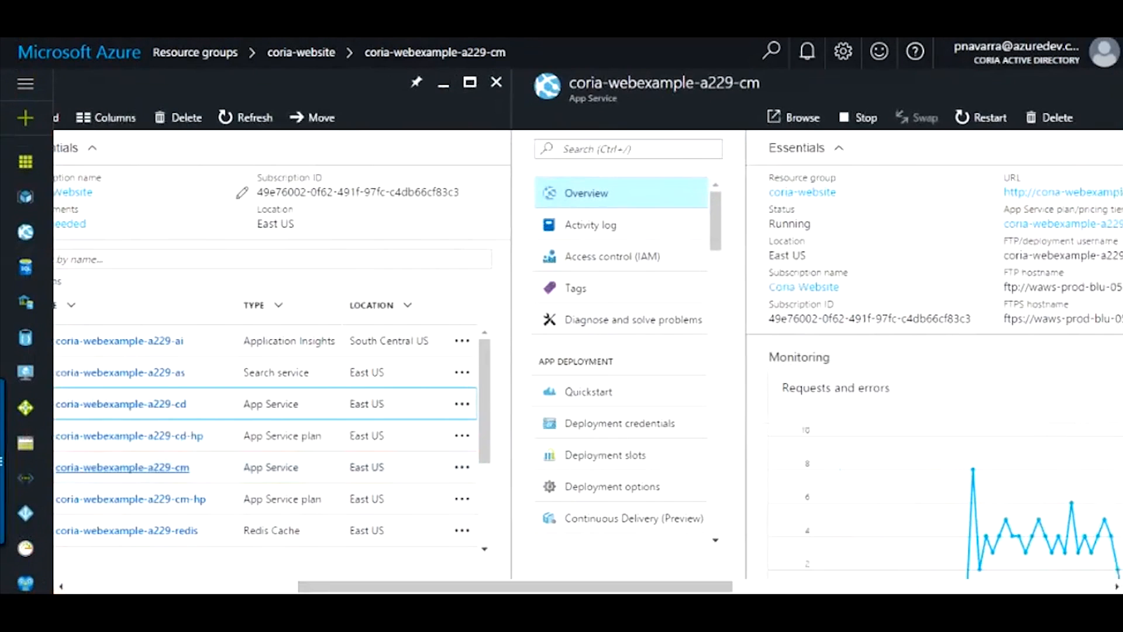
click(122, 403)
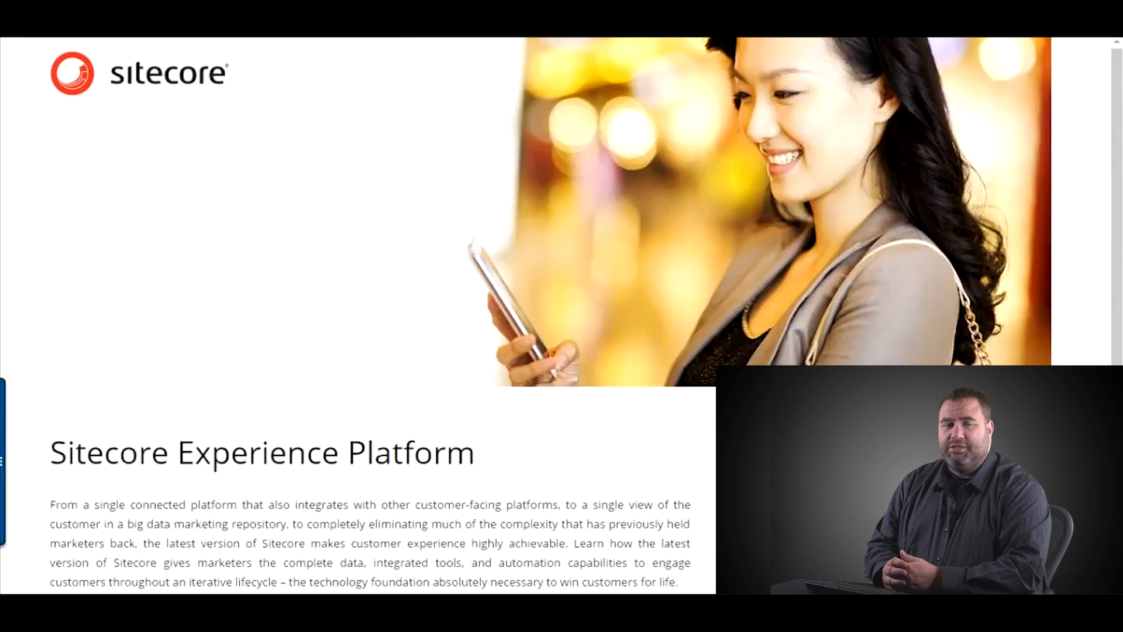
- Load the CD site's /sitecore address and reload to confirm the no-permission page
text(/sitecore)
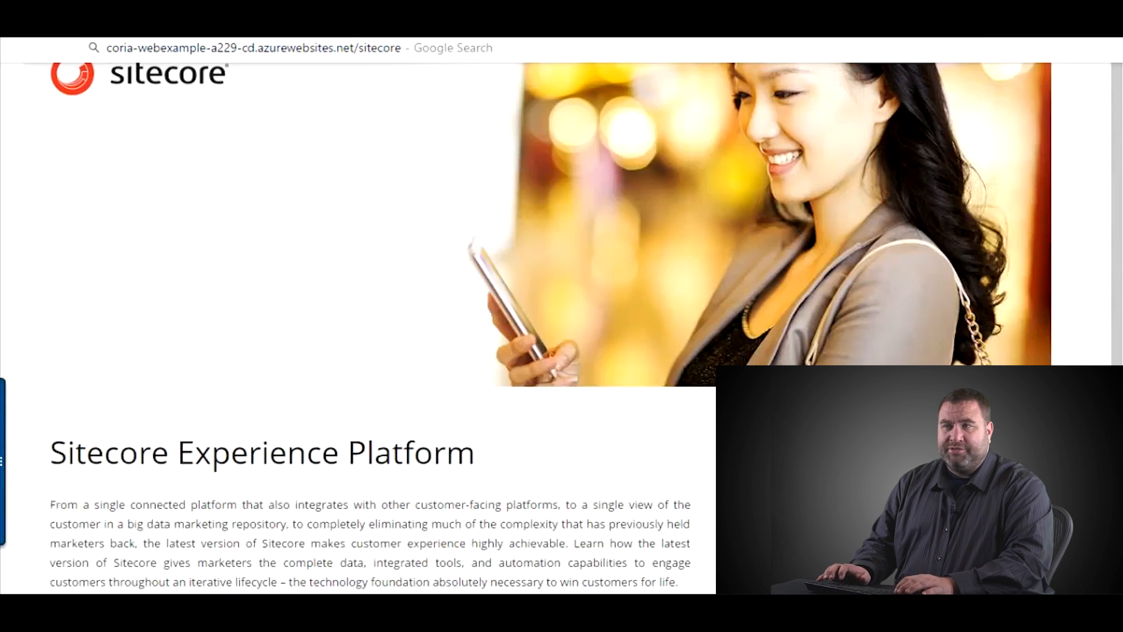
key(Return)
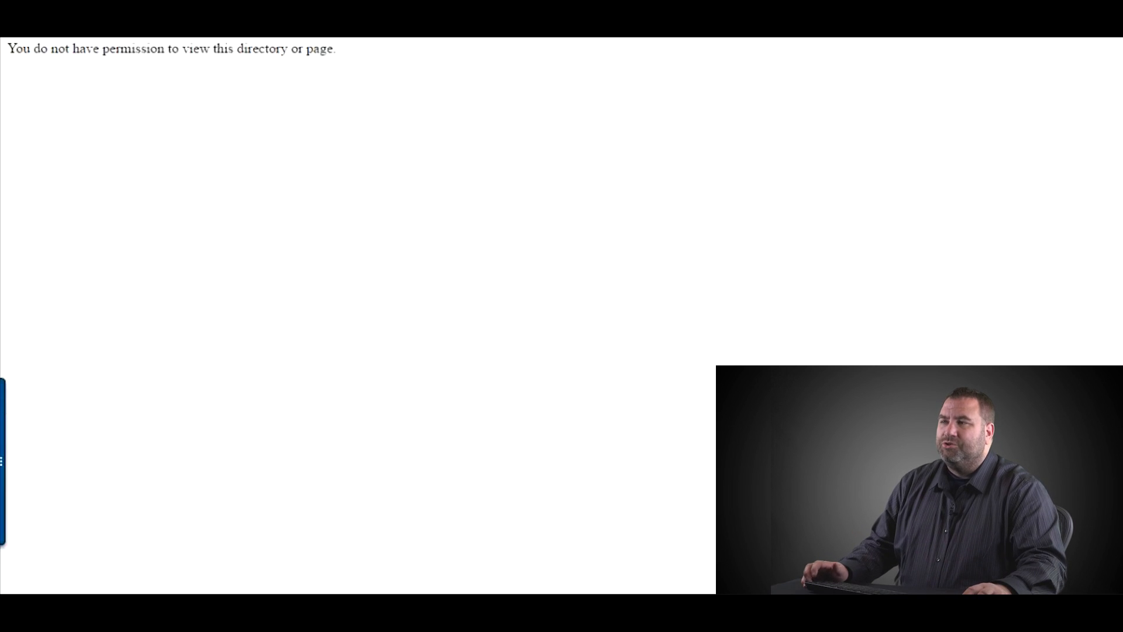
key(Return)
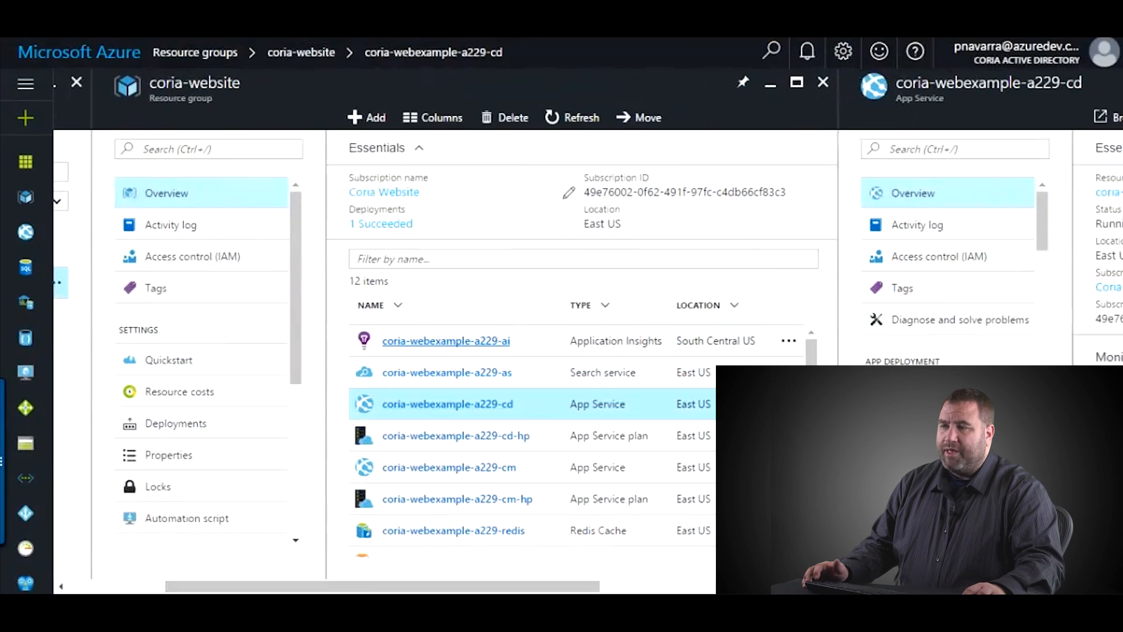
- Show the Live Metrics Stream for the coria-webexample-a229-ai Application Insights resource
click(445, 341)
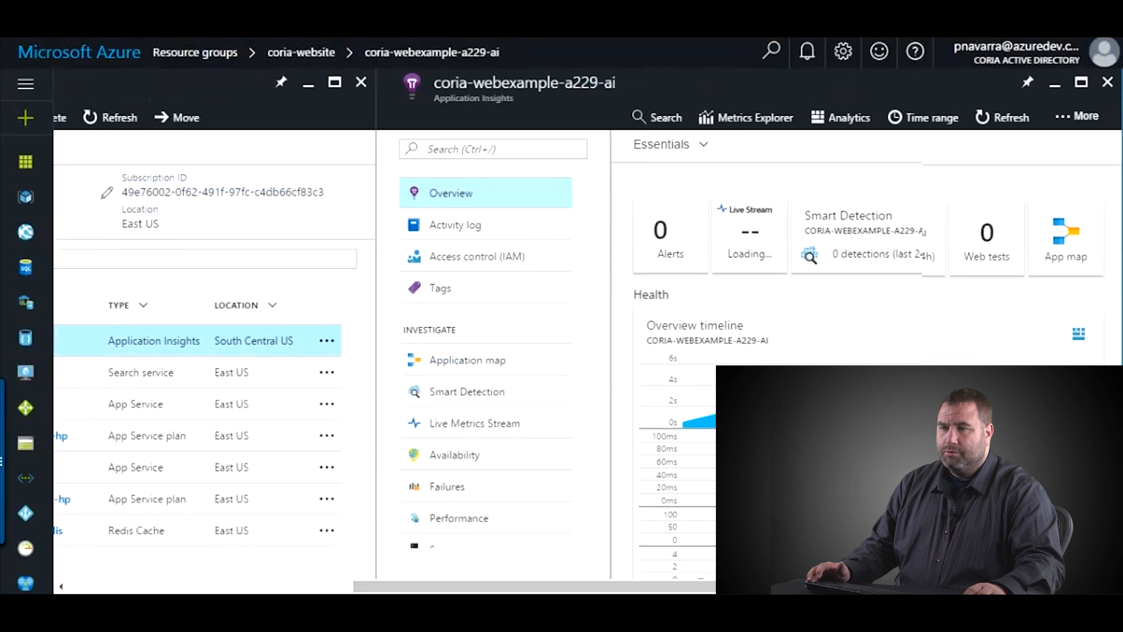
scroll(865, 351, down, 2)
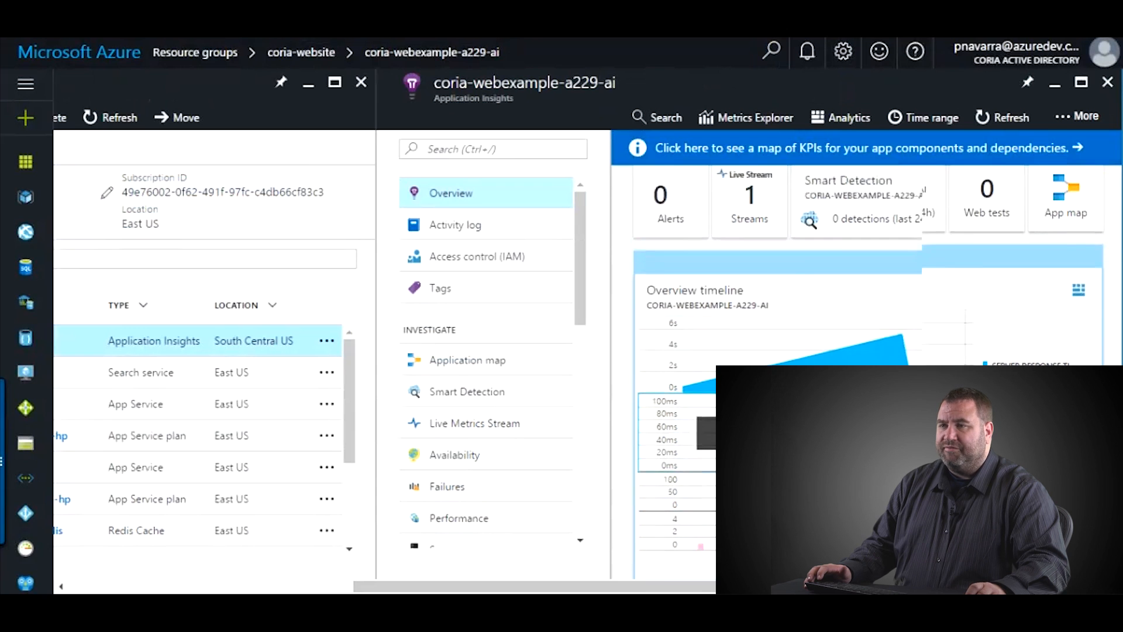
click(746, 275)
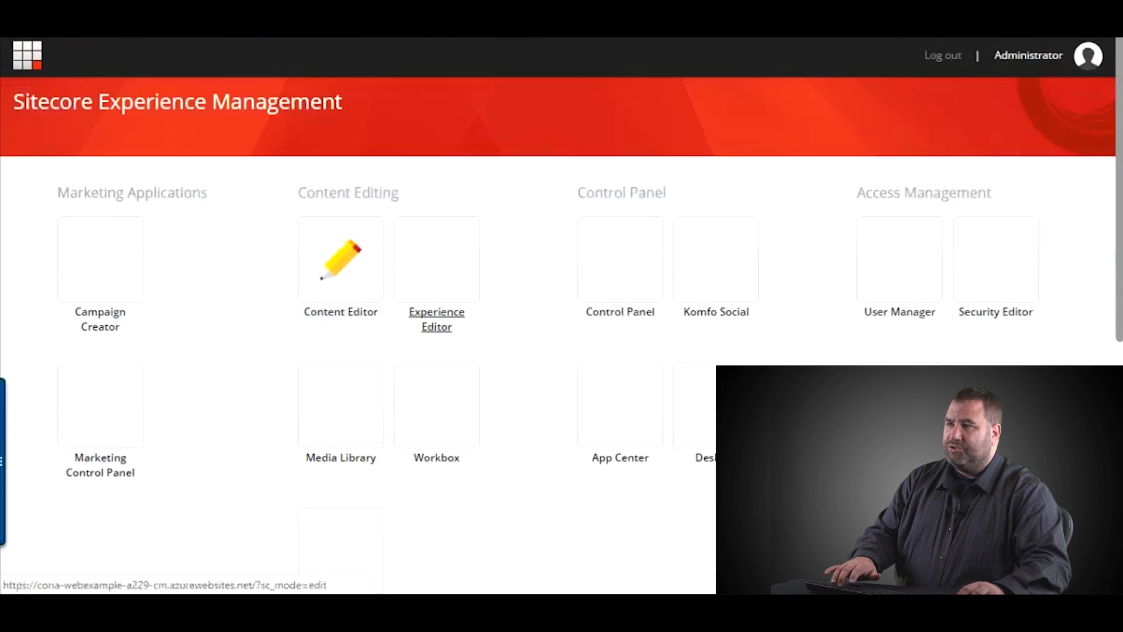
- Launch the Content Editor from the CM site's Sitecore Launchpad
click(341, 269)
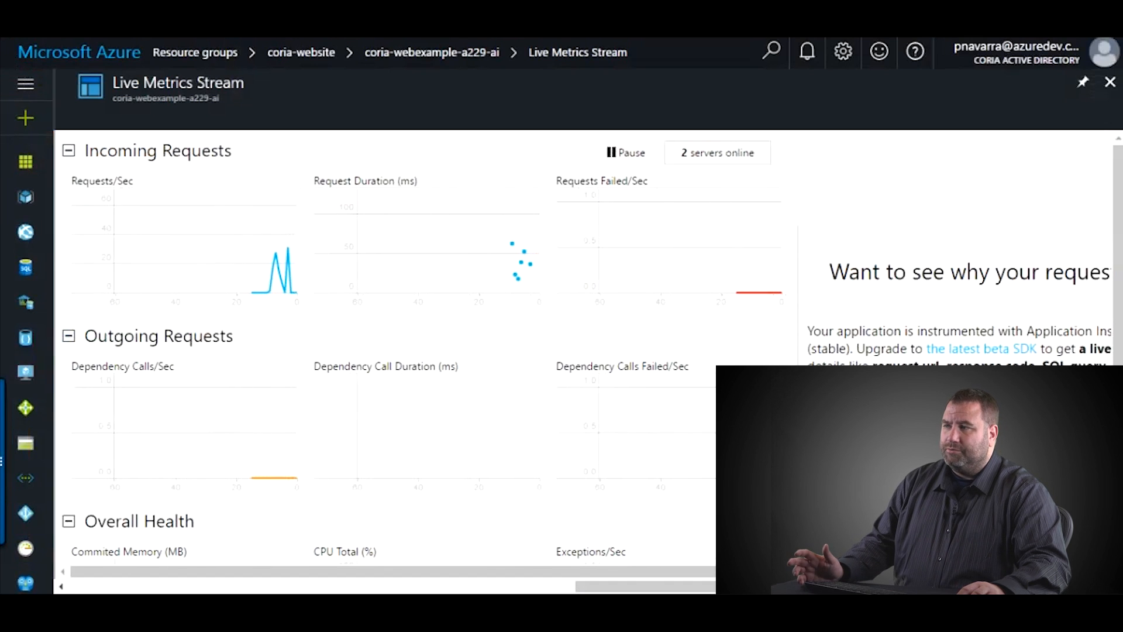
- Check the 2-server Live Metrics Stream, then go back to the Azure Dashboard
scroll(386, 351, down, 5)
scroll(386, 351, up, 5)
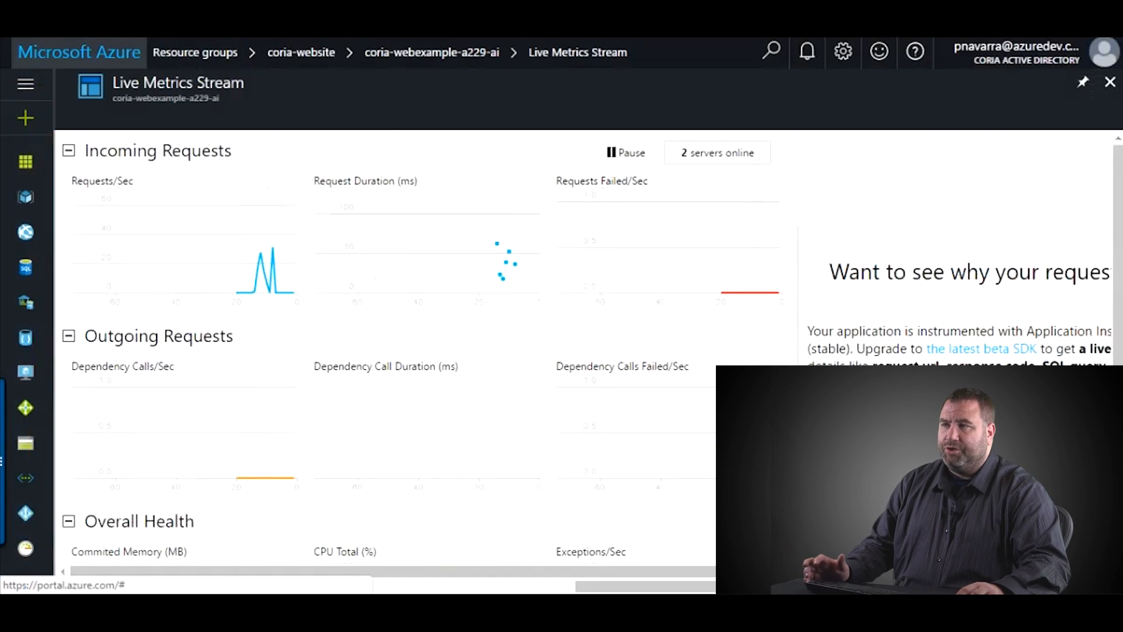
click(79, 52)
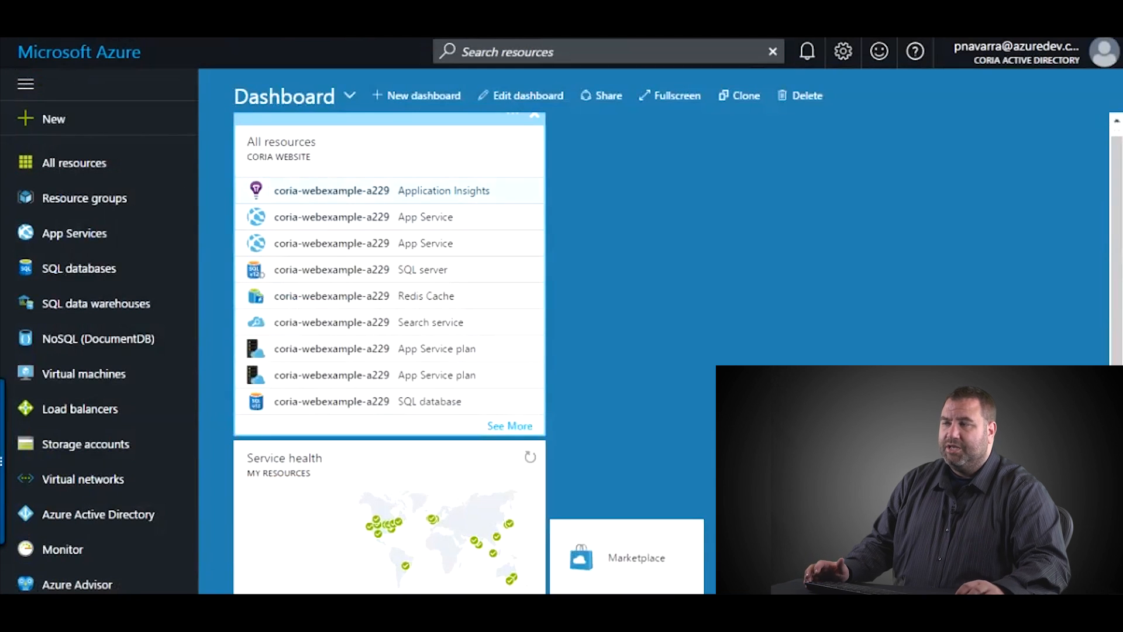